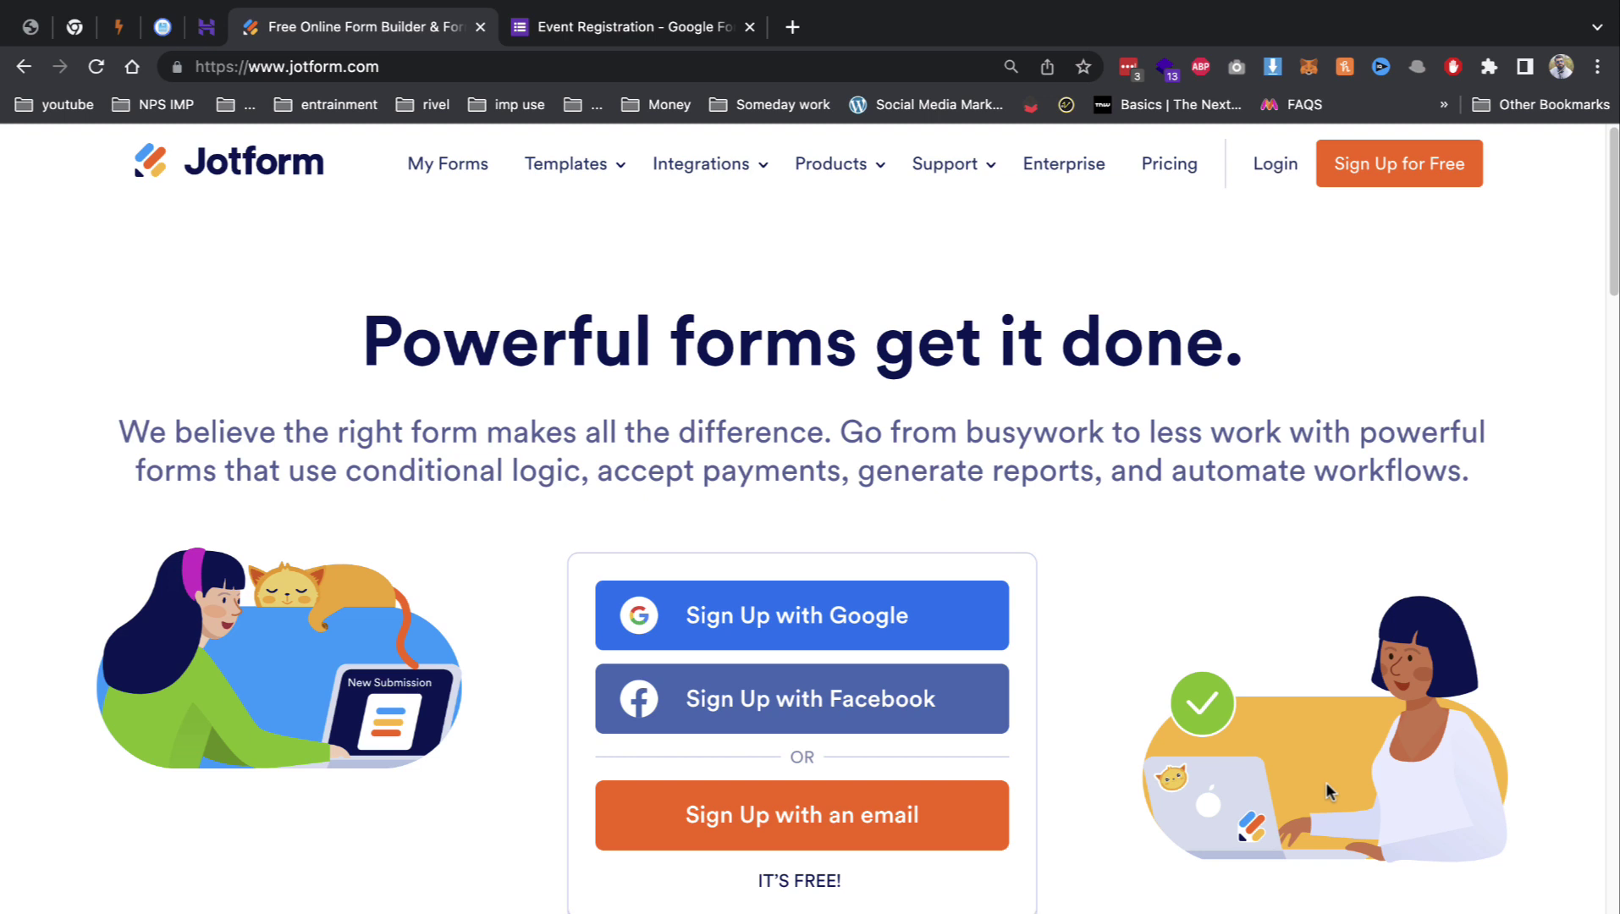
Step: Switch to the Google Forms 'Event Registration' form tab
{"action": "left_click", "coordinate": [663, 28]}
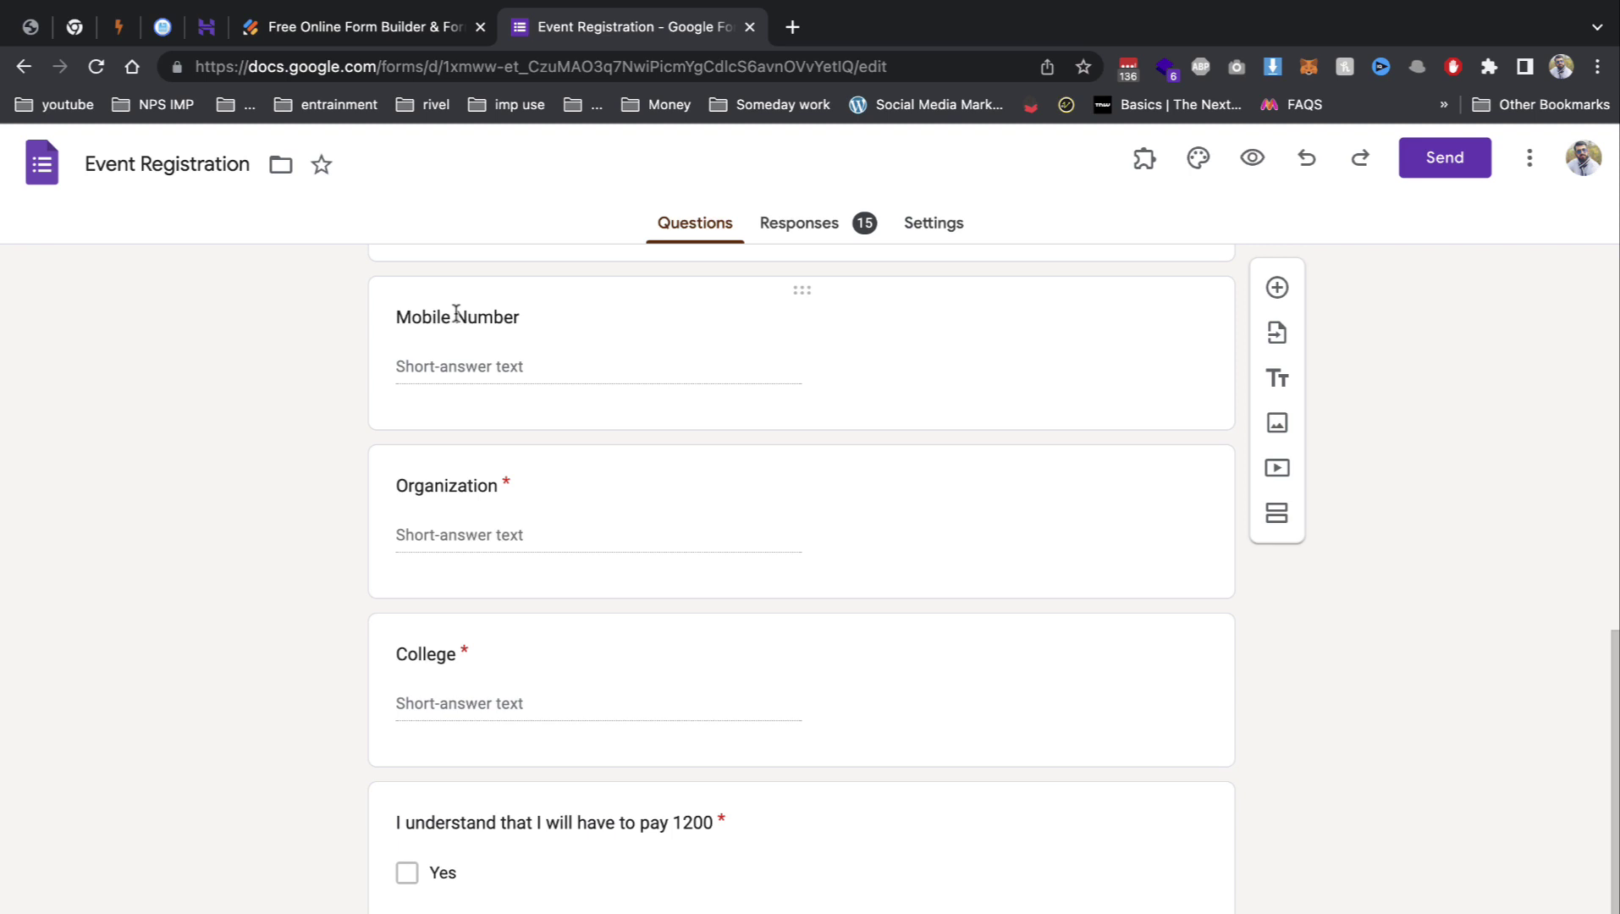
Step: Scroll through the Event Registration questions, such as Name and Email, then return to Jotform's home page
{"action": "scroll", "coordinate": [427, 357], "scroll_direction": "up", "scroll_amount": 6}
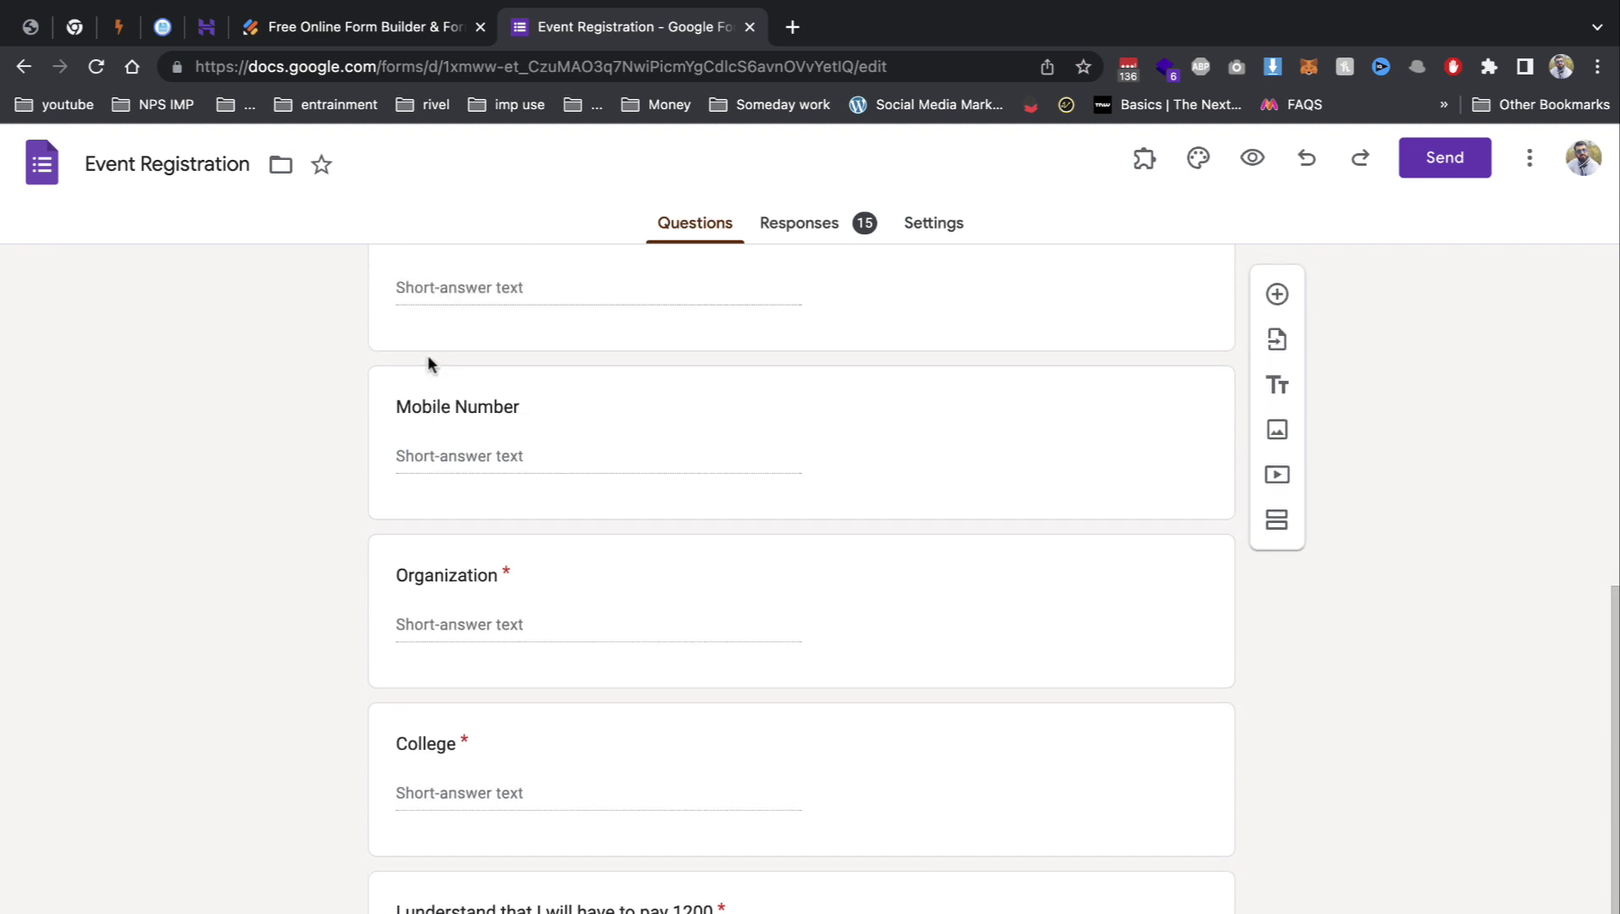
{"action": "scroll", "coordinate": [576, 459], "scroll_direction": "down", "scroll_amount": 3}
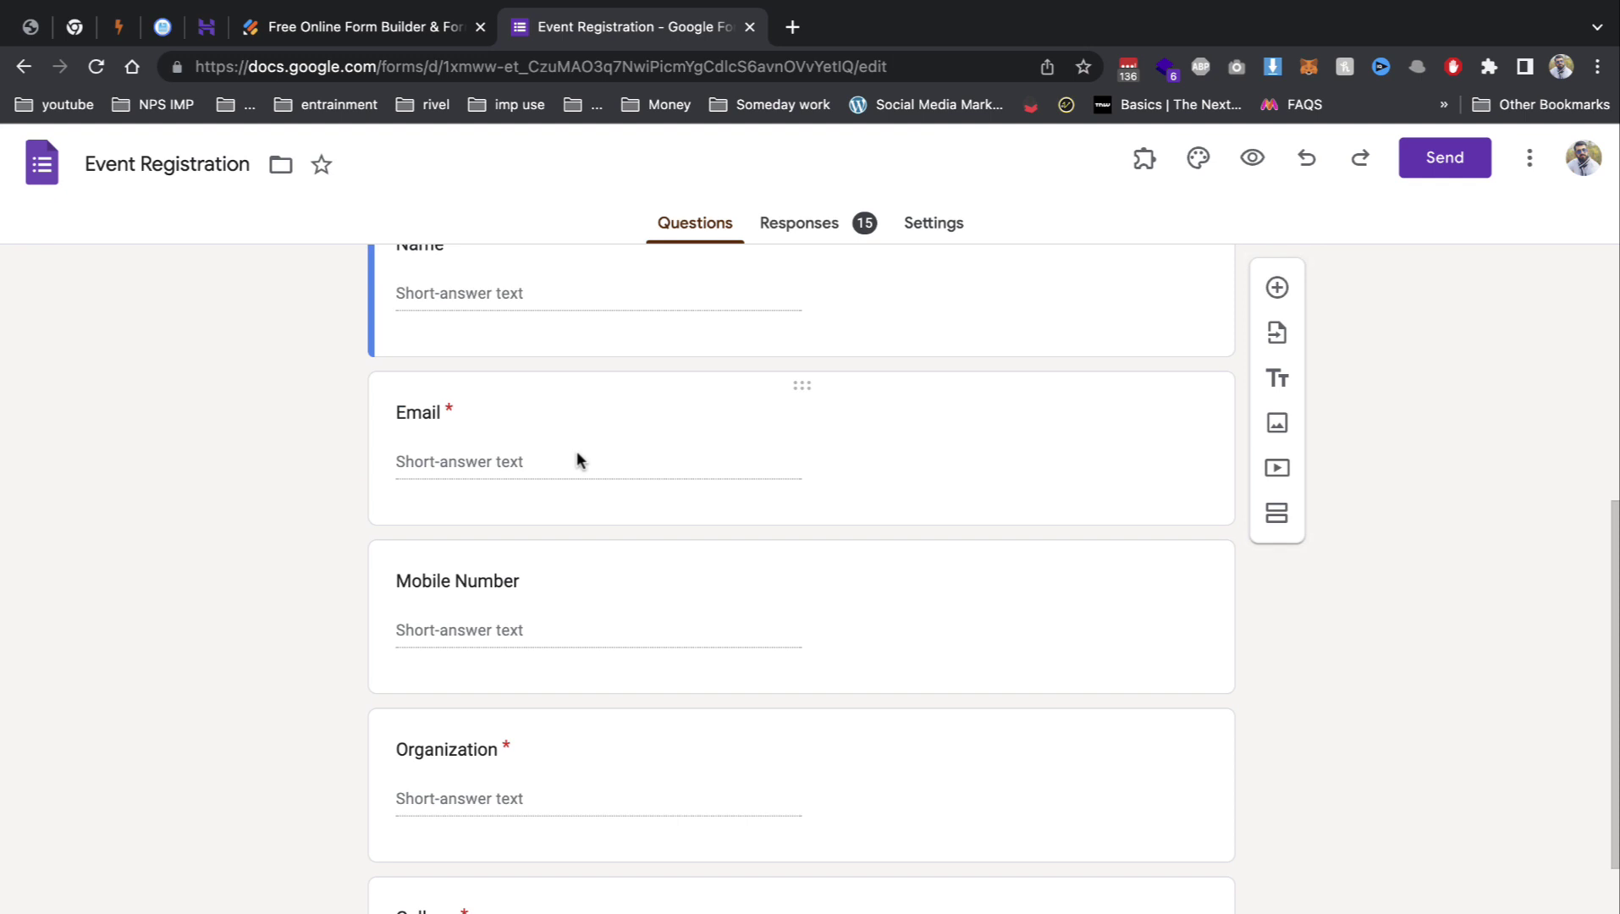
{"action": "left_click", "coordinate": [337, 28]}
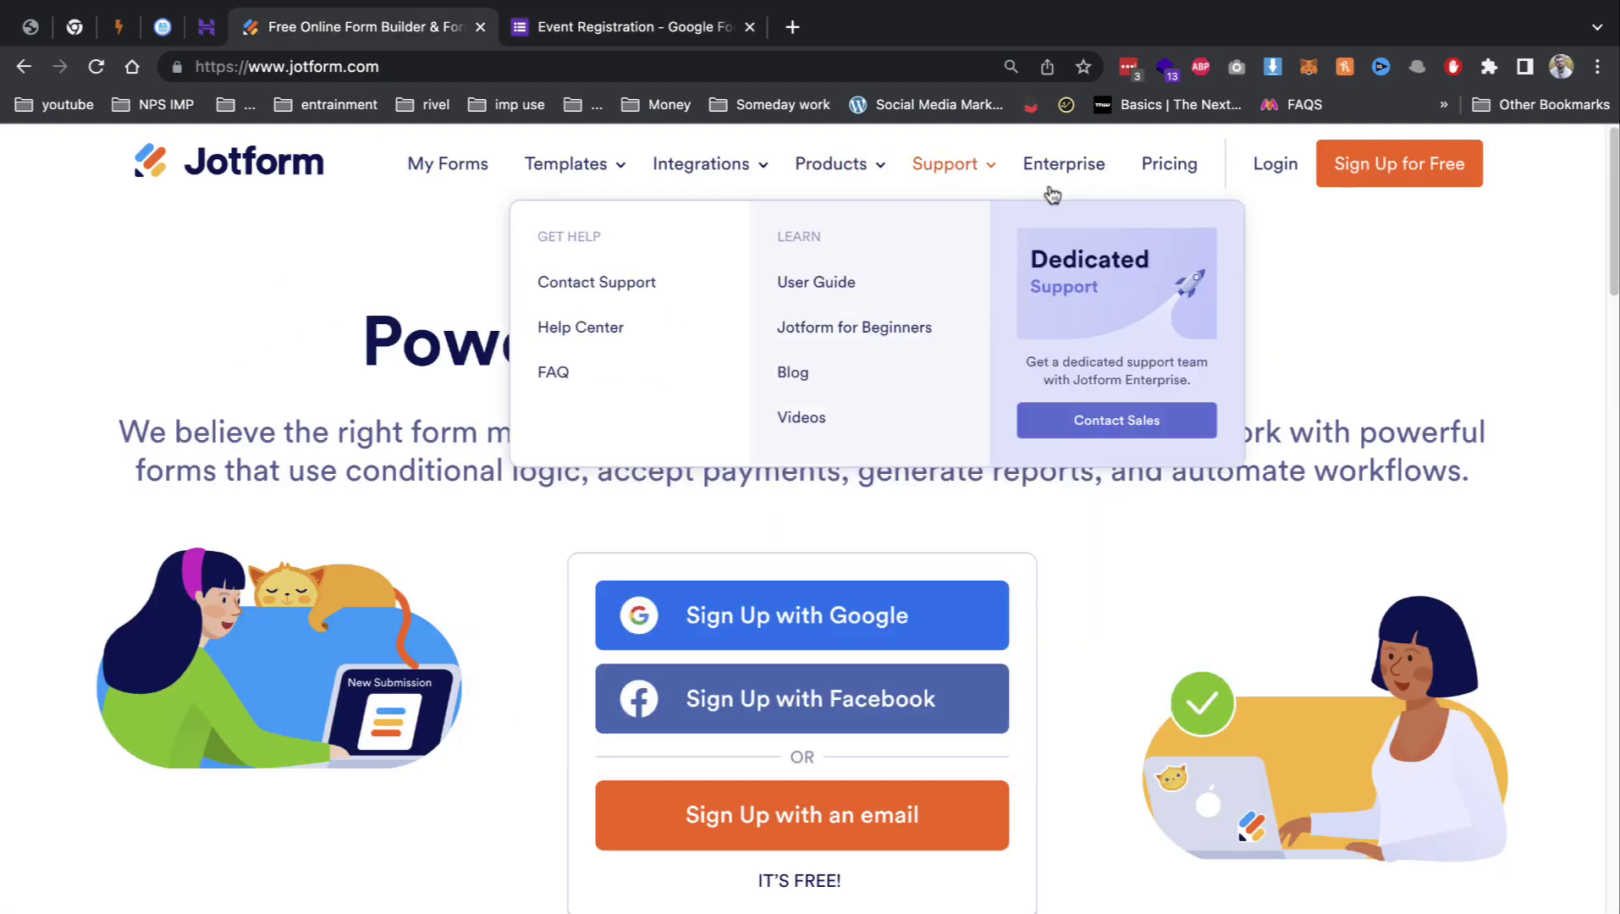
Step: Open Jotform's pricing page and scroll through the available plans
{"action": "mouse_move", "coordinate": [945, 163]}
{"action": "left_click", "coordinate": [827, 330]}
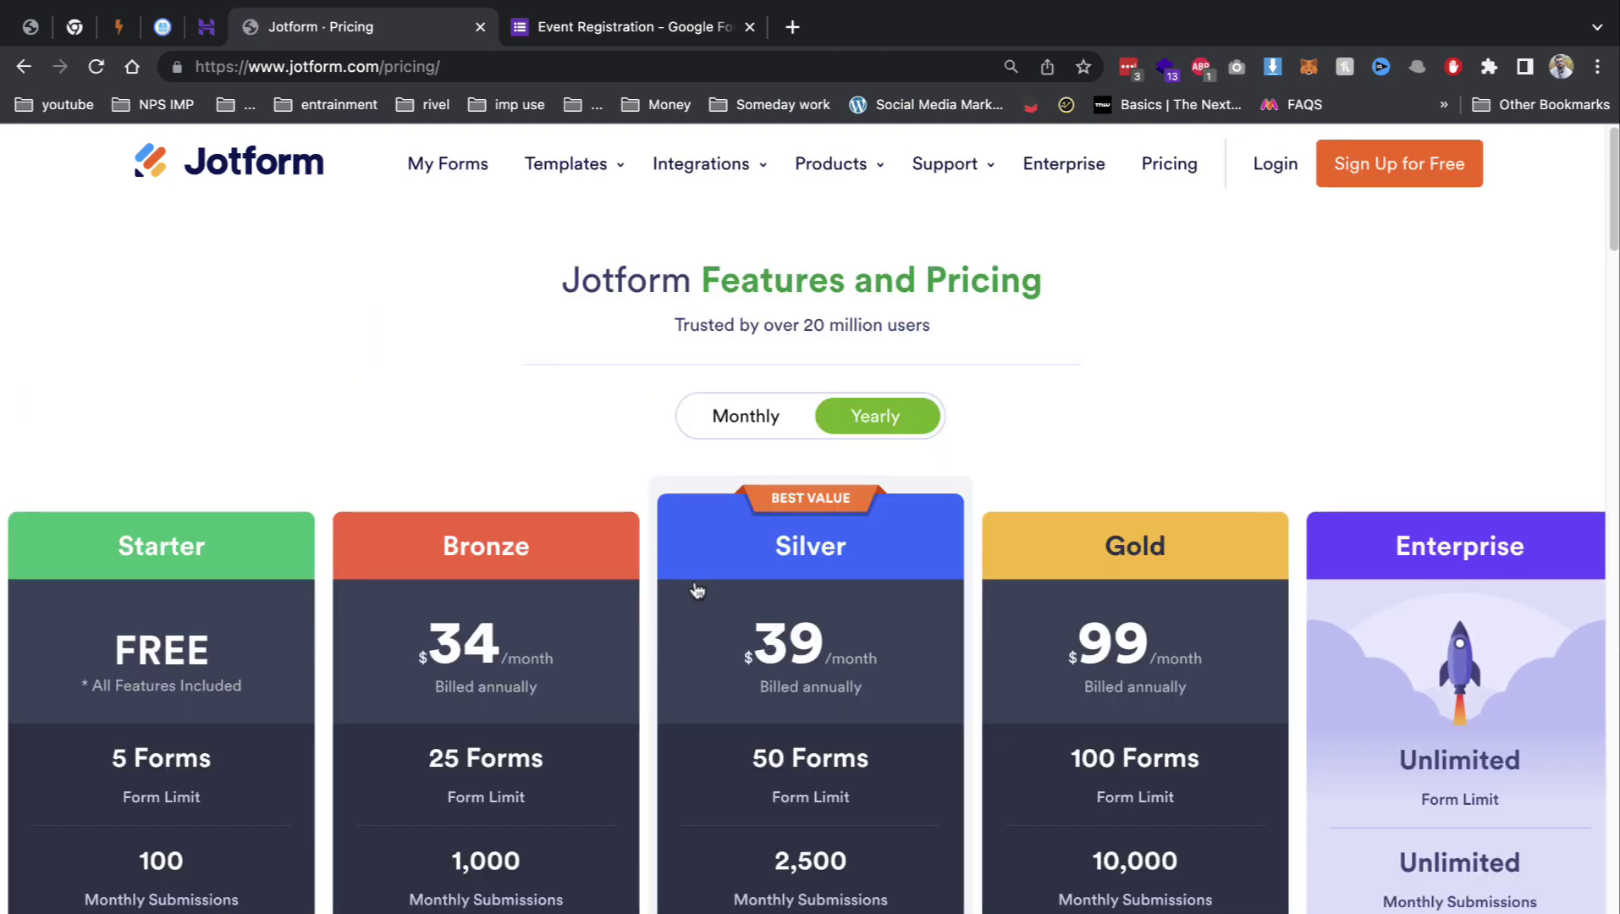
{"action": "scroll", "coordinate": [696, 590], "scroll_direction": "down", "scroll_amount": 3}
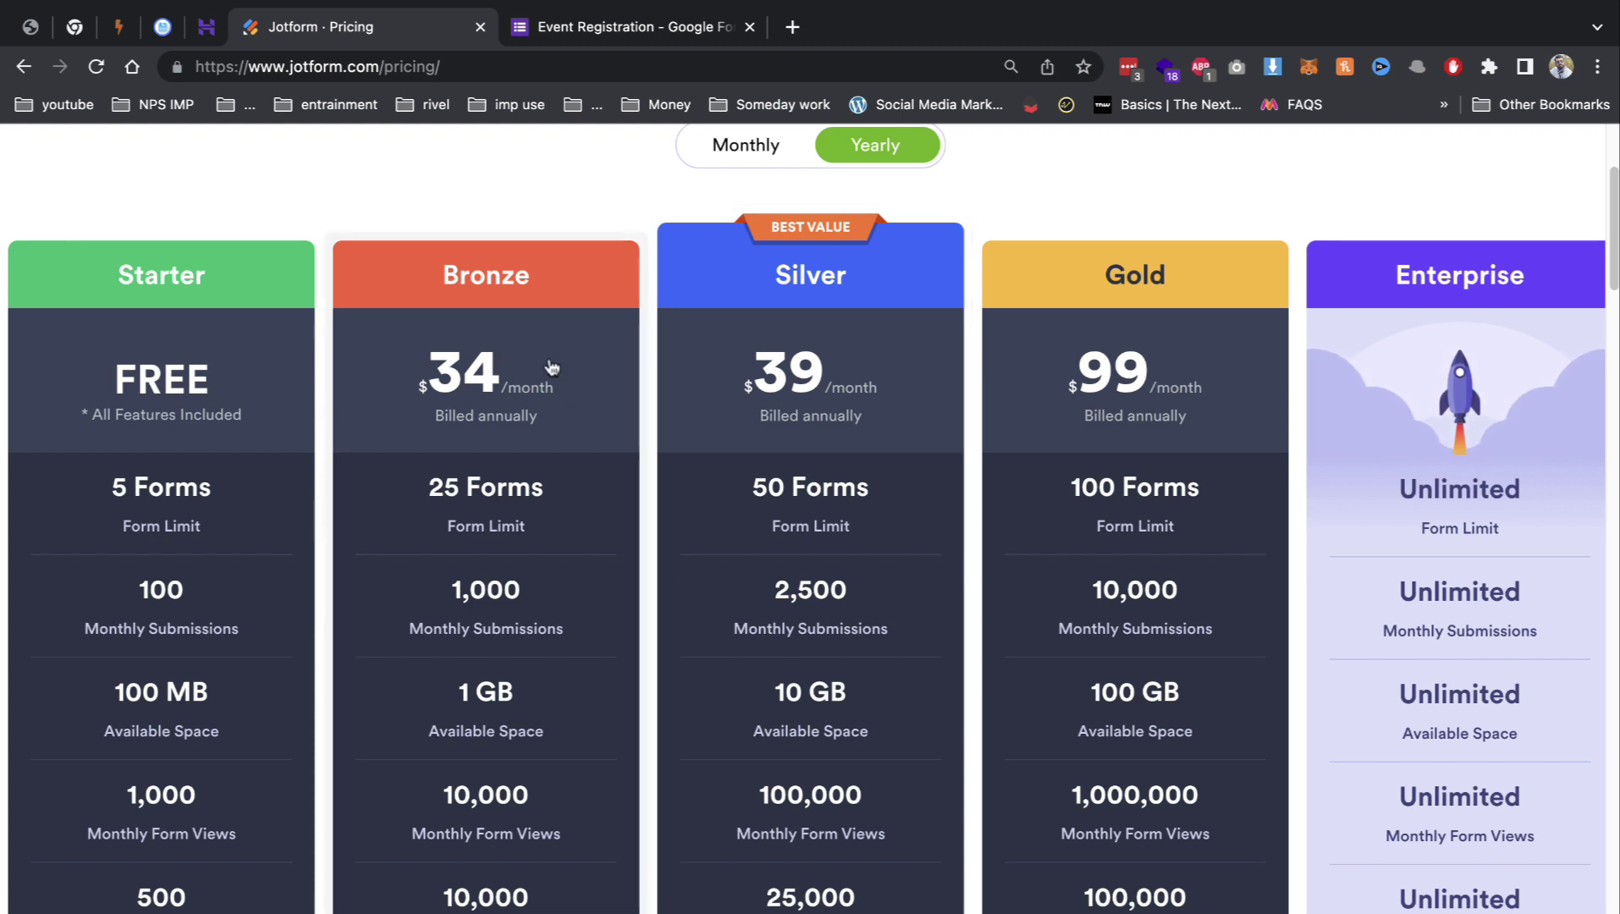
{"action": "scroll", "coordinate": [577, 465], "scroll_direction": "down", "scroll_amount": 2}
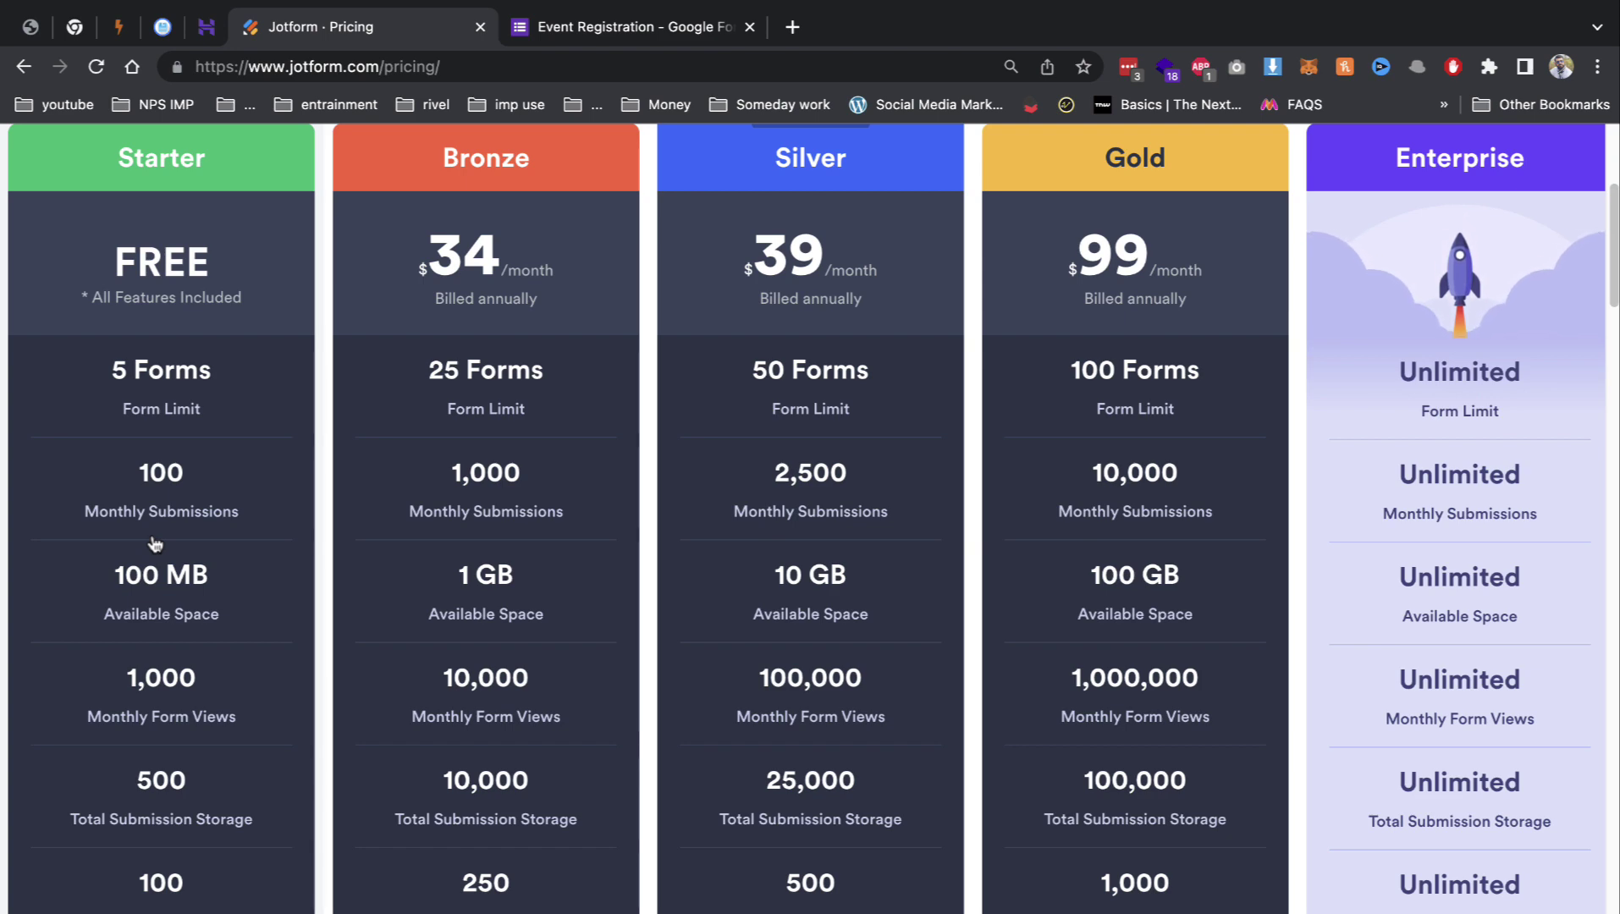
{"action": "scroll", "coordinate": [160, 540], "scroll_direction": "down", "scroll_amount": 4}
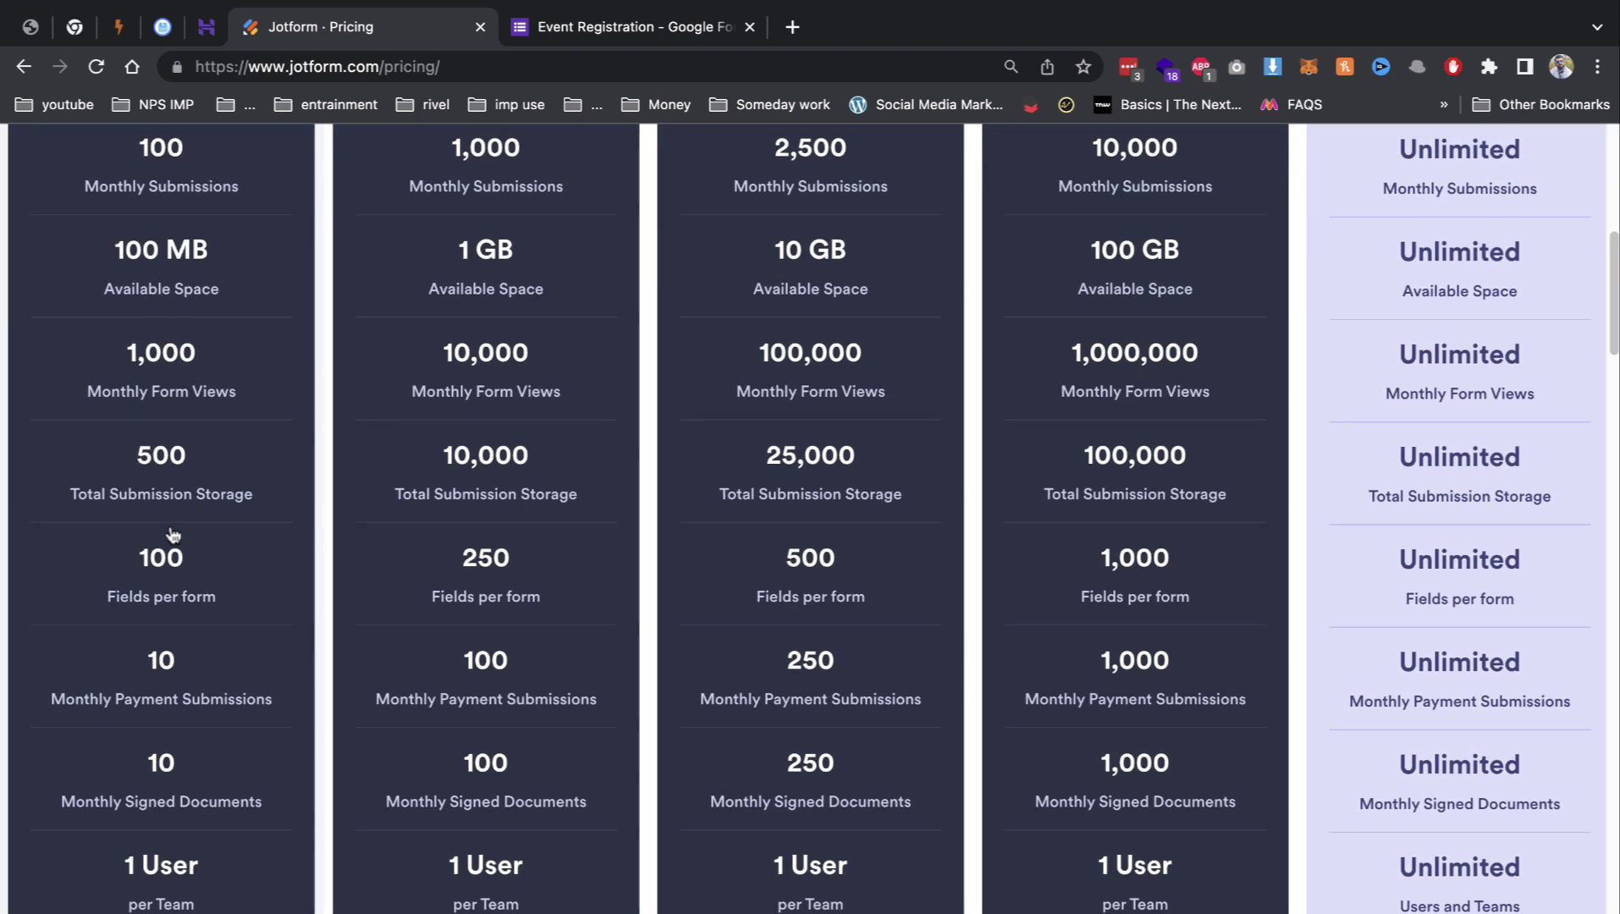
{"action": "scroll", "coordinate": [390, 427], "scroll_direction": "up", "scroll_amount": 9}
Step: Dismiss the sign-up popup and switch to monthly billing, showing Bronze at $39
{"action": "left_click_drag", "start_coordinate": [429, 641], "coordinate": [552, 647]}
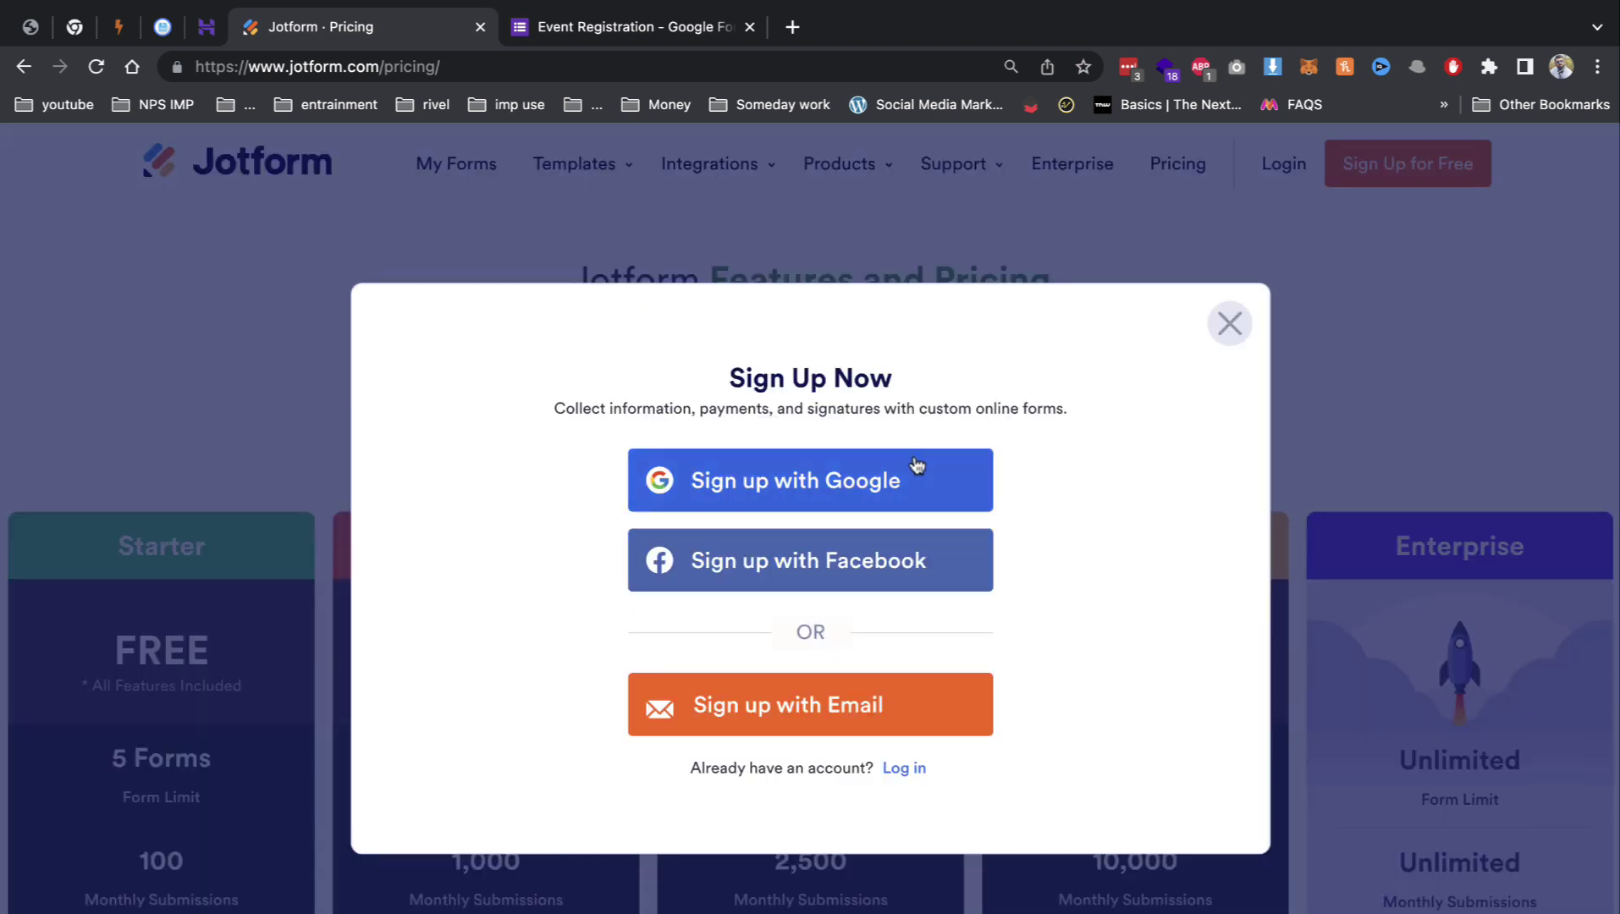
{"action": "left_click", "coordinate": [1229, 324]}
{"action": "left_click", "coordinate": [745, 416]}
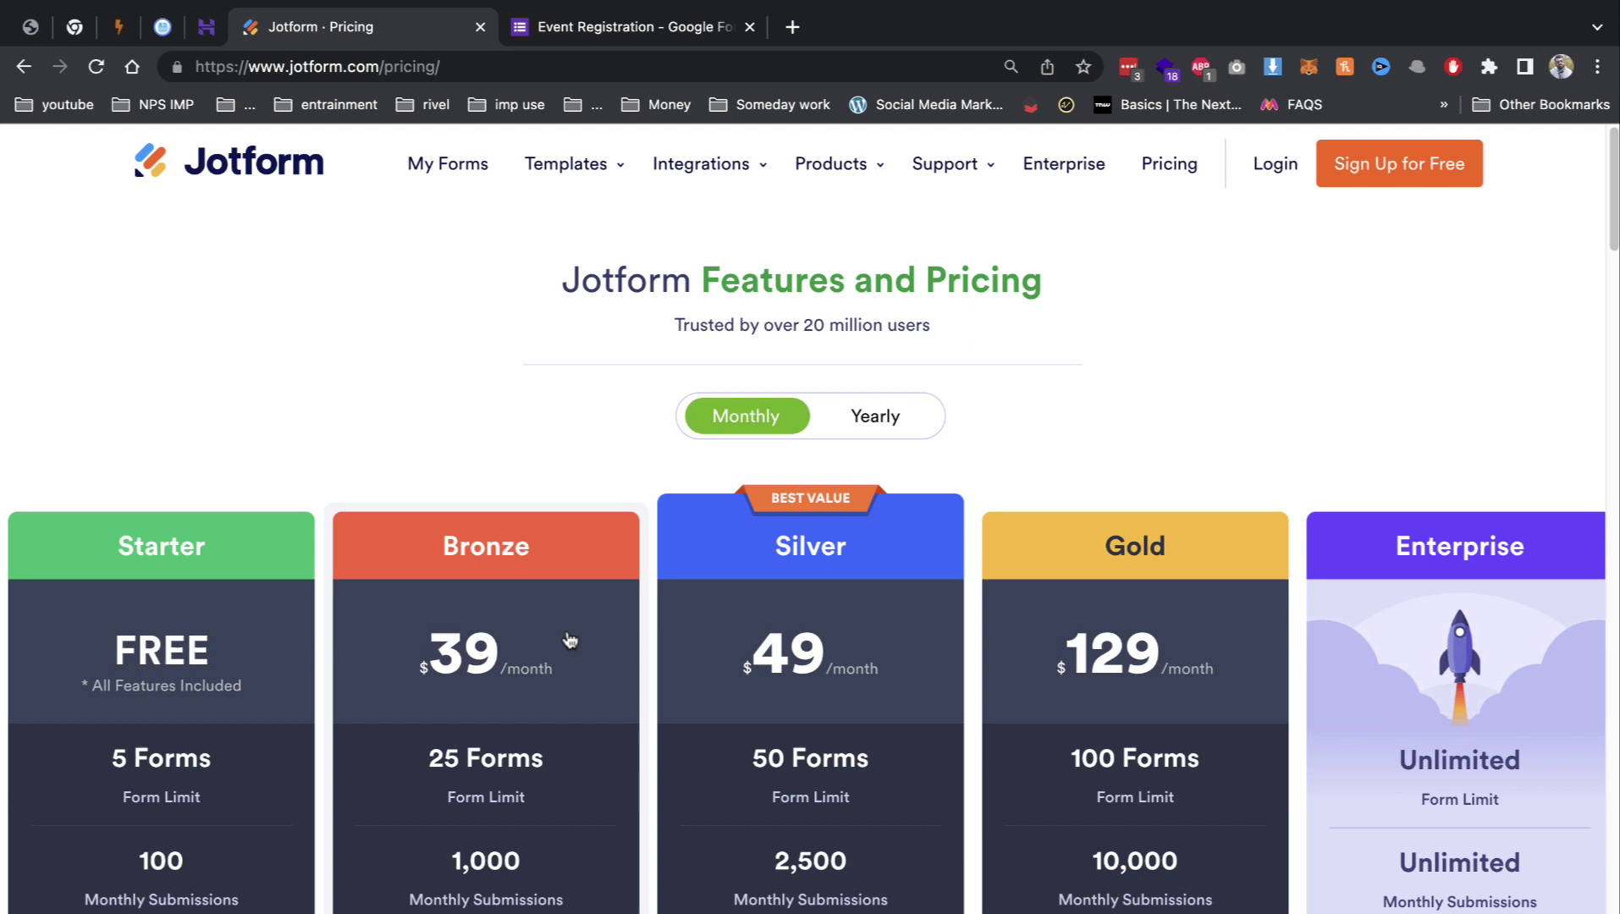
{"action": "double_click", "coordinate": [451, 675]}
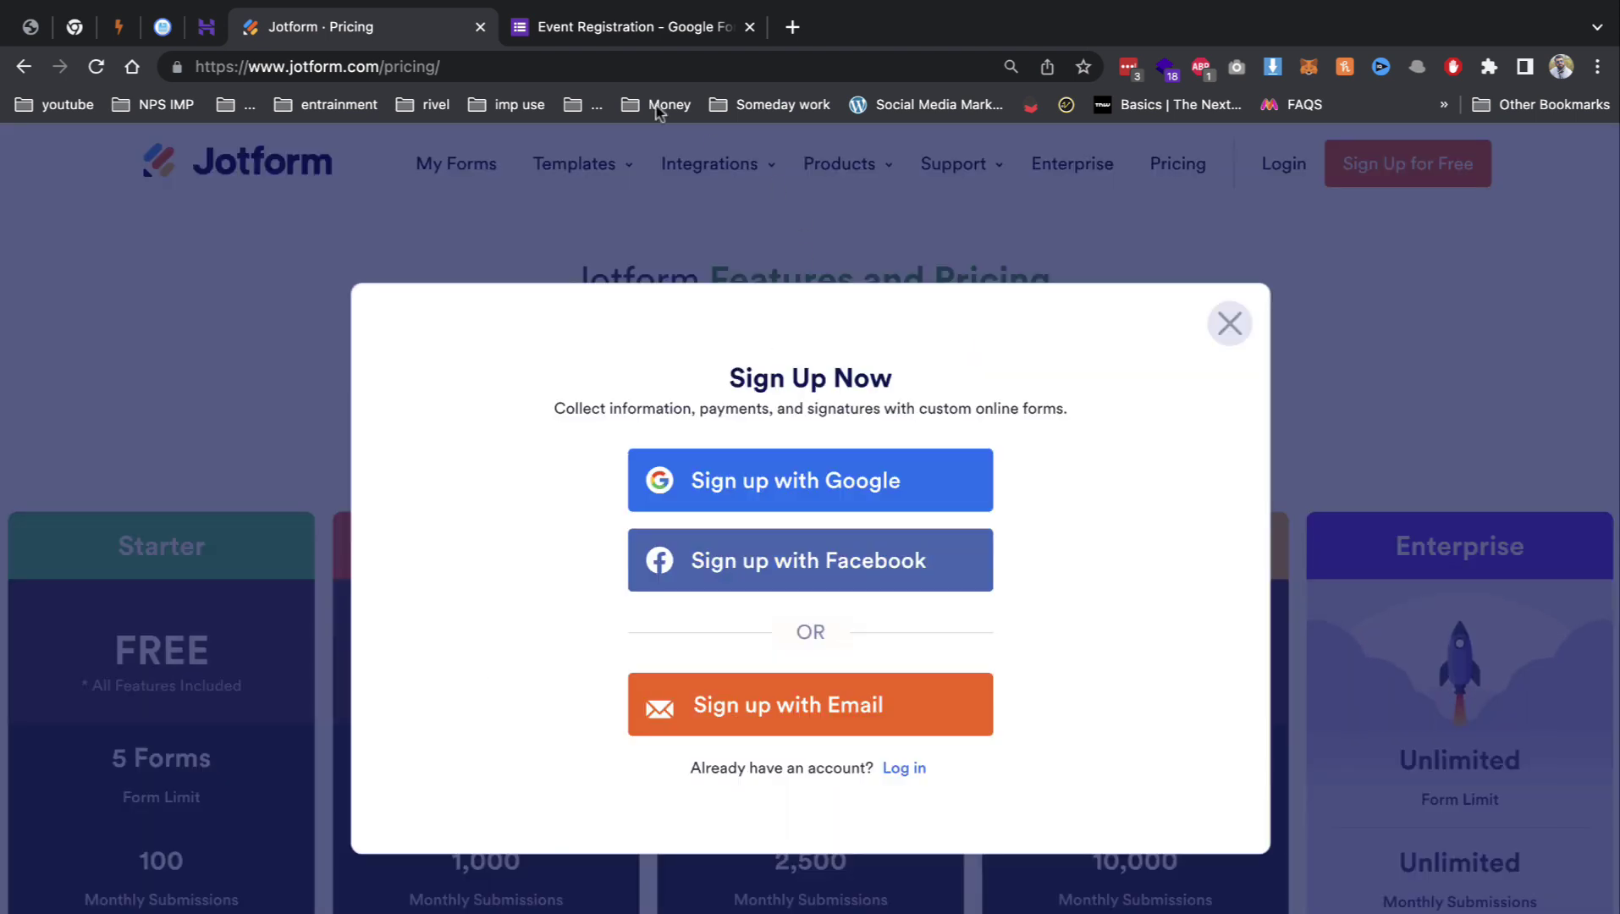
Step: Search '40 usd to inr' to find it equals 3,304.62 Indian Rupees
{"action": "left_click", "coordinate": [597, 65]}
{"action": "type", "text": "40 us"}
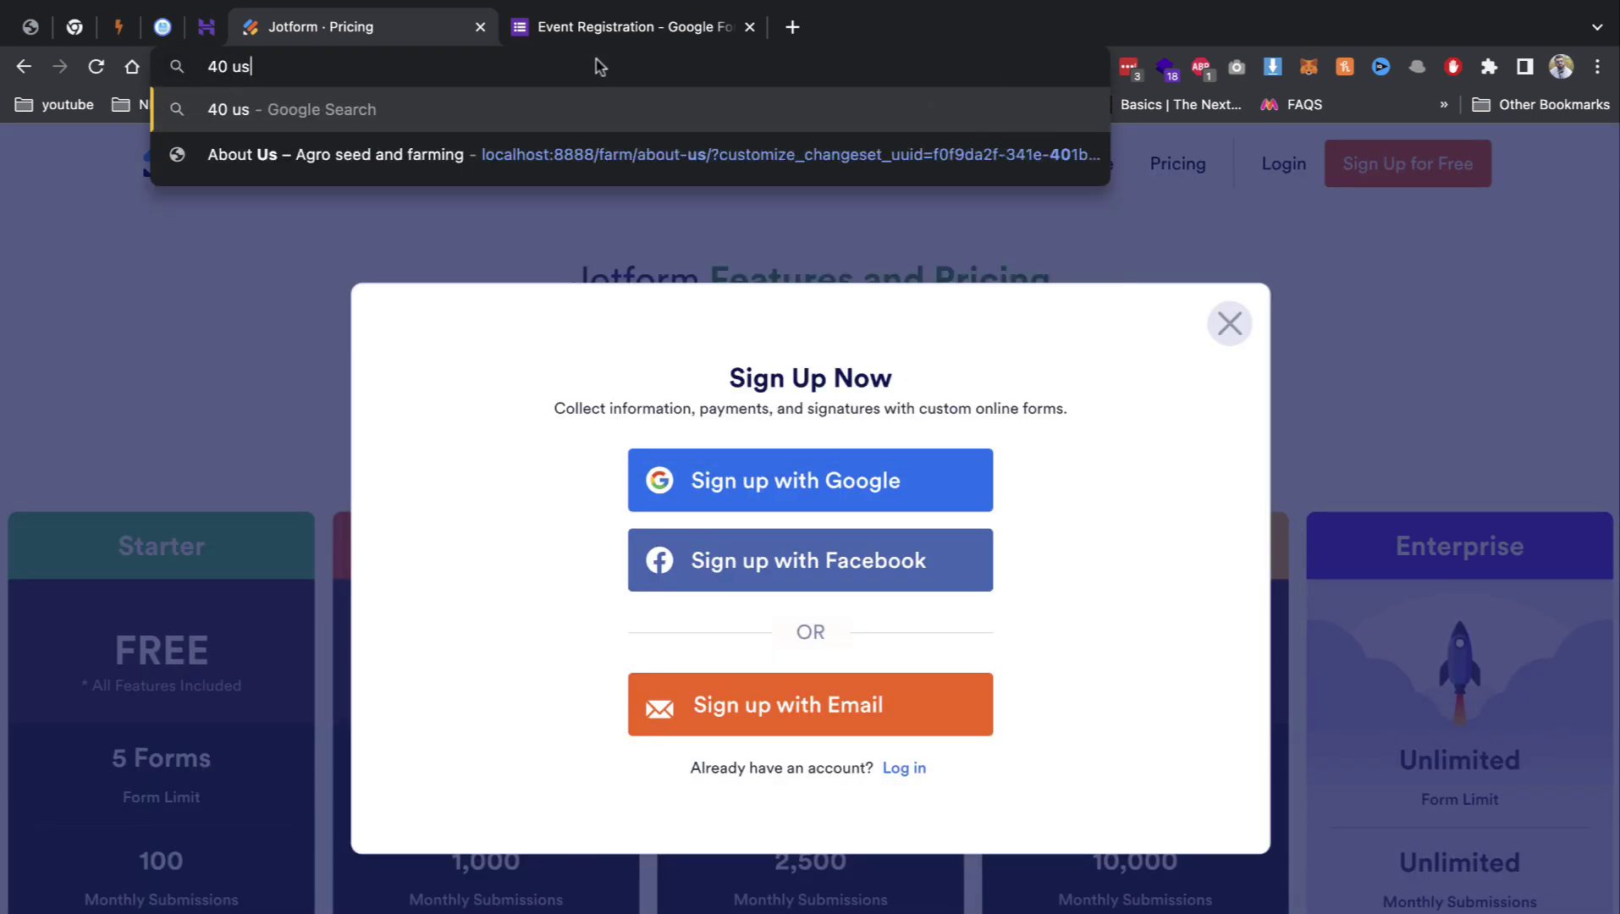
{"action": "type", "text": "d to inr"}
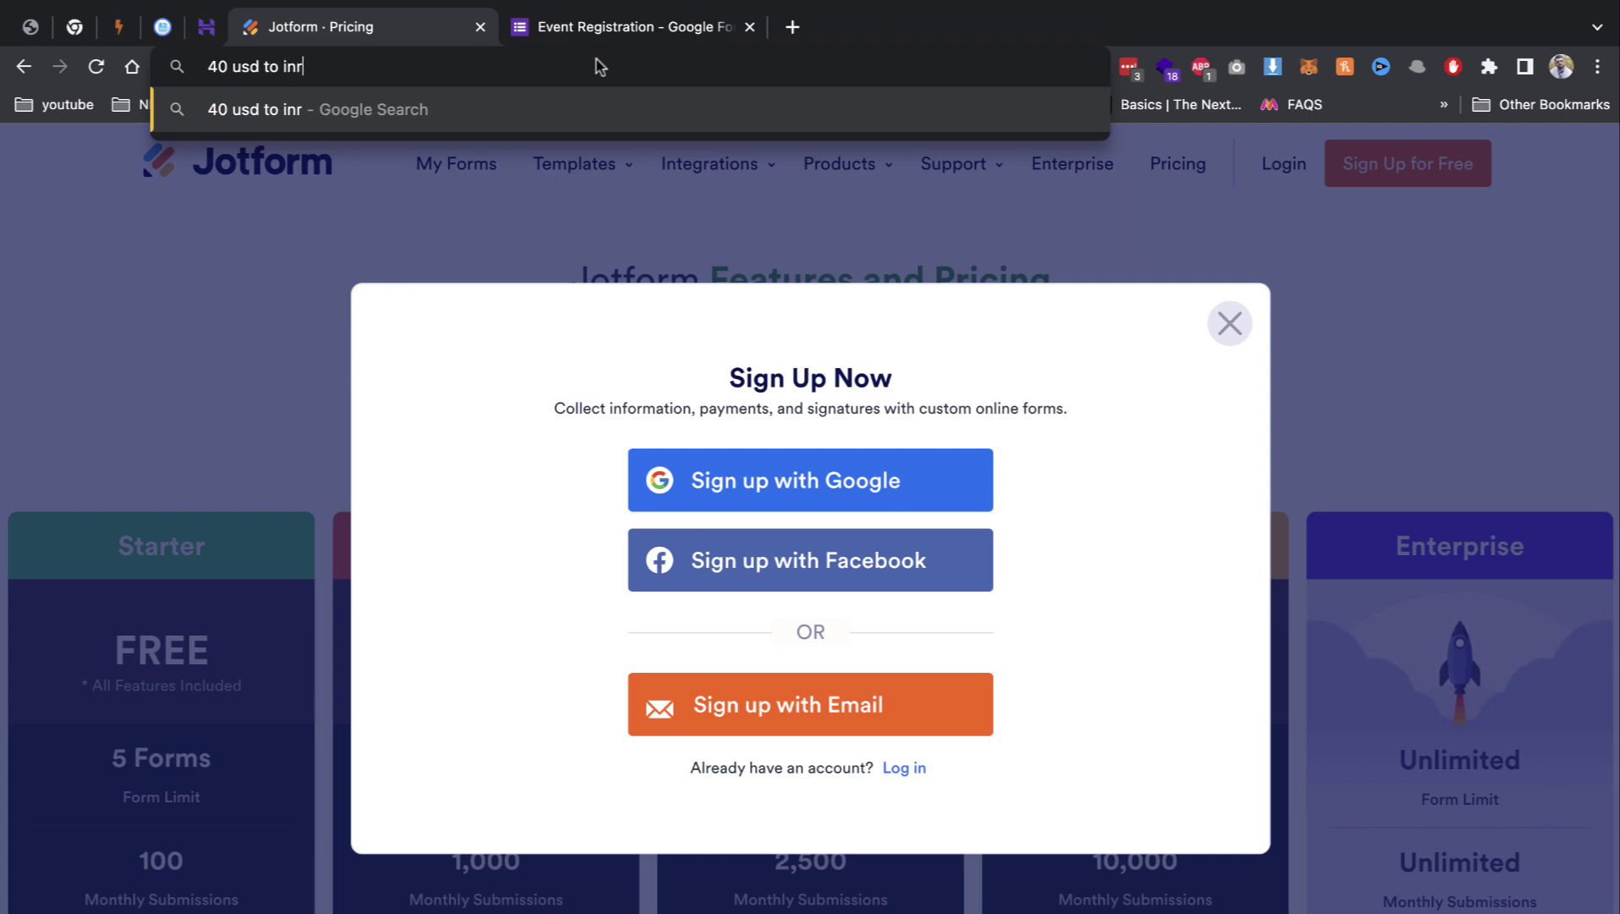
{"action": "key", "text": "Return"}
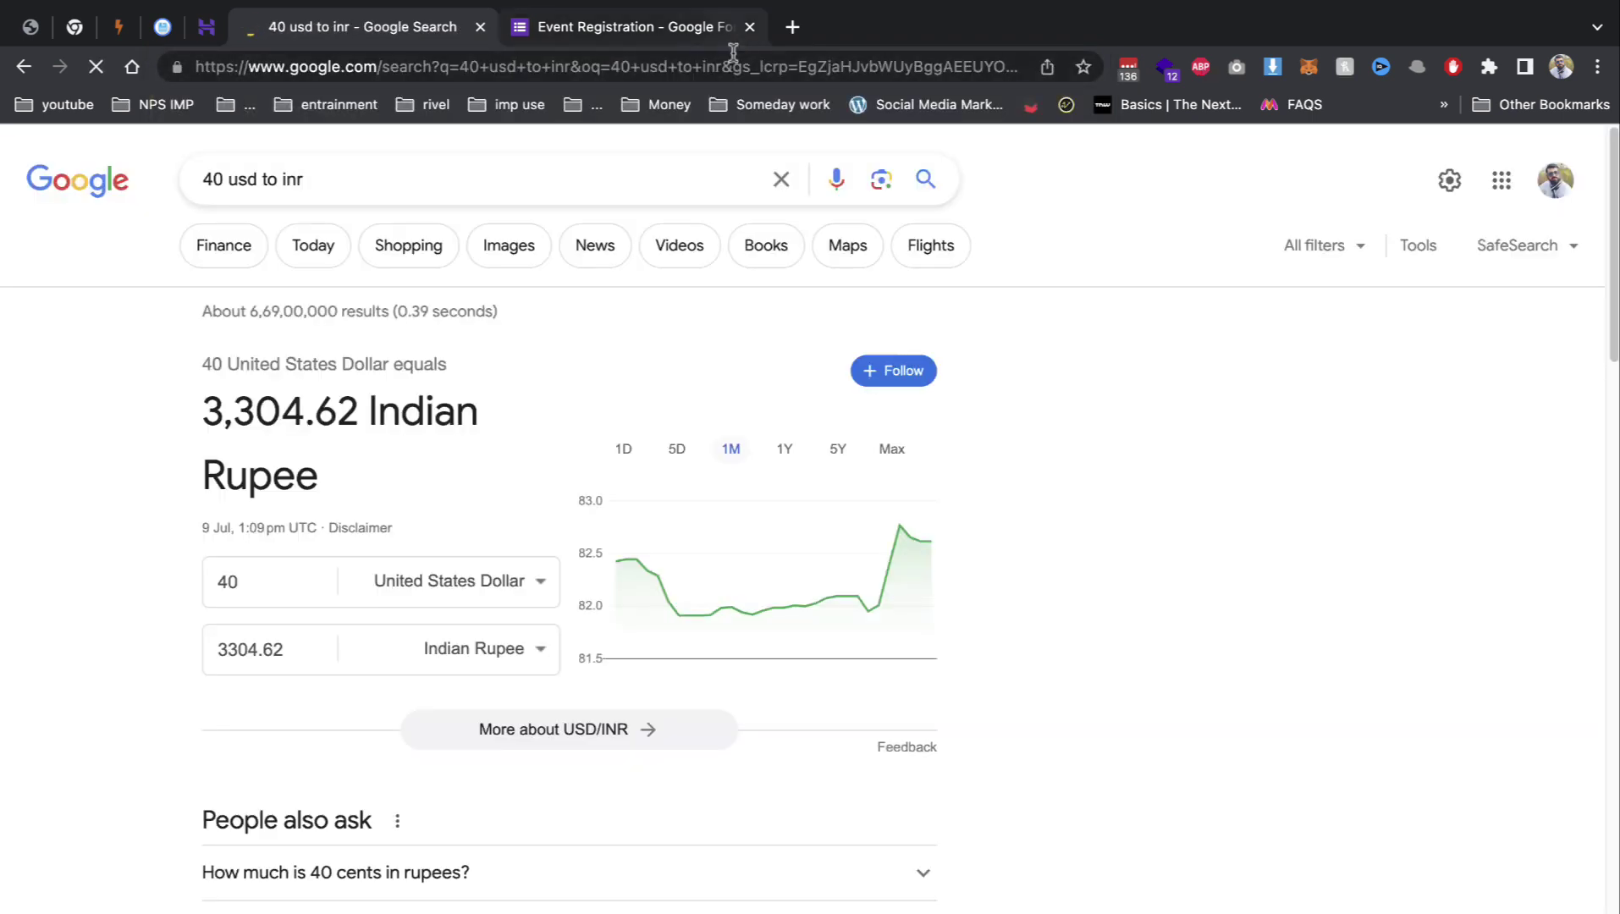
Step: Close the search and Event Registration tabs, dismiss the password prompt, and go to the MachForm site
{"action": "left_click", "coordinate": [481, 28]}
{"action": "left_click", "coordinate": [479, 28]}
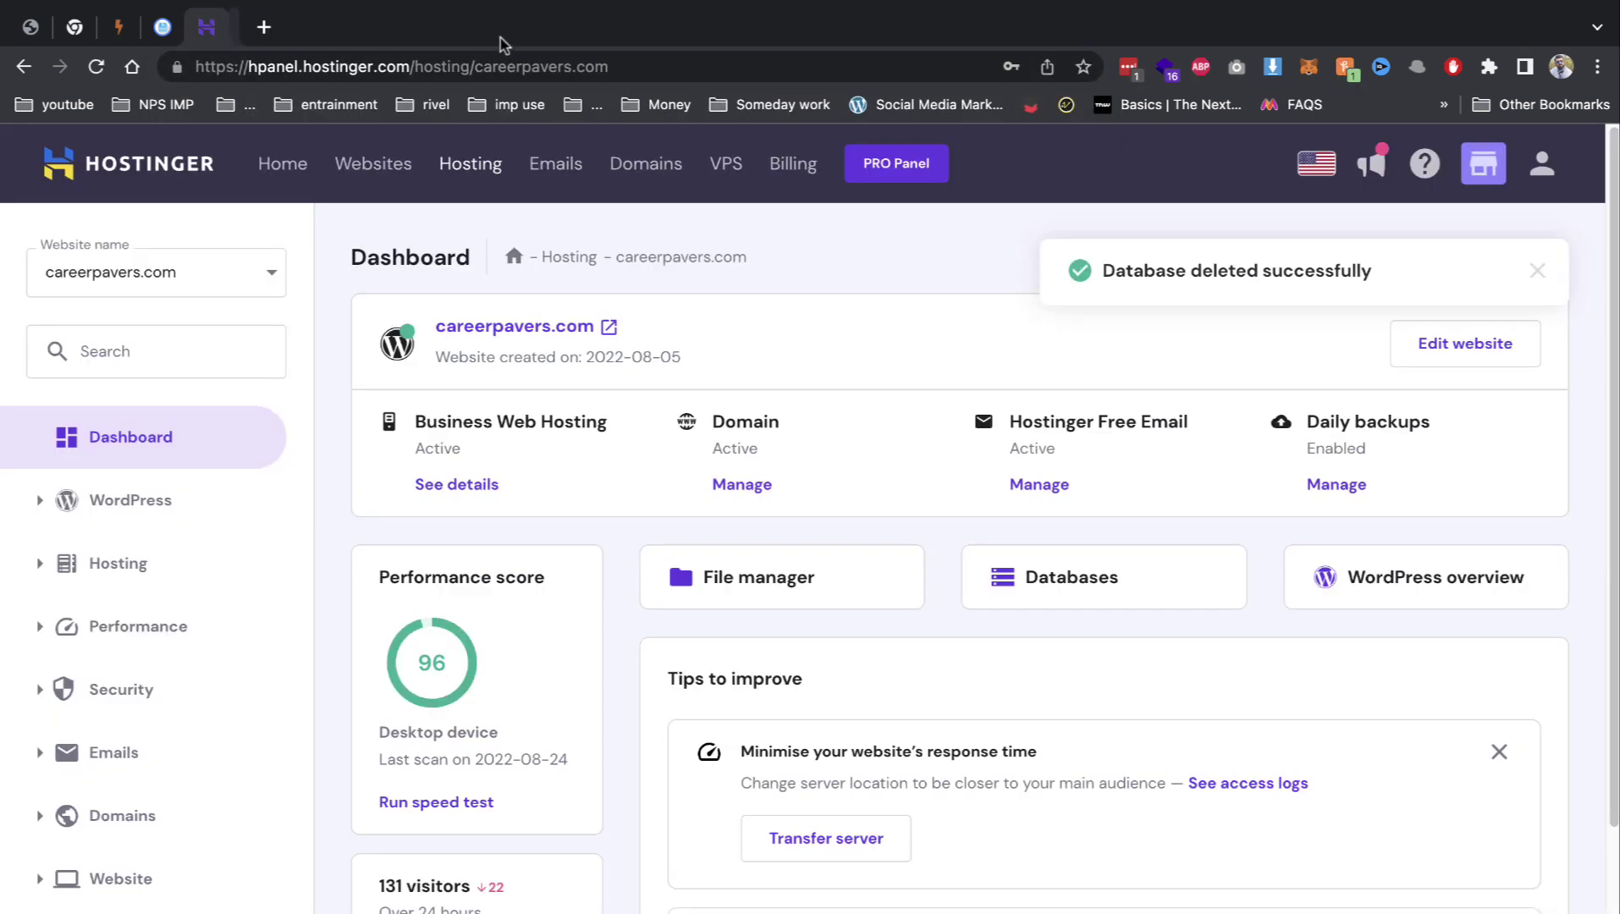
{"action": "left_click", "coordinate": [1378, 325]}
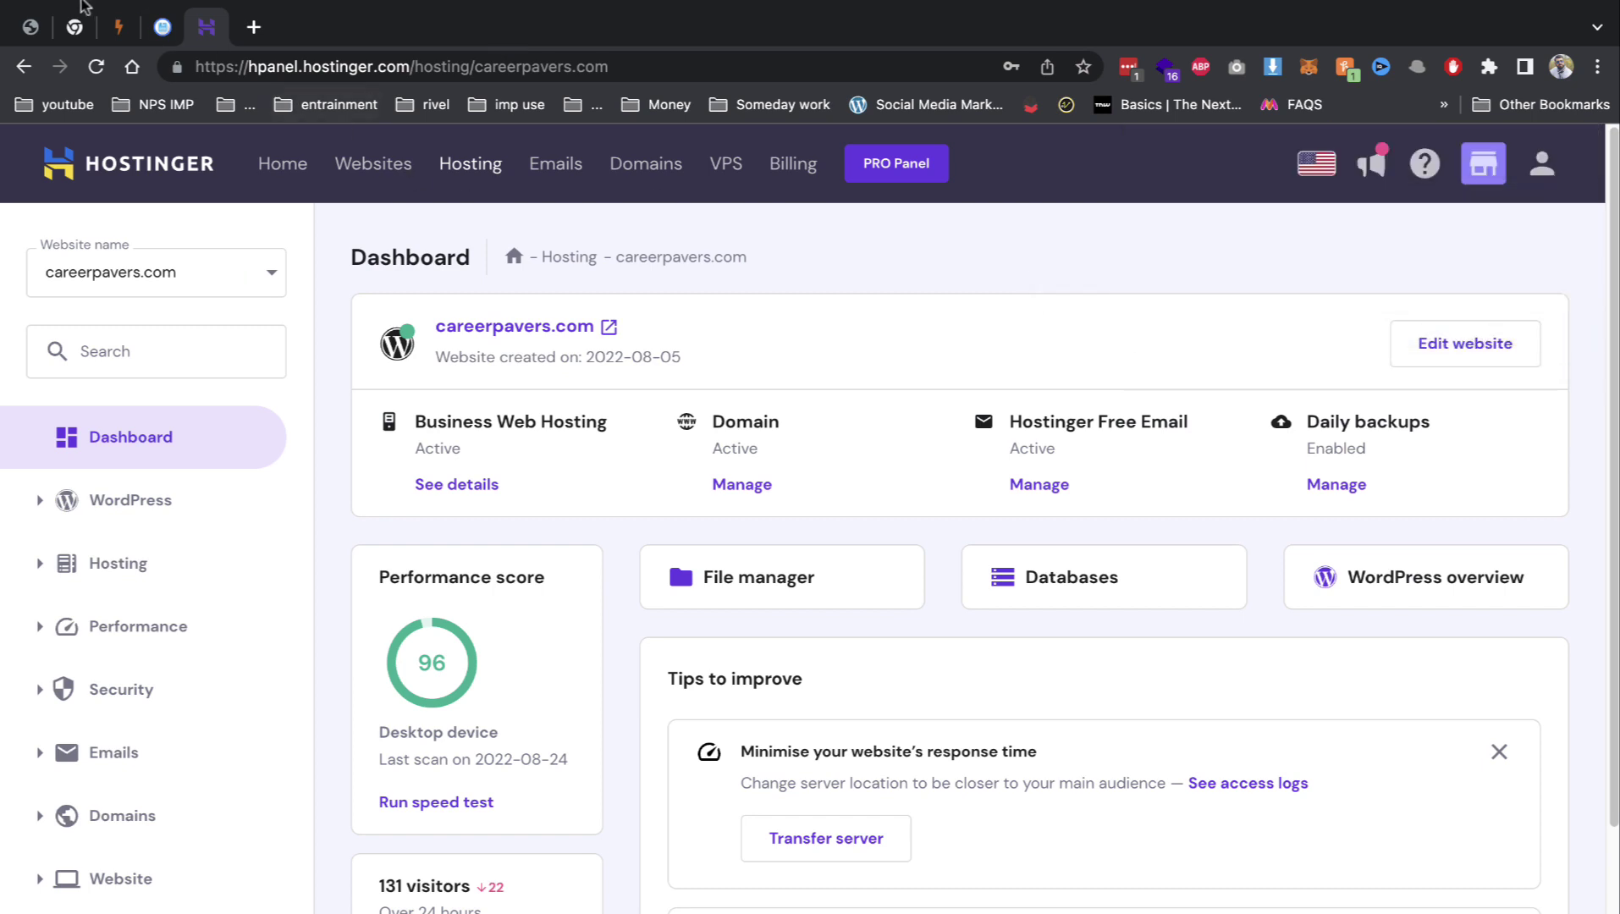
{"action": "left_click", "coordinate": [105, 86]}
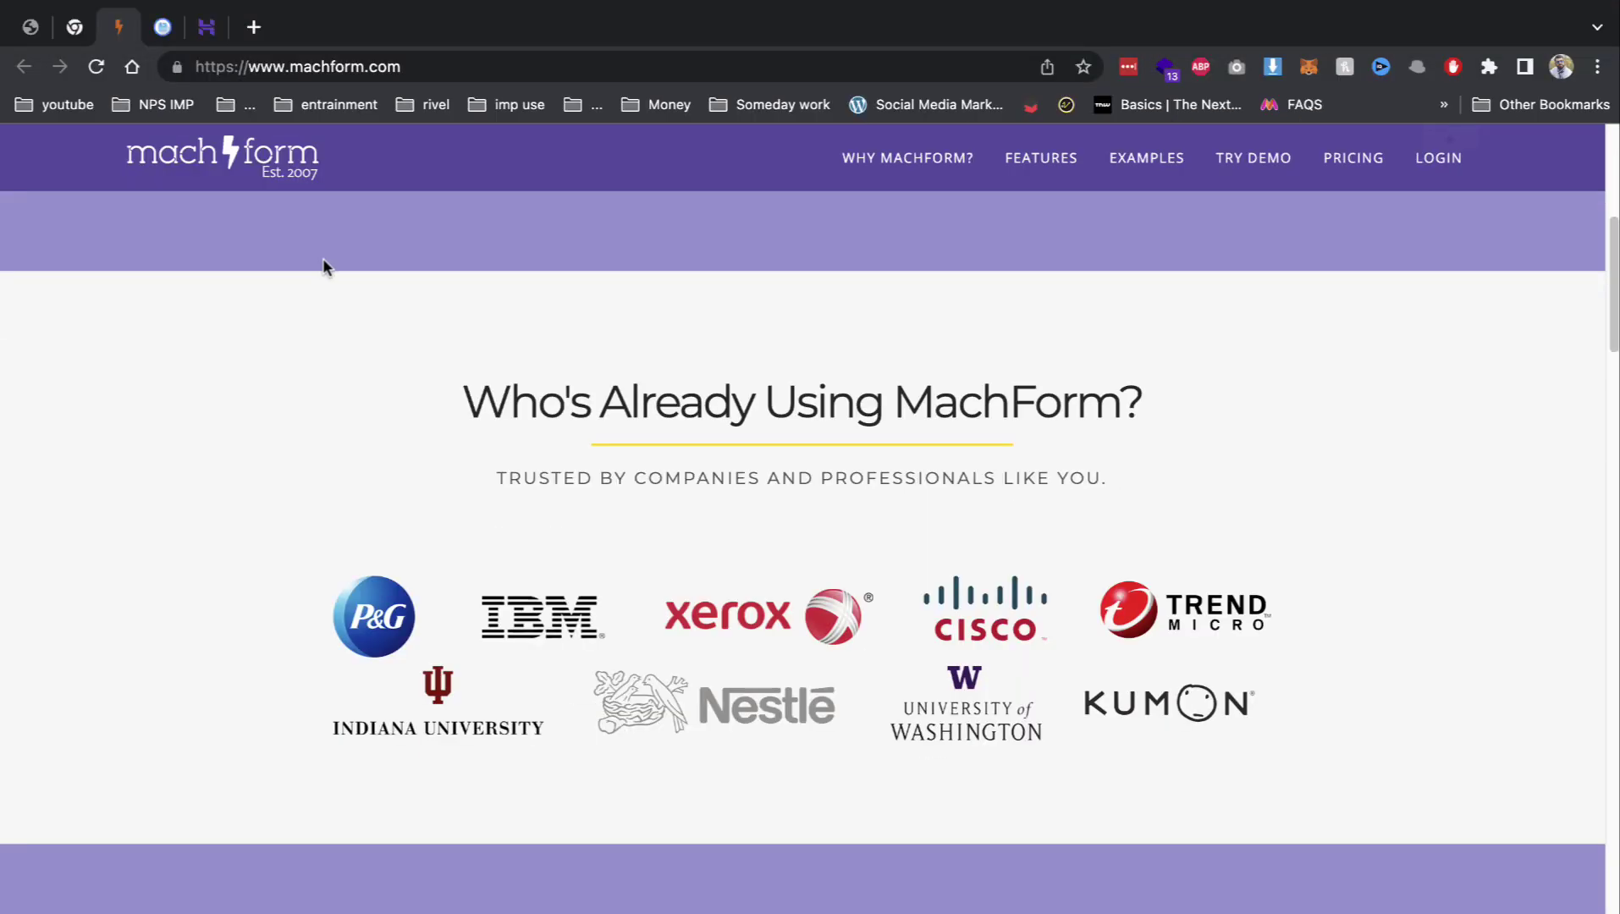
Step: Scroll through the MachForm website's feature overview
{"action": "scroll", "coordinate": [965, 393], "scroll_direction": "up", "scroll_amount": 2}
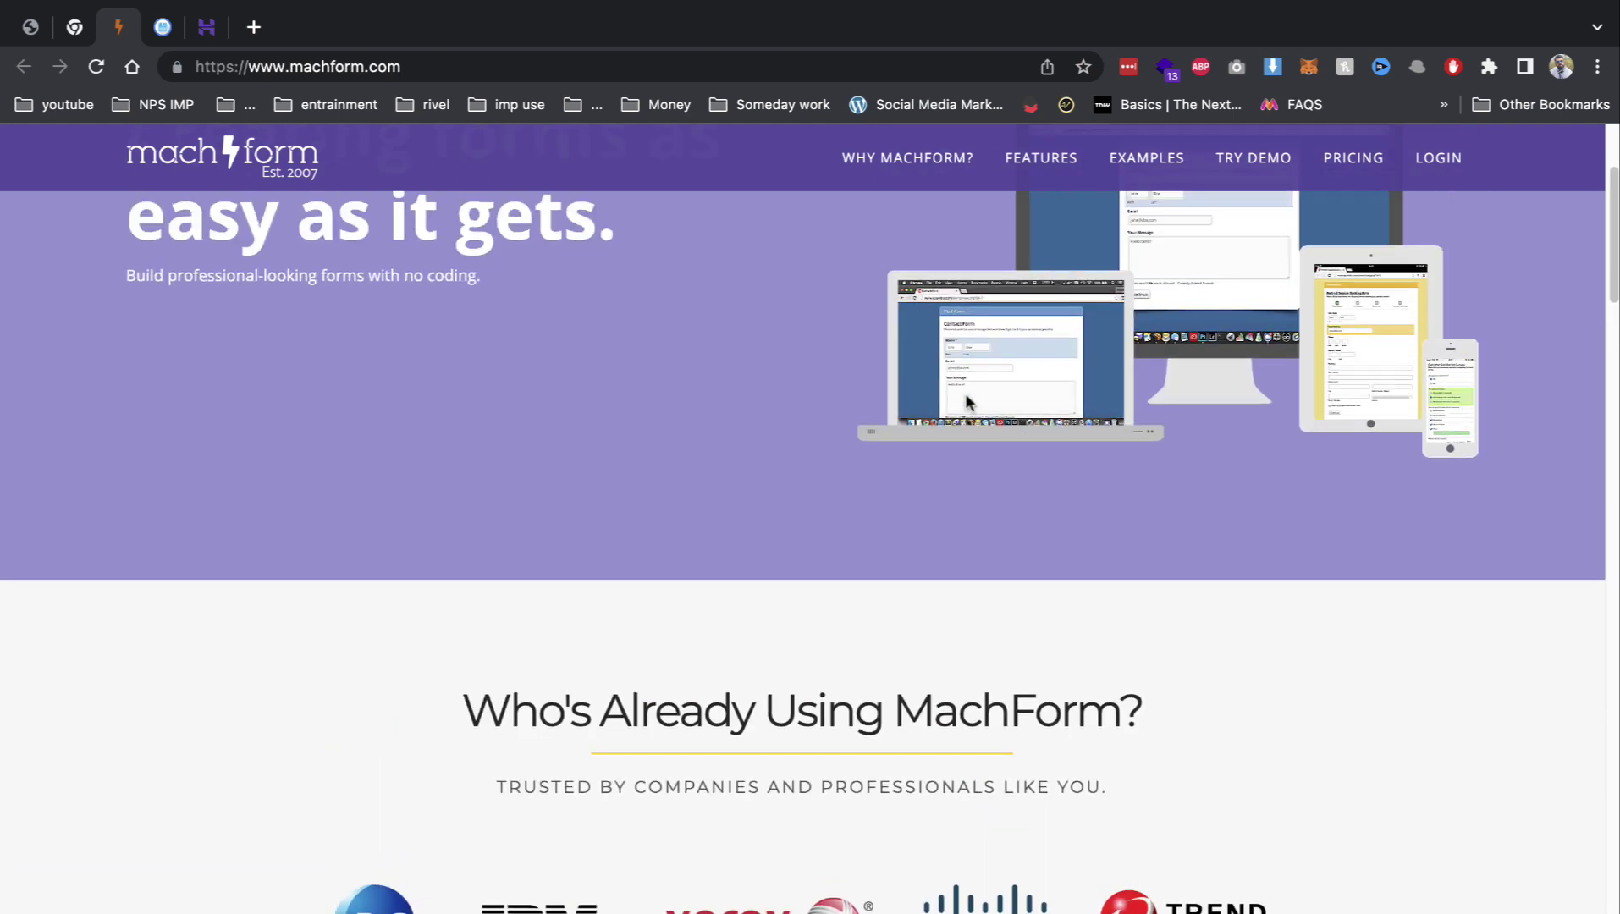
{"action": "scroll", "coordinate": [964, 393], "scroll_direction": "down", "scroll_amount": 4}
{"action": "scroll", "coordinate": [623, 401], "scroll_direction": "up", "scroll_amount": 4}
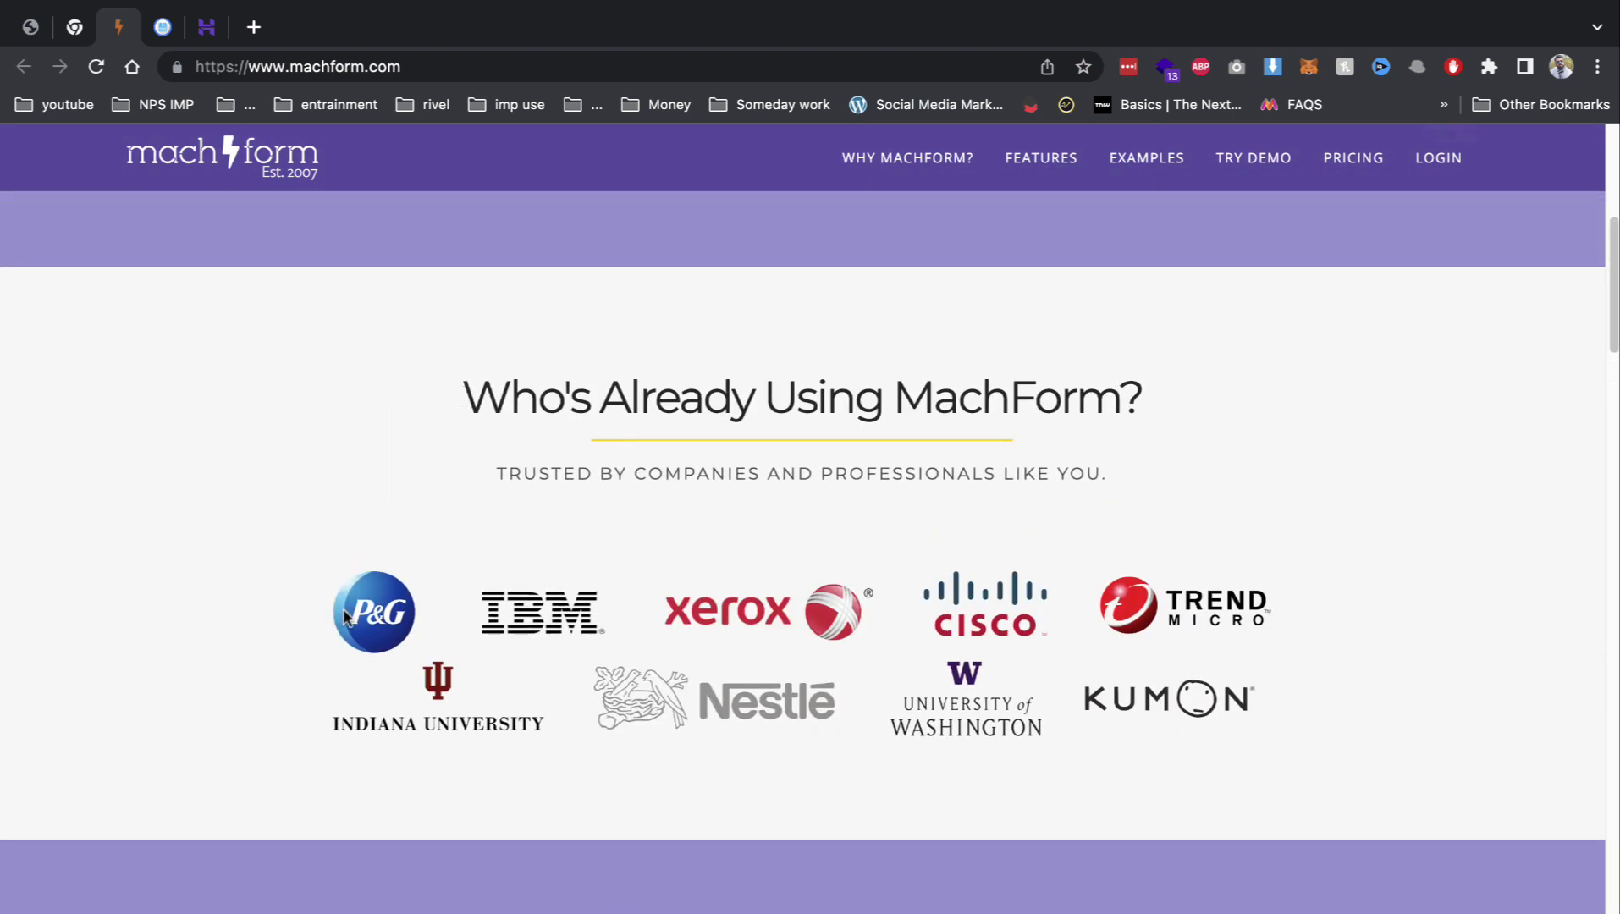
{"action": "scroll", "coordinate": [866, 565], "scroll_direction": "down", "scroll_amount": 10}
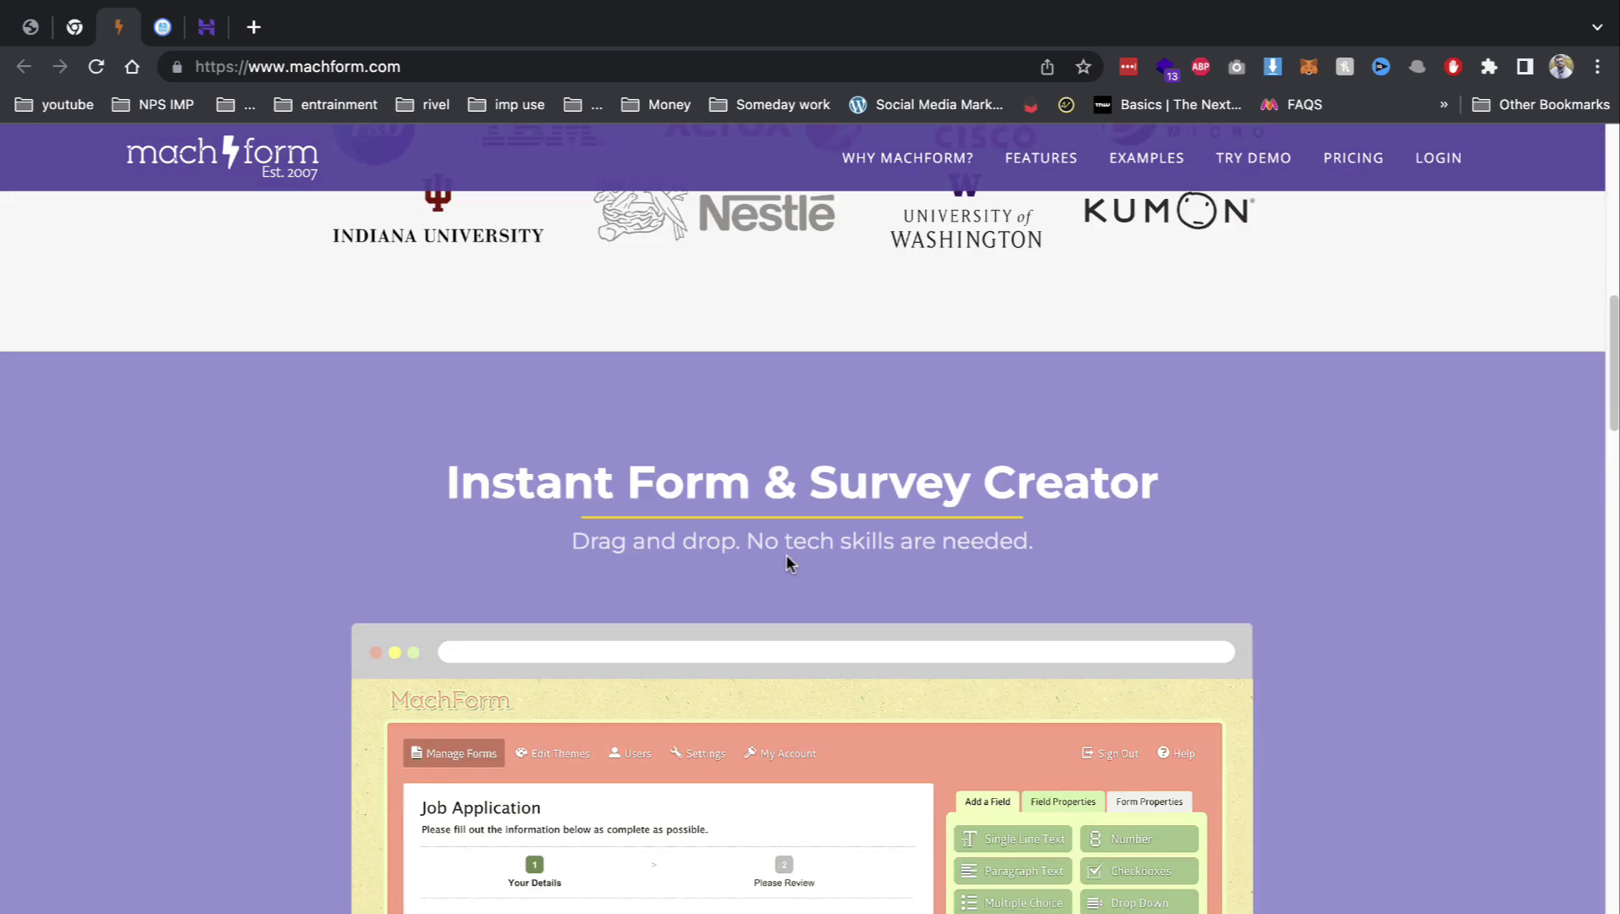
{"action": "scroll", "coordinate": [786, 559], "scroll_direction": "down", "scroll_amount": 9}
{"action": "scroll", "coordinate": [518, 612], "scroll_direction": "down", "scroll_amount": 1}
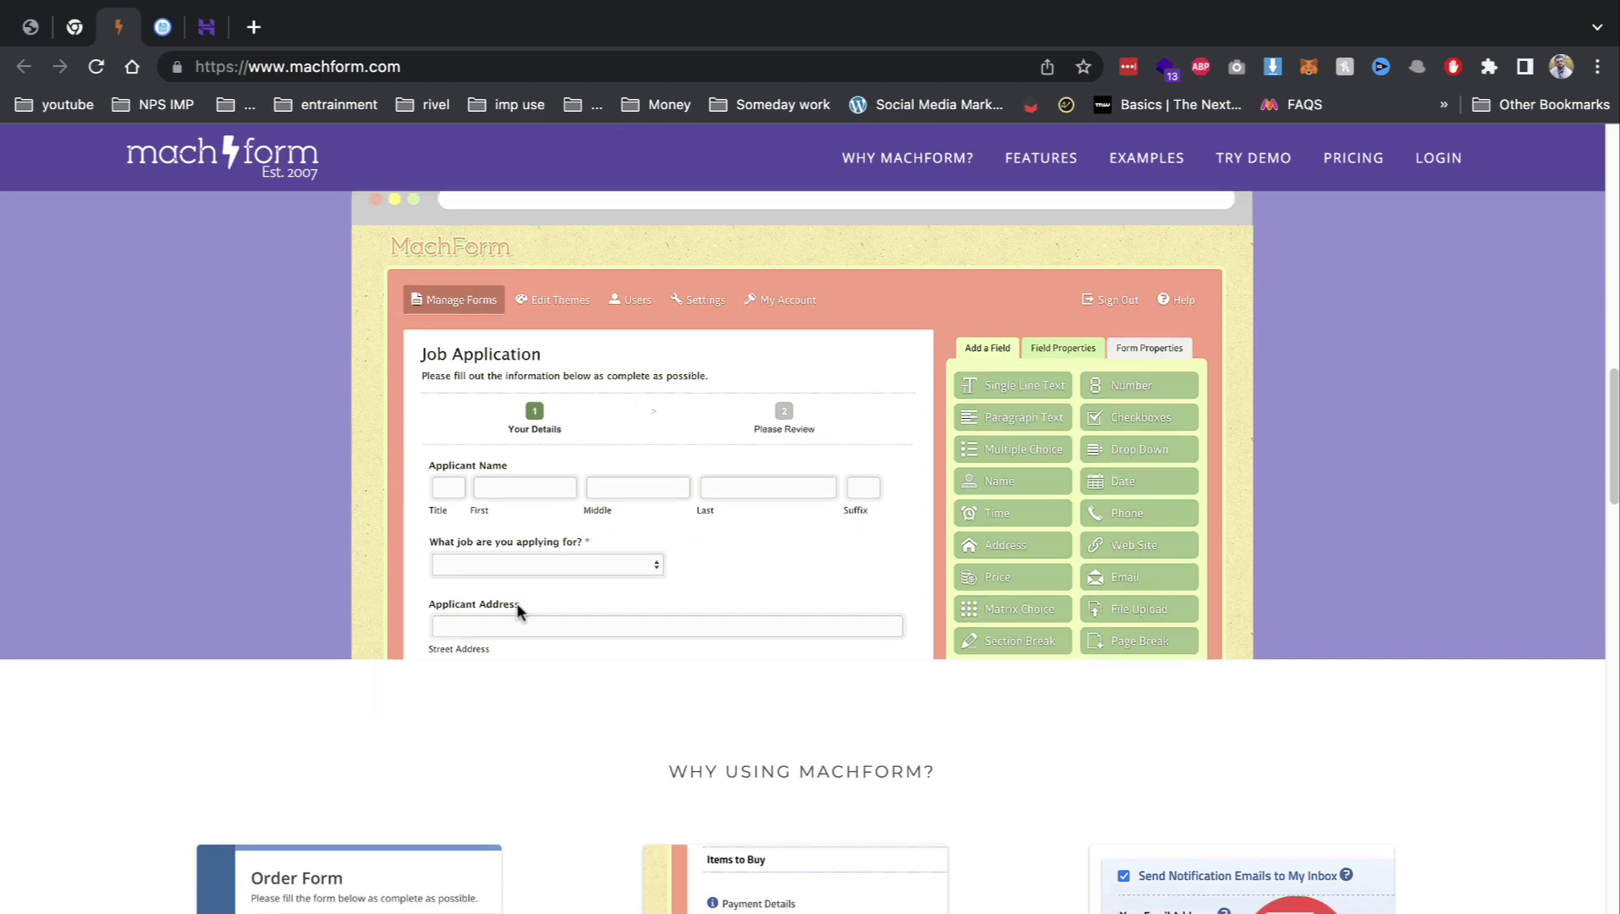
{"action": "scroll", "coordinate": [518, 612], "scroll_direction": "down", "scroll_amount": 5}
{"action": "scroll", "coordinate": [532, 524], "scroll_direction": "up", "scroll_amount": 5}
{"action": "scroll", "coordinate": [770, 516], "scroll_direction": "down", "scroll_amount": 1}
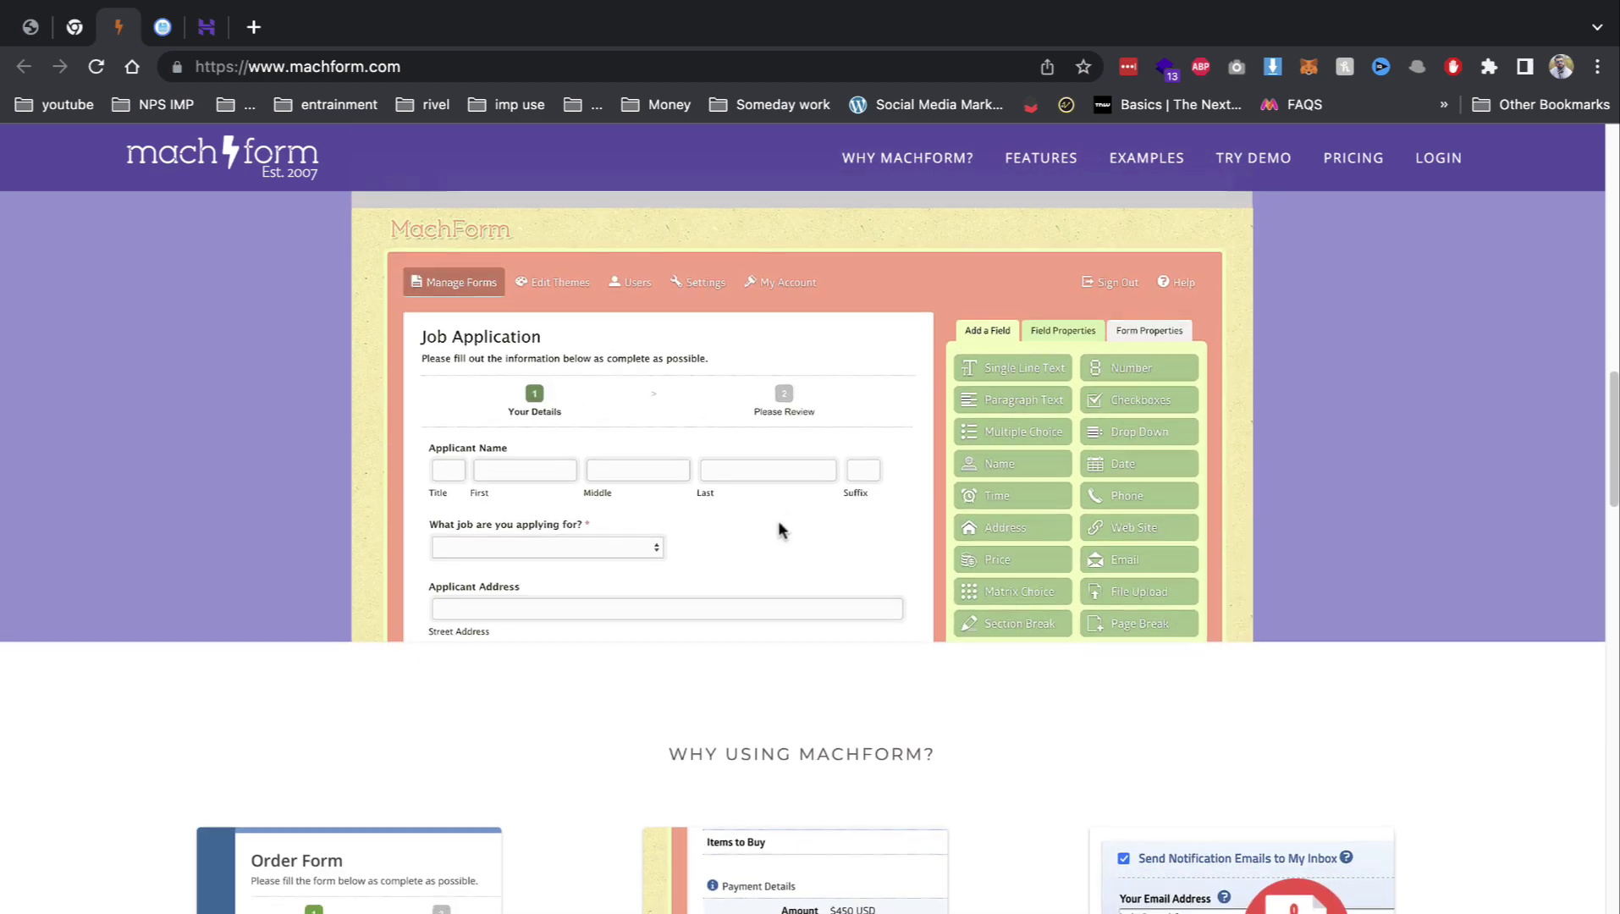
{"action": "scroll", "coordinate": [780, 530], "scroll_direction": "down", "scroll_amount": 2}
{"action": "scroll", "coordinate": [560, 512], "scroll_direction": "down", "scroll_amount": 4}
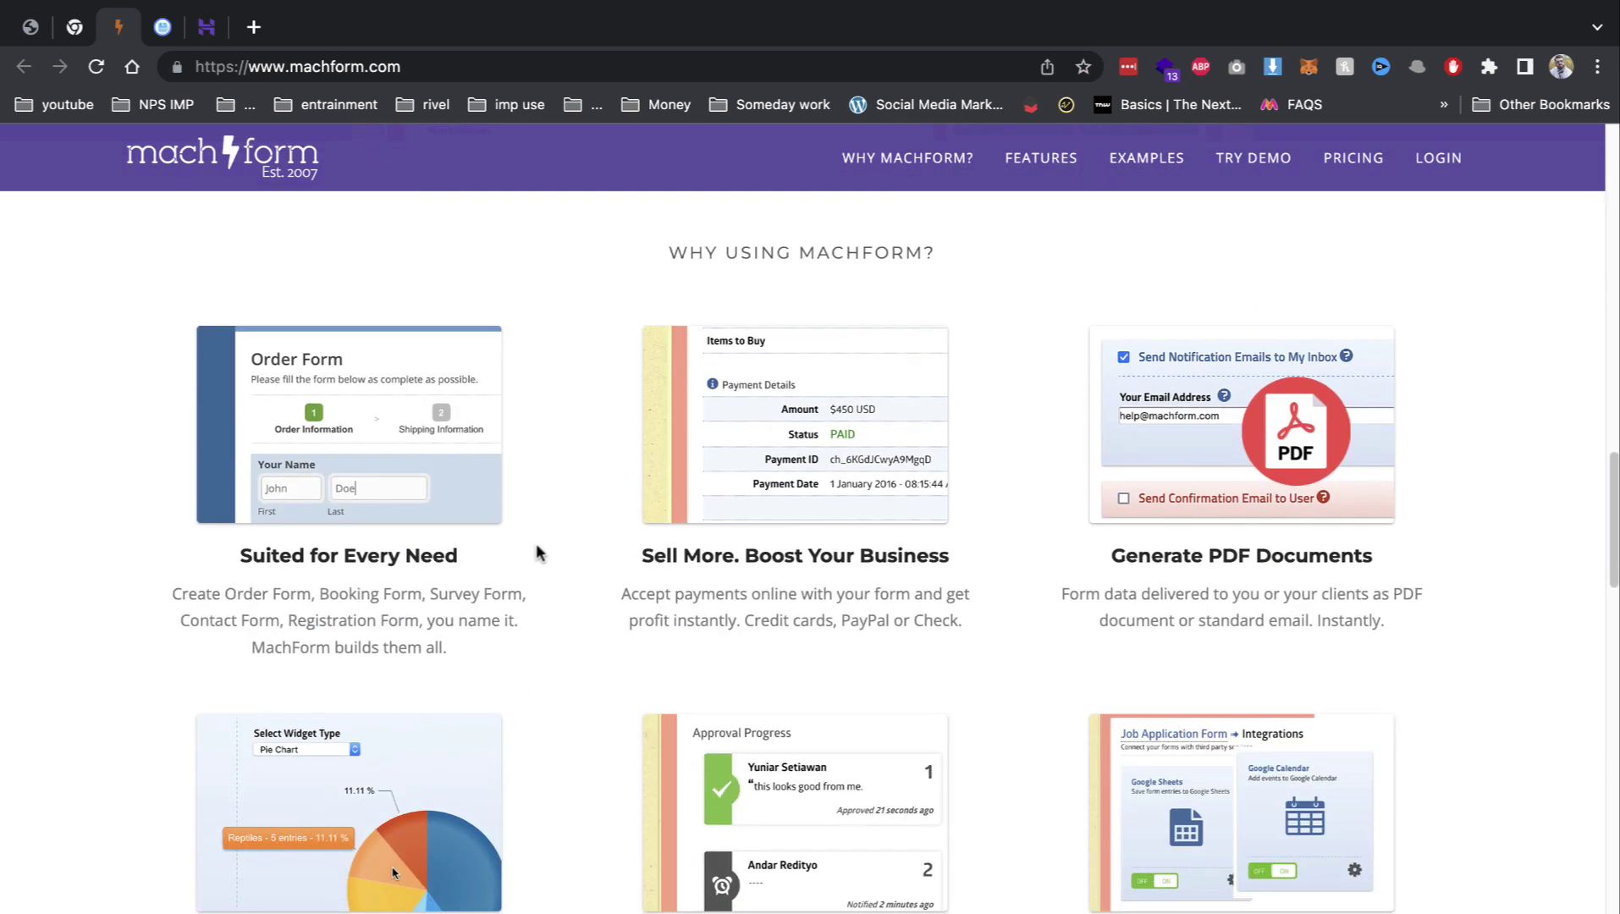
Step: Read the Approval Workflow and Analyze Results feature cards, then switch to the Hostinger dashboard
{"action": "left_click_drag", "start_coordinate": [224, 594], "coordinate": [661, 618]}
{"action": "left_click_drag", "start_coordinate": [681, 550], "coordinate": [937, 575]}
{"action": "scroll", "coordinate": [981, 568], "scroll_direction": "down", "scroll_amount": 2}
{"action": "left_click_drag", "start_coordinate": [1141, 365], "coordinate": [1202, 363]}
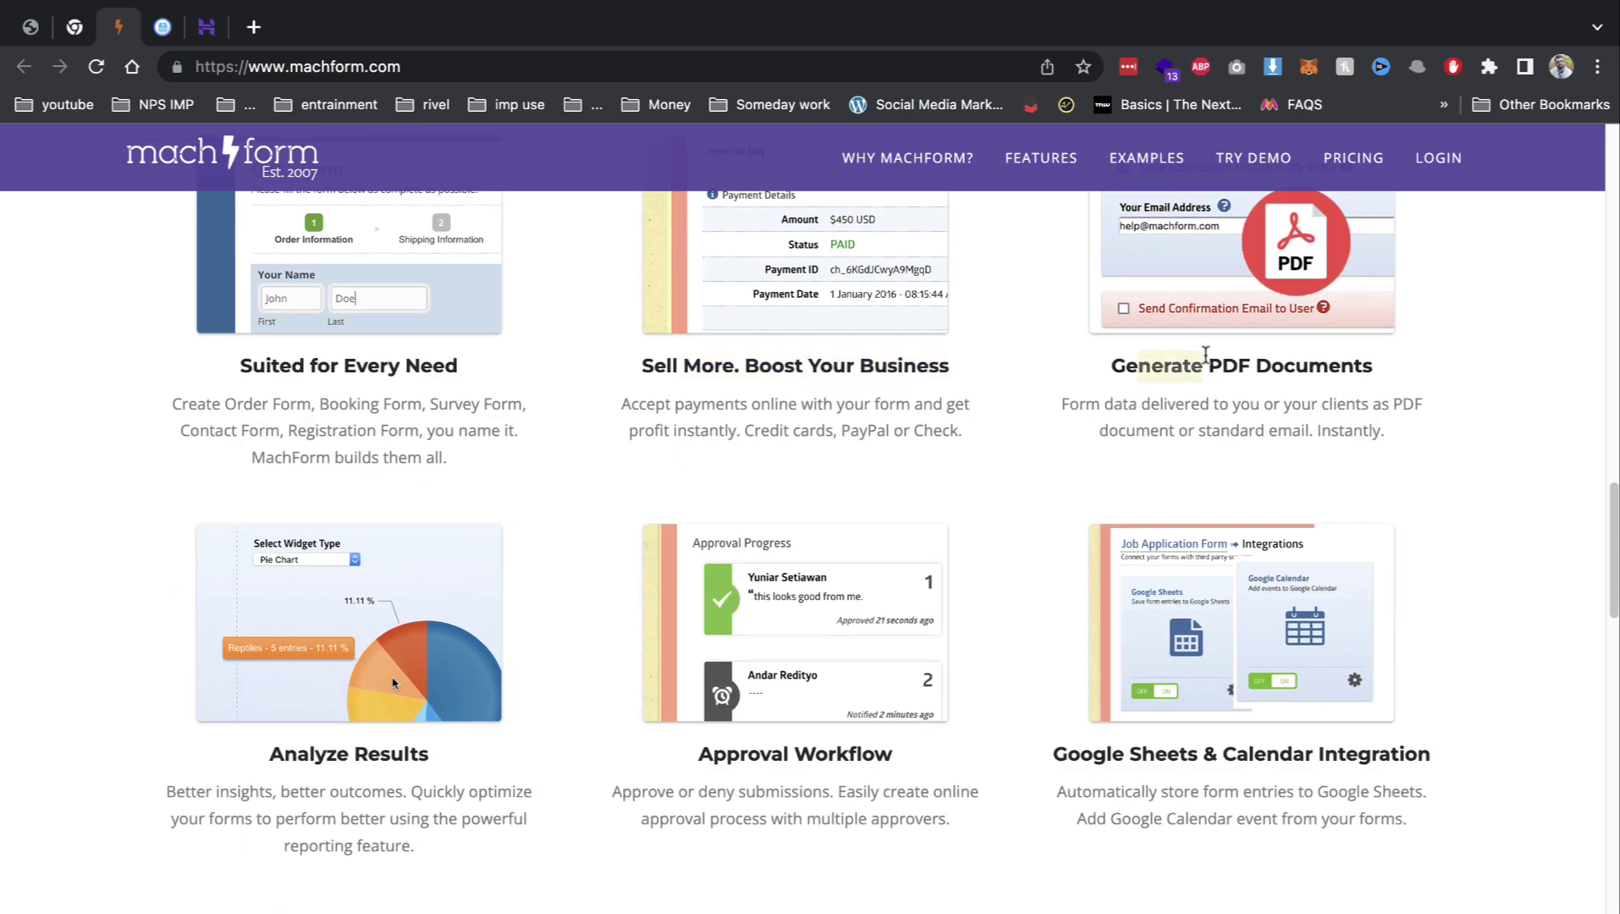
{"action": "left_click_drag", "start_coordinate": [719, 817], "coordinate": [947, 823]}
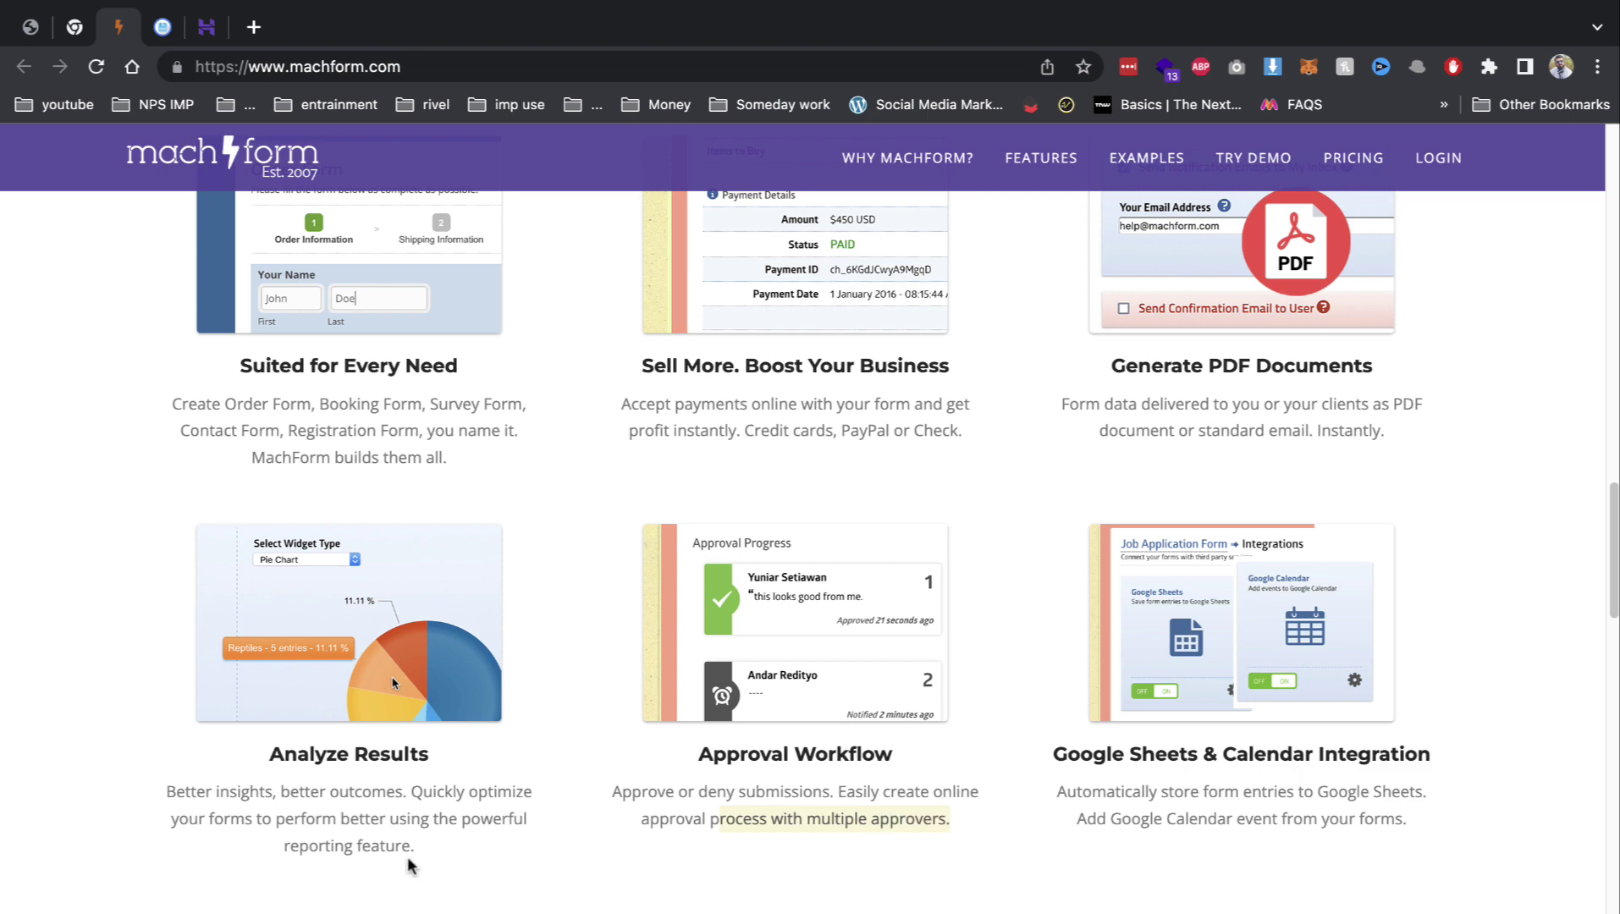
{"action": "left_click_drag", "start_coordinate": [281, 794], "coordinate": [417, 811]}
{"action": "scroll", "coordinate": [416, 811], "scroll_direction": "down", "scroll_amount": 5}
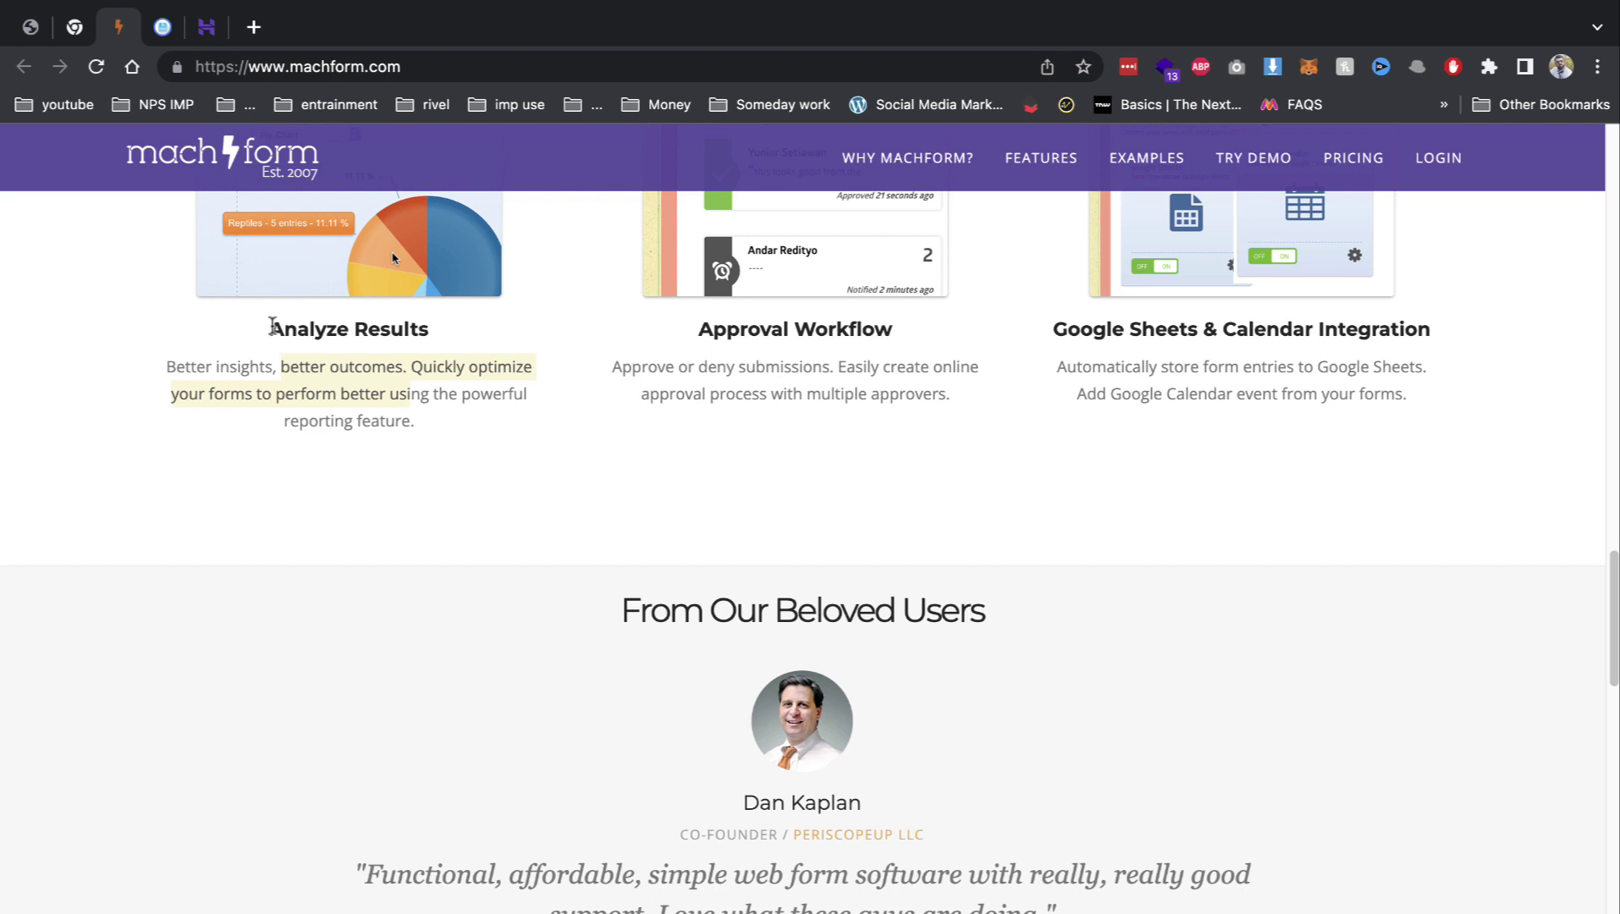
{"action": "left_click", "coordinate": [206, 27]}
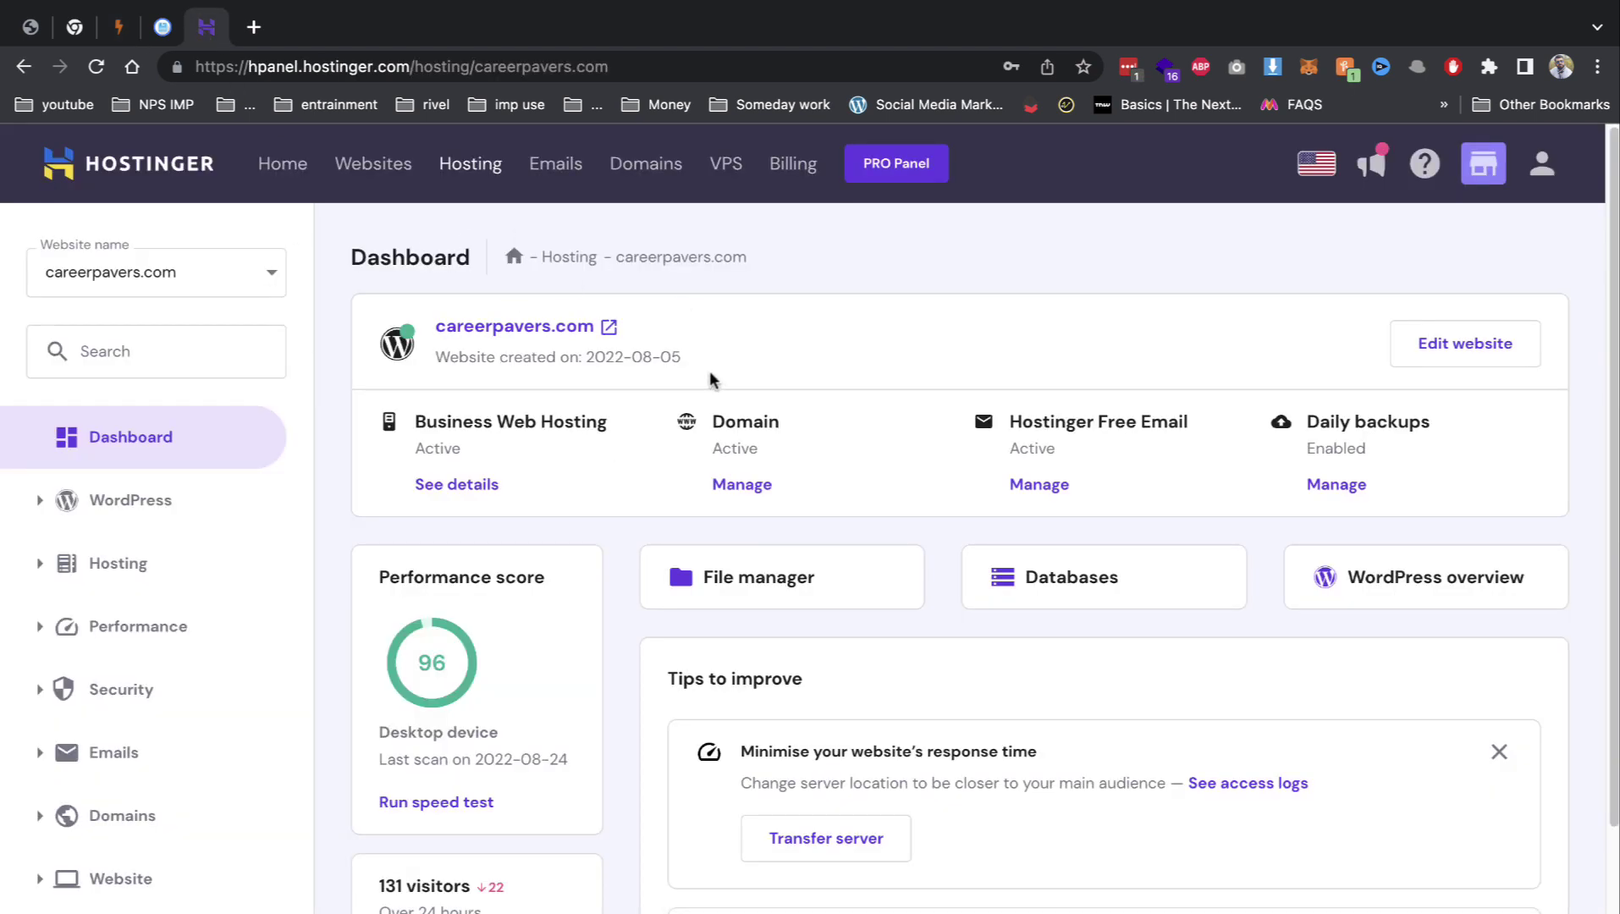
Step: Upload Archive.zip from the Desktop into the public_html/demo2 folder in File Manager
{"action": "left_click", "coordinate": [761, 567]}
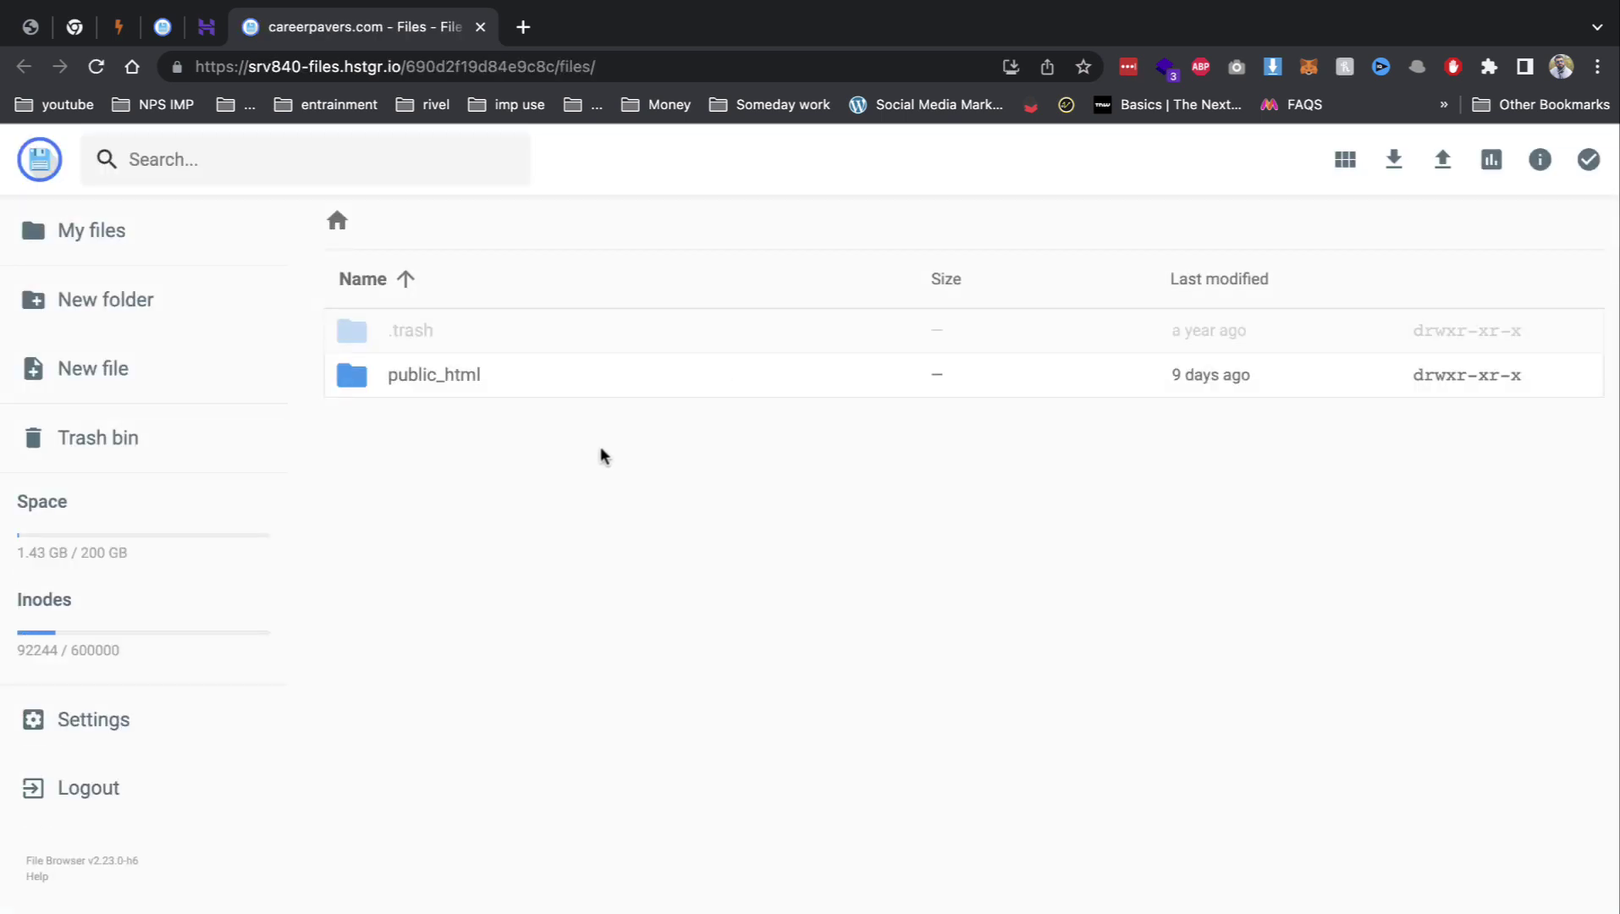
{"action": "double_click", "coordinate": [489, 393]}
{"action": "double_click", "coordinate": [440, 424]}
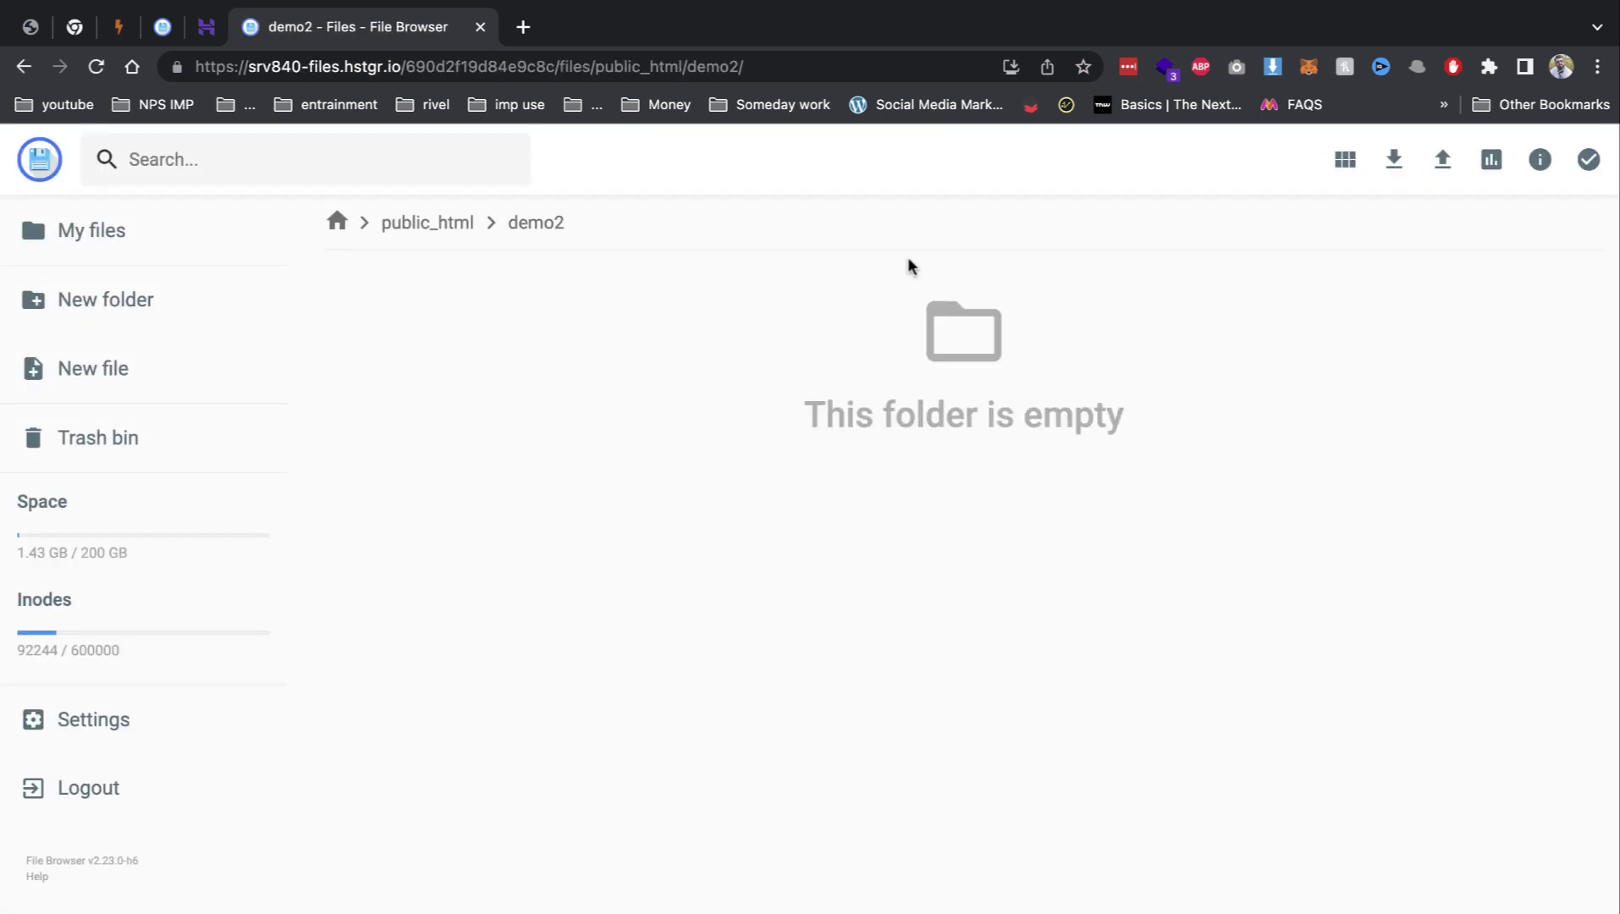
{"action": "left_click", "coordinate": [1437, 173]}
{"action": "left_click", "coordinate": [756, 549]}
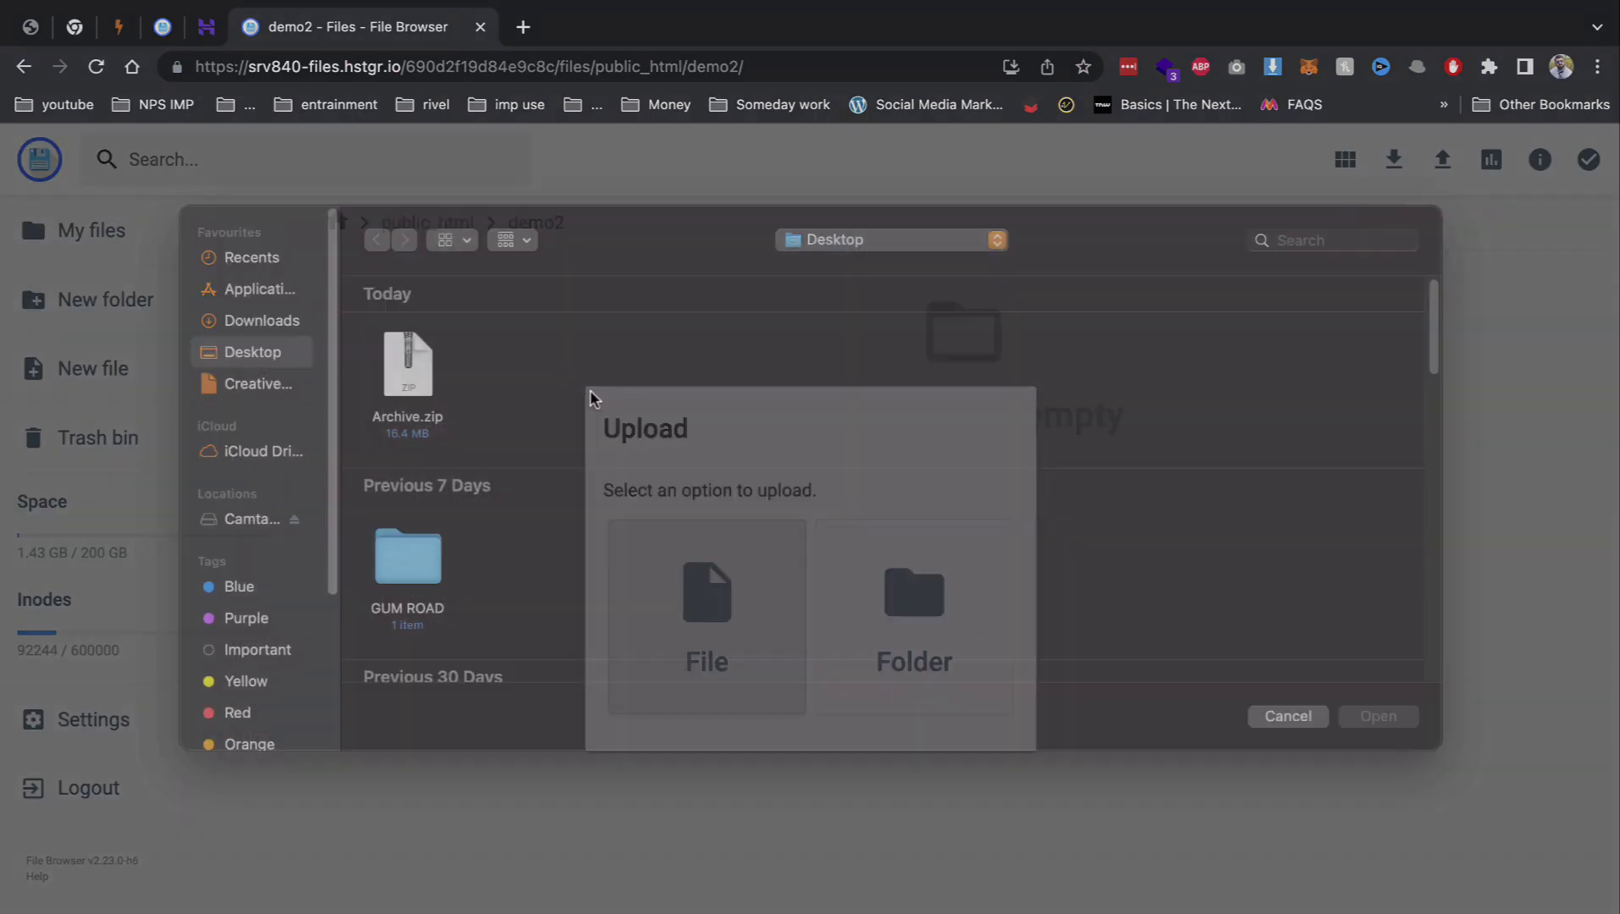
{"action": "double_click", "coordinate": [423, 404]}
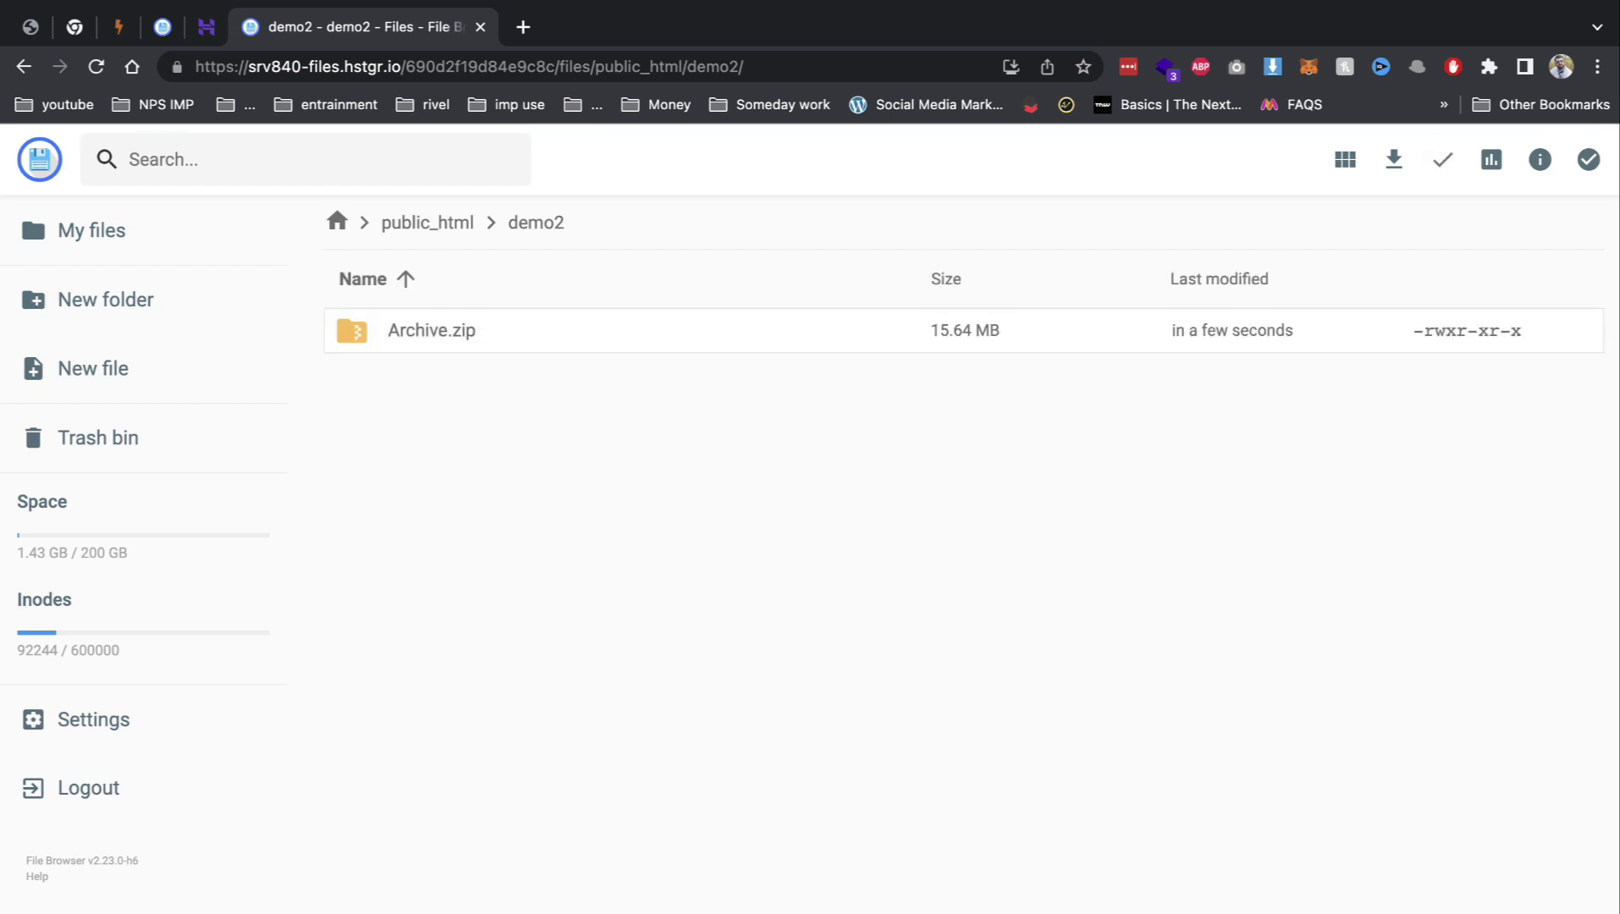
Step: Extract Archive.zip into the demo2 folder
{"action": "right_click", "coordinate": [463, 345]}
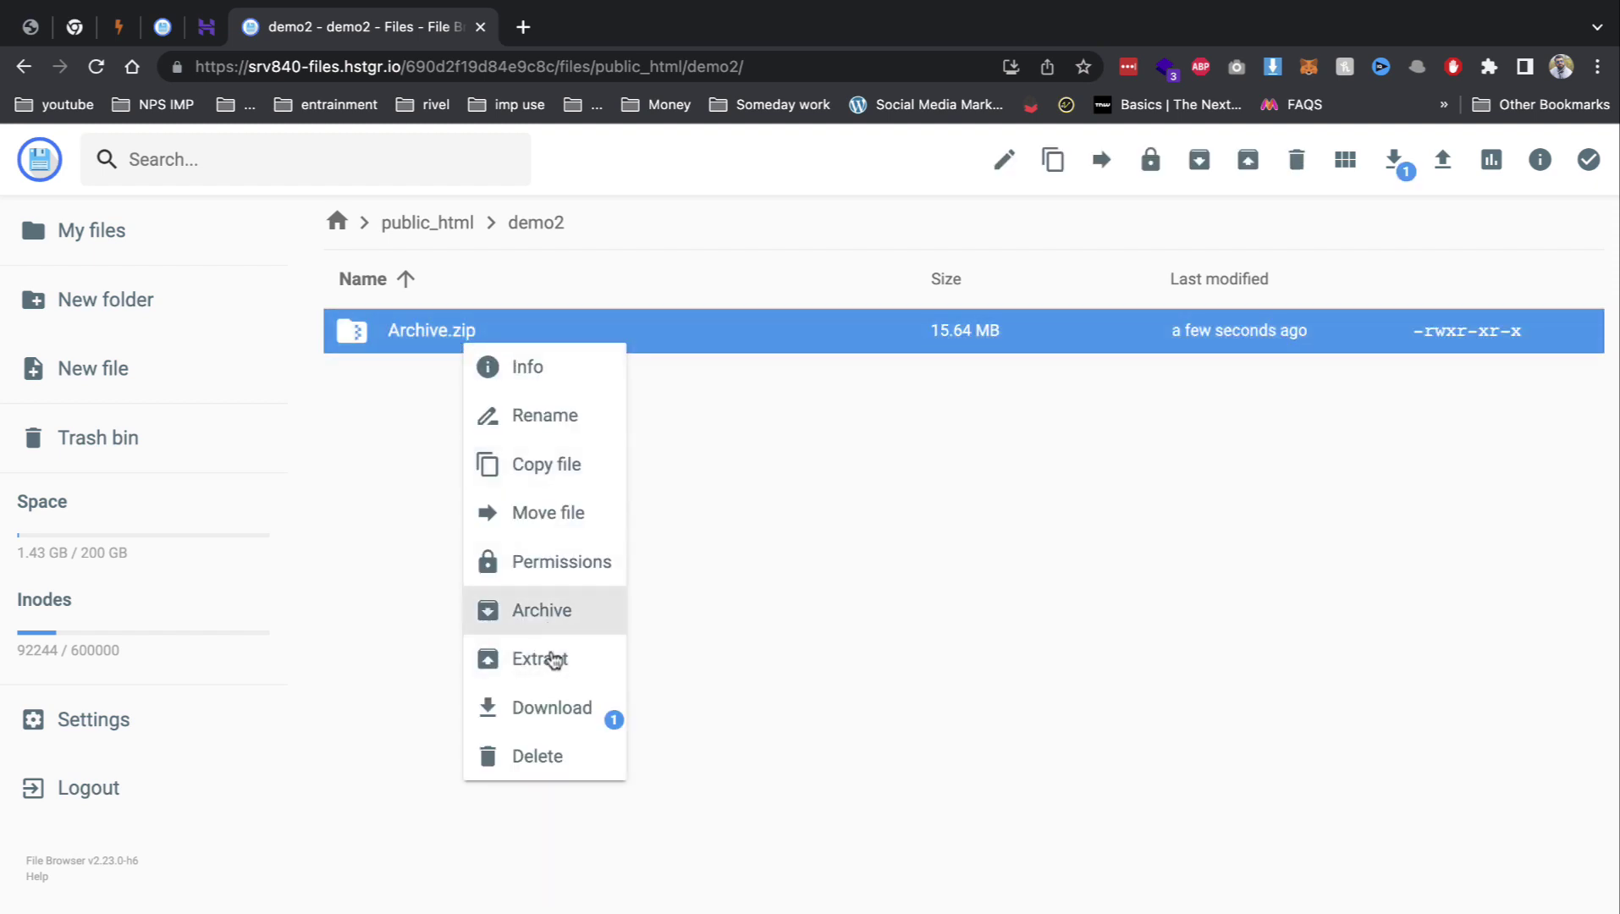
{"action": "left_click", "coordinate": [552, 660]}
{"action": "type", "text": "demo2"}
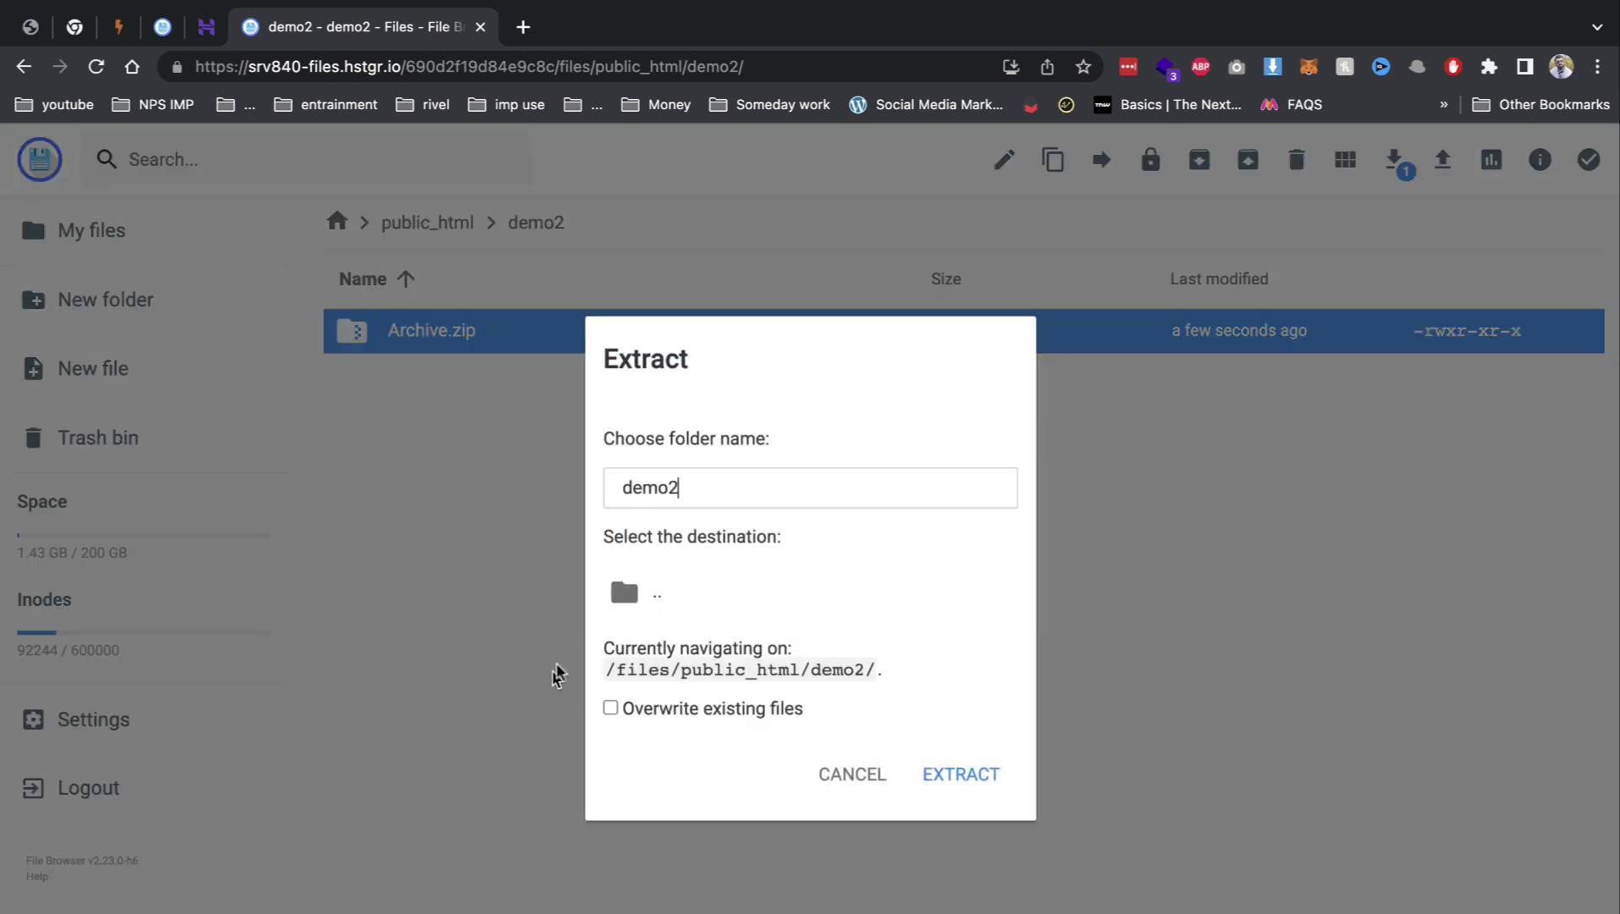
{"action": "left_click", "coordinate": [649, 609]}
{"action": "left_click", "coordinate": [960, 775]}
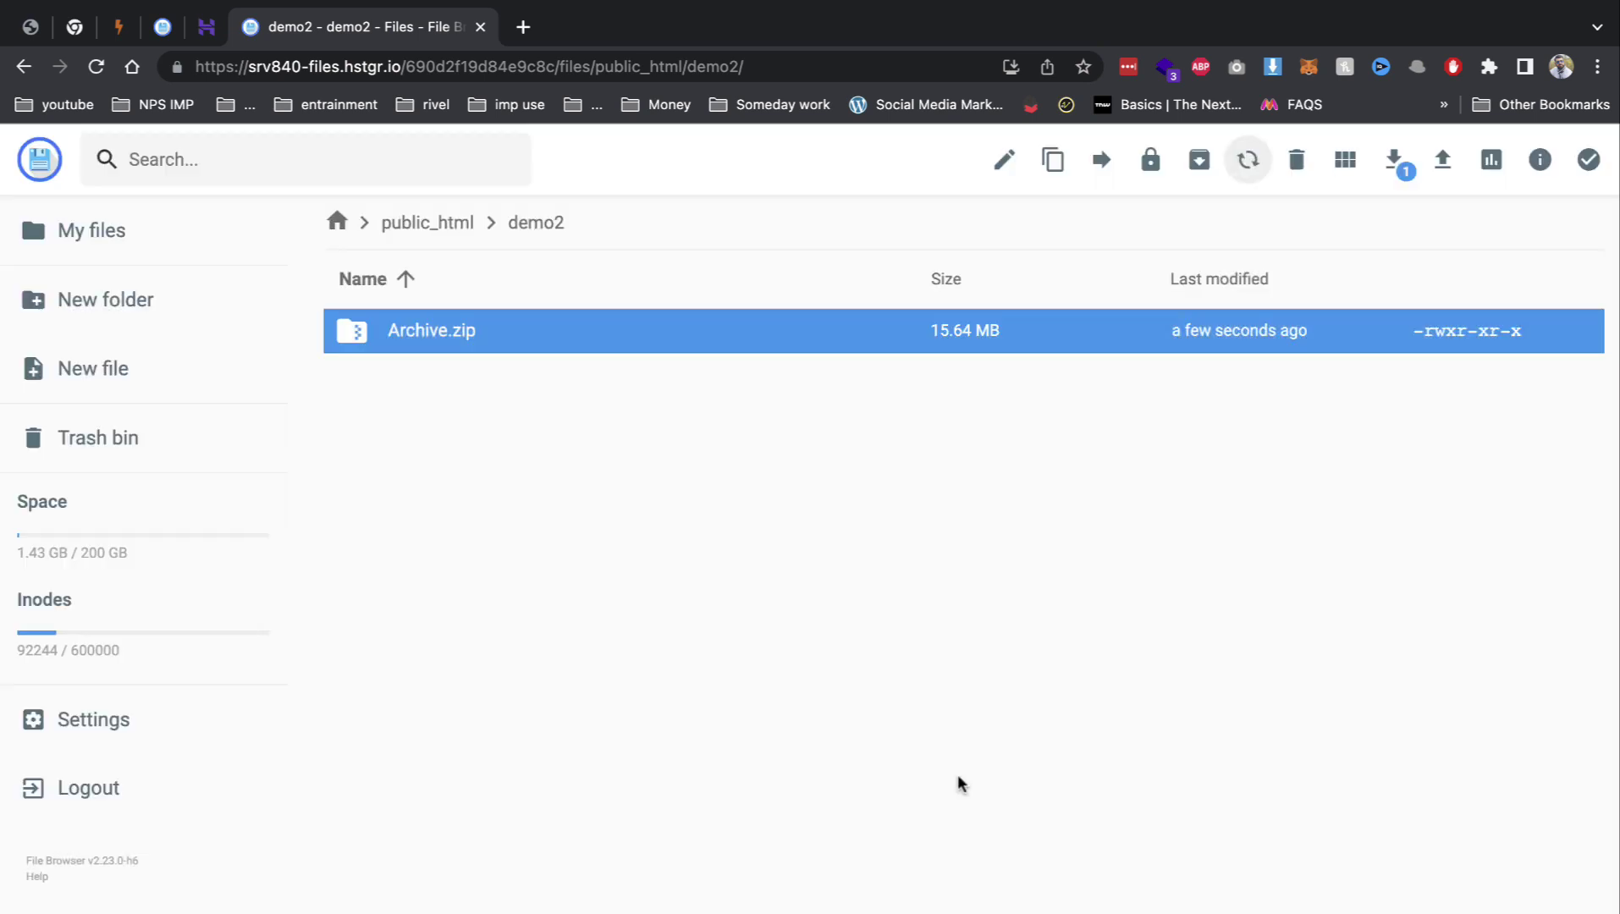
Step: Load demo2.careerpavers.com in a new tab, which shows a database access error
{"action": "left_click", "coordinate": [531, 31]}
{"action": "type", "text": "de"}
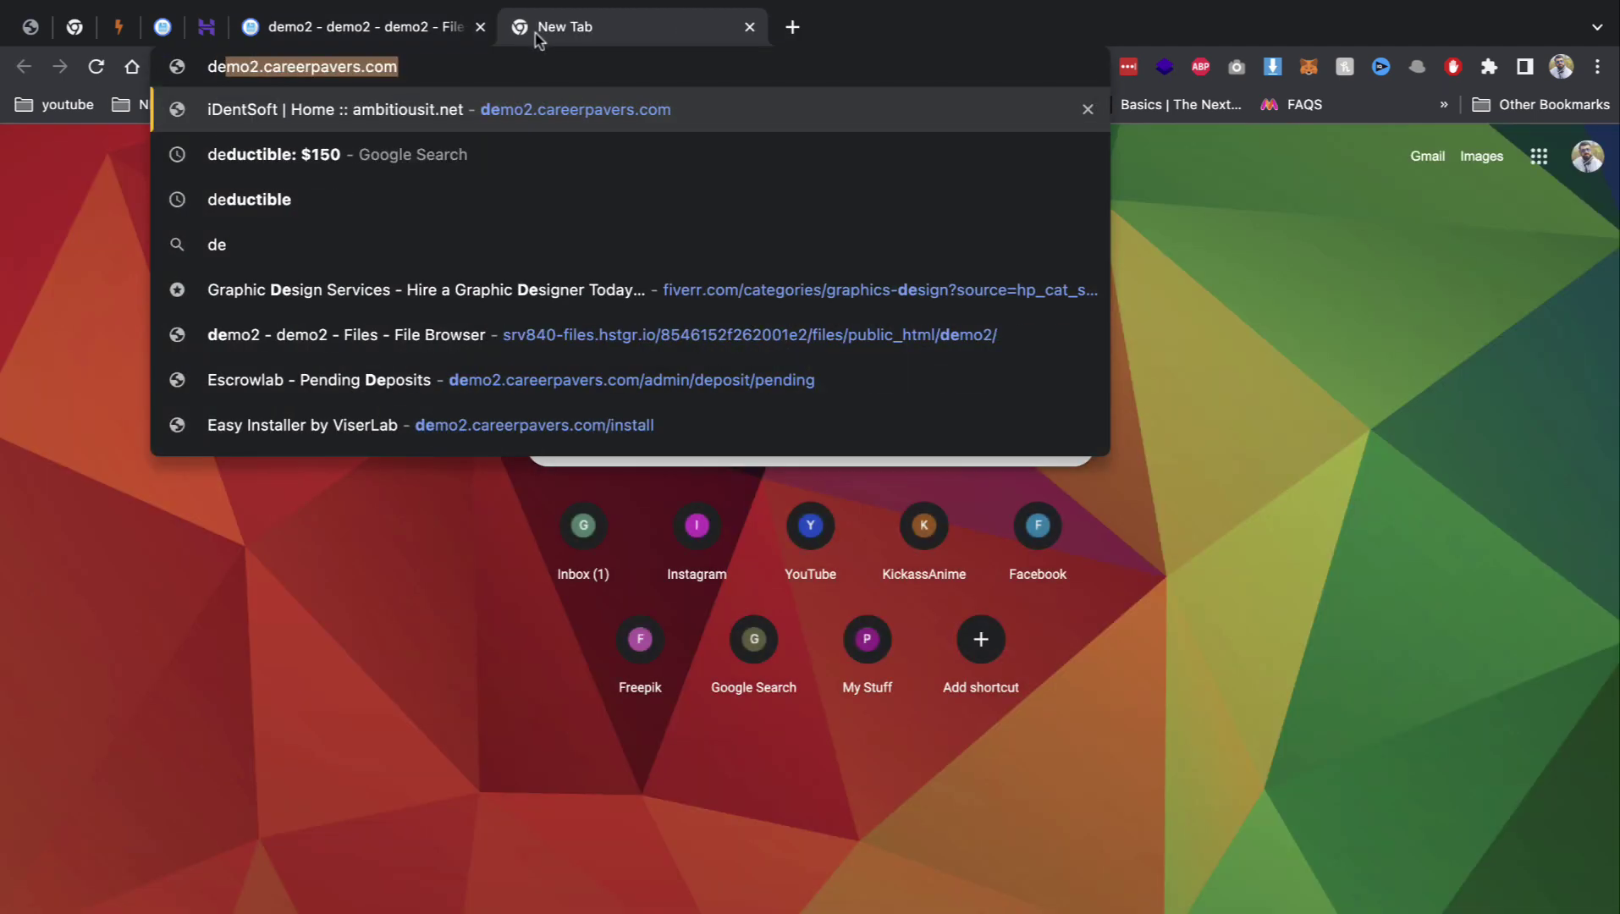
{"action": "key", "text": "Return"}
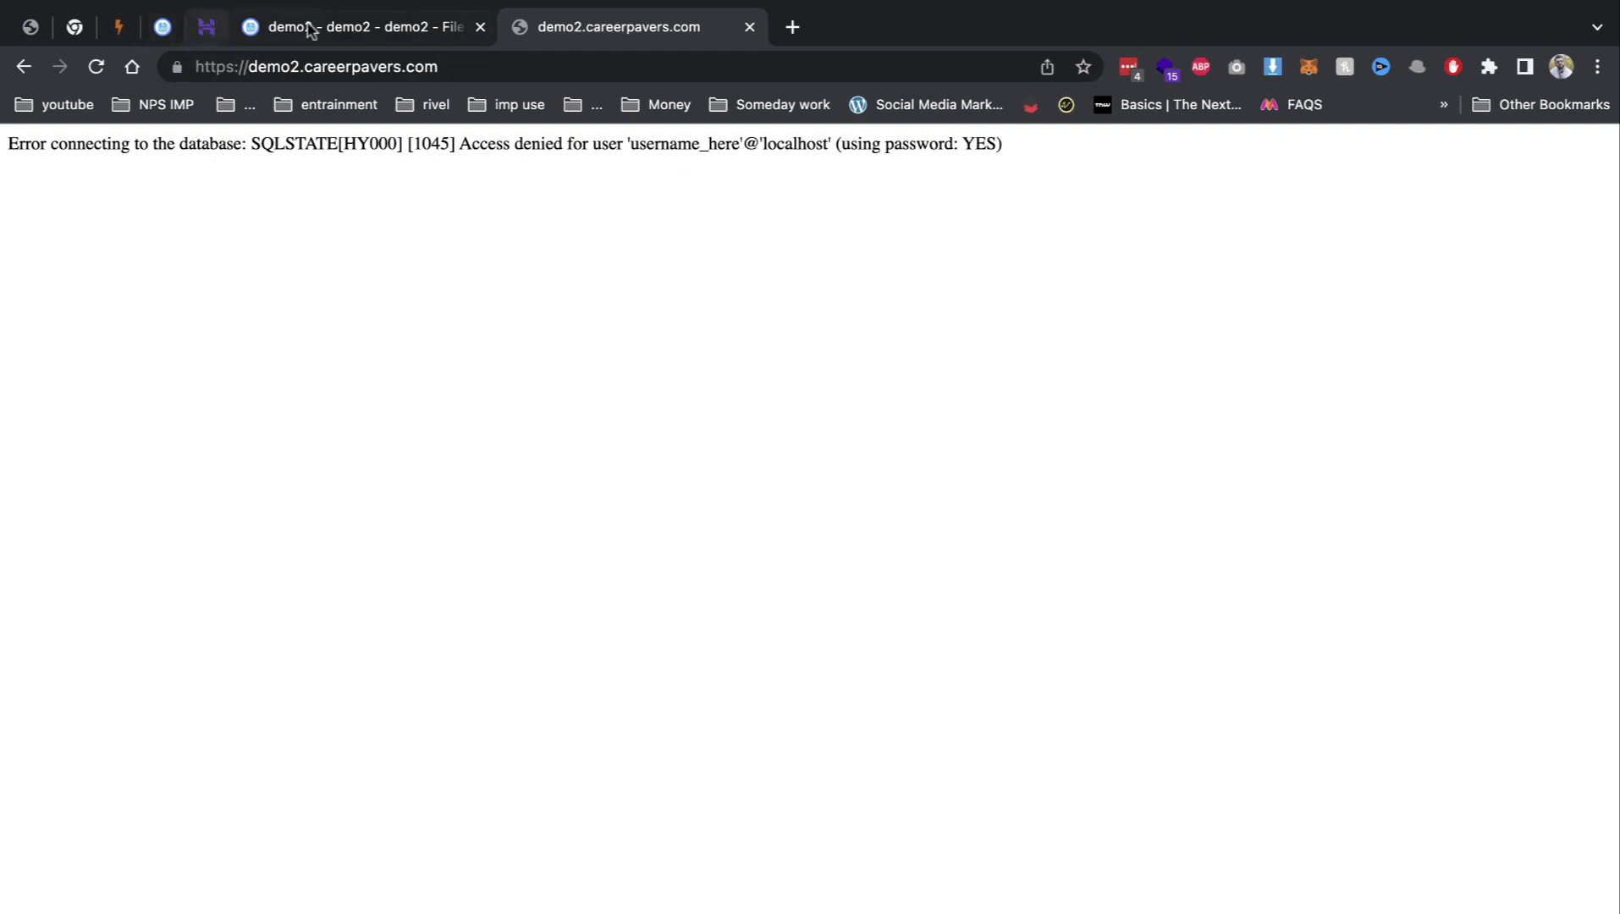
Step: Open config.php, select the username placeholder on line 9, then return to the hPanel dashboard
{"action": "left_click", "coordinate": [279, 30]}
{"action": "scroll", "coordinate": [474, 694], "scroll_direction": "down", "scroll_amount": 10}
{"action": "double_click", "coordinate": [466, 677]}
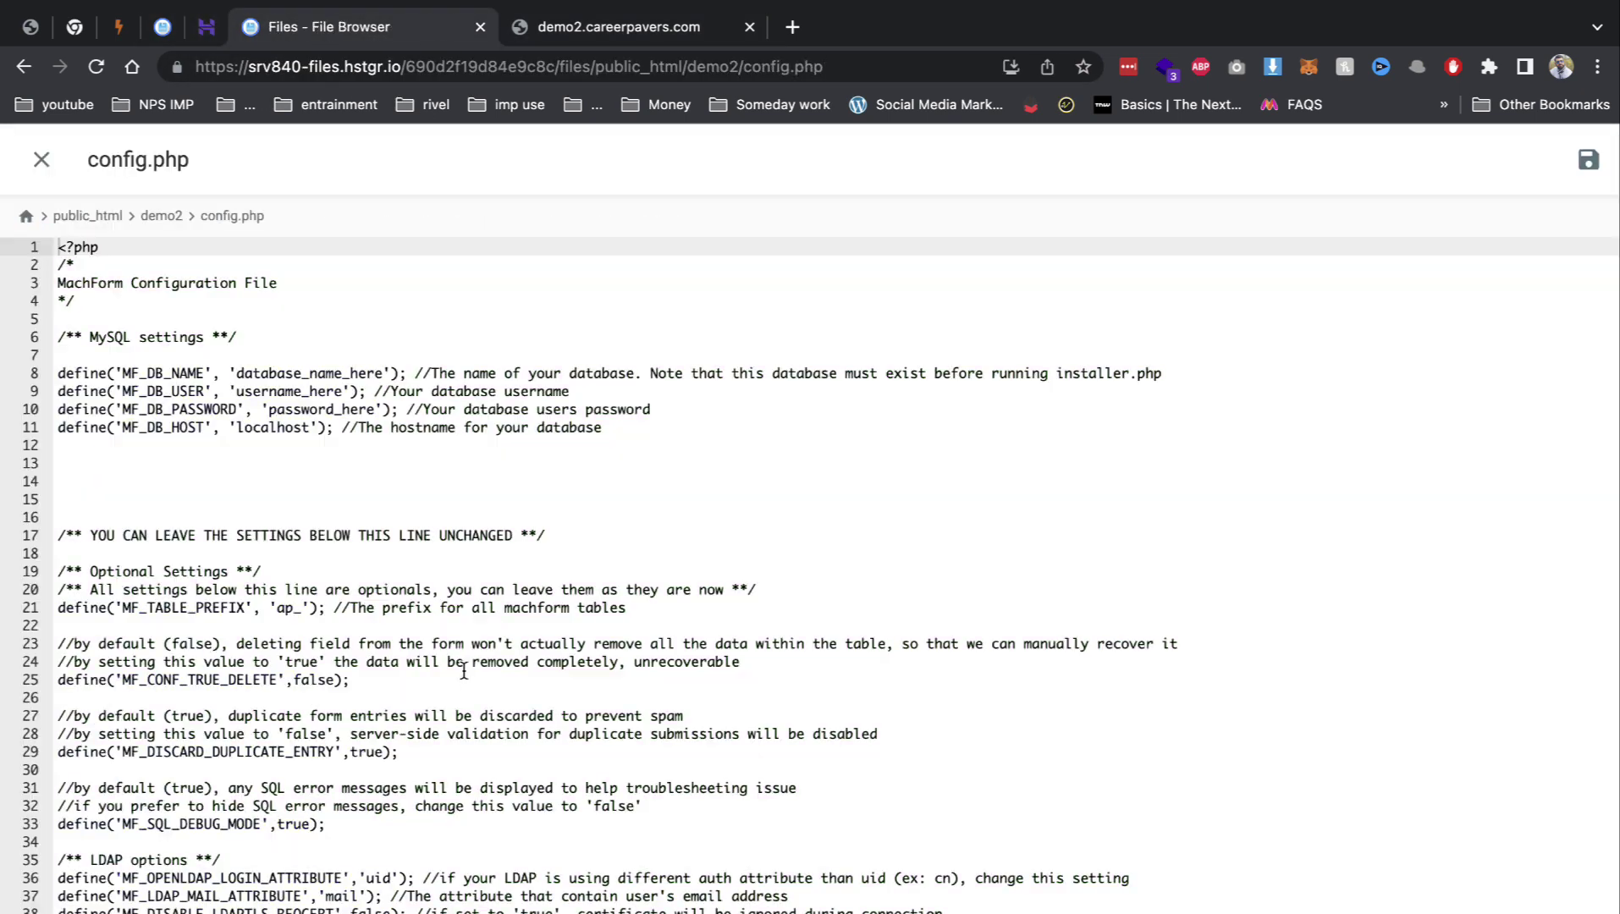
{"action": "left_click", "coordinate": [214, 391]}
{"action": "left_click_drag", "start_coordinate": [213, 392], "coordinate": [348, 392]}
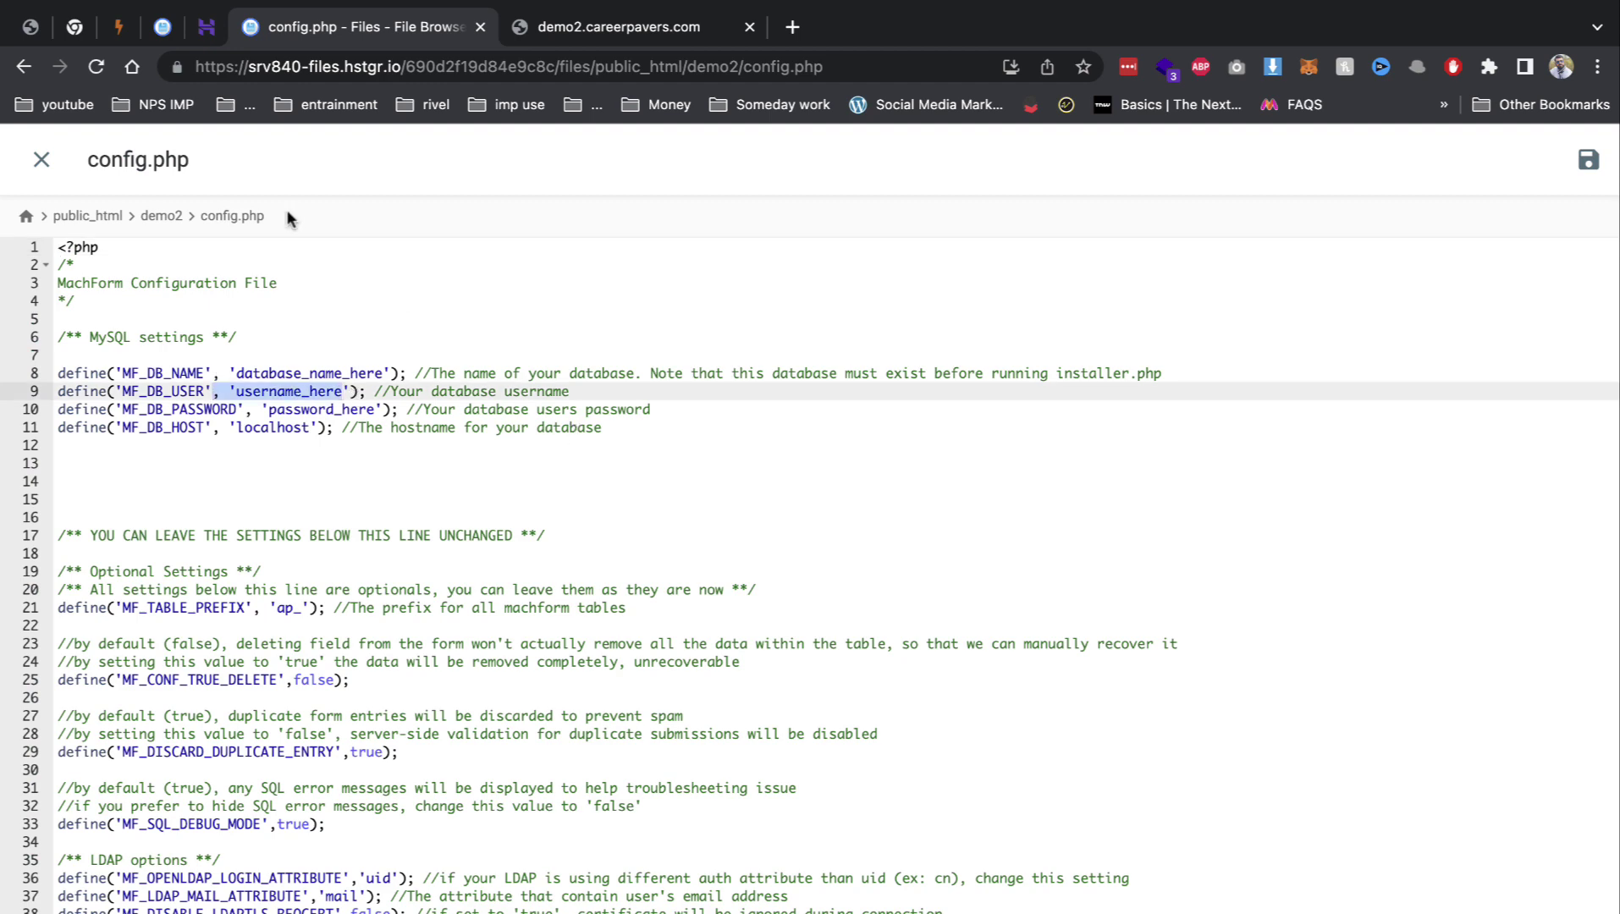
{"action": "left_click", "coordinate": [206, 26]}
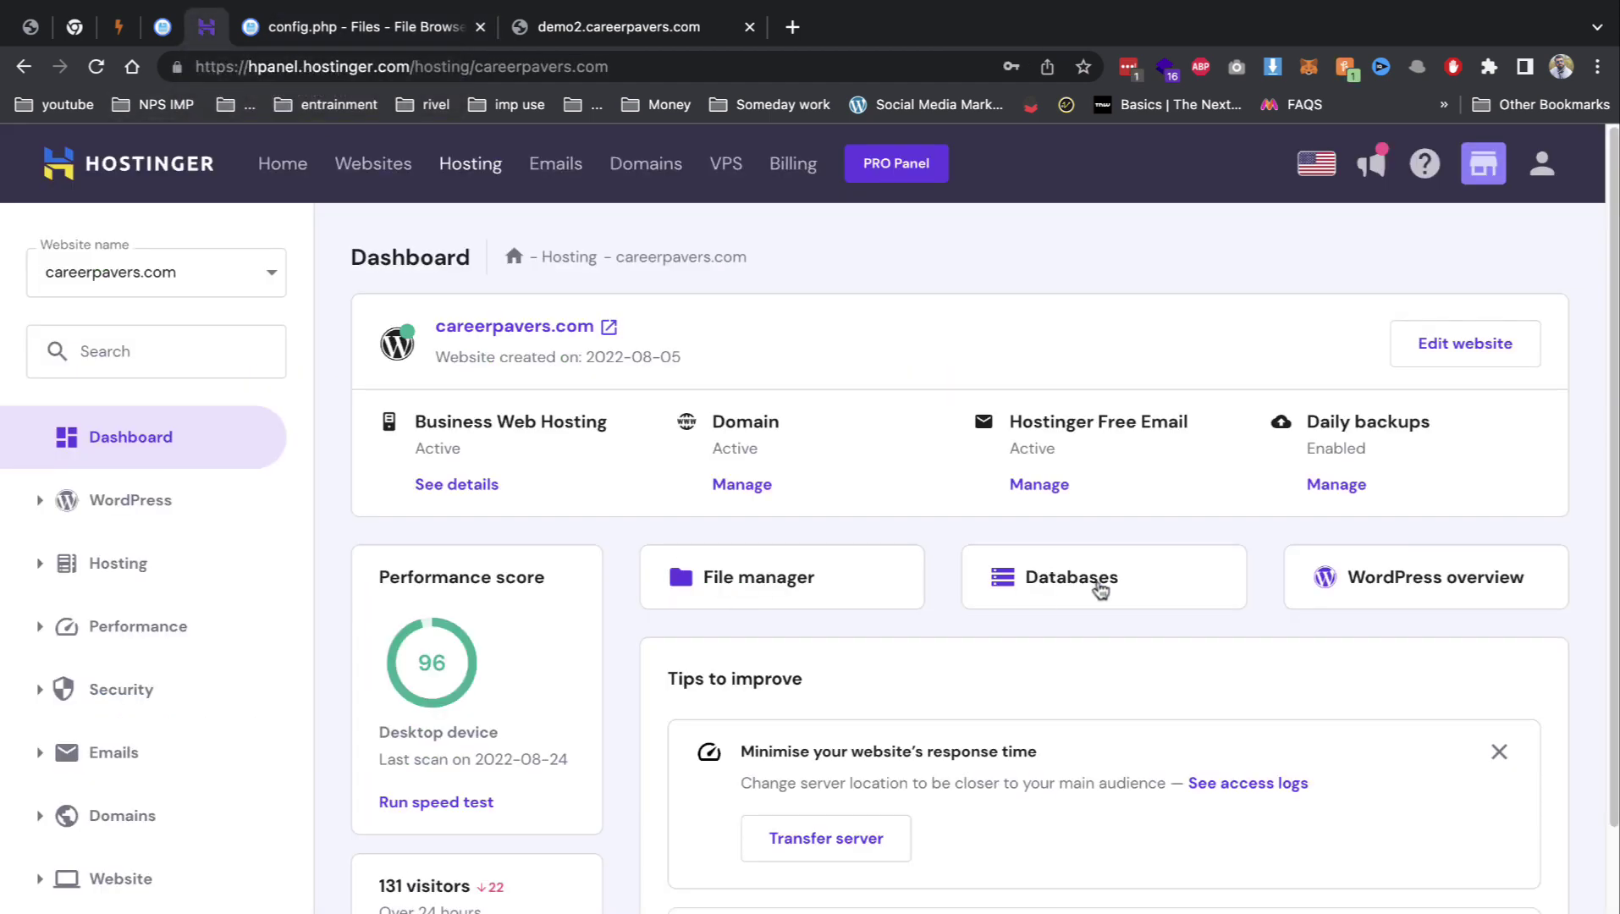
{"action": "left_click", "coordinate": [1100, 590]}
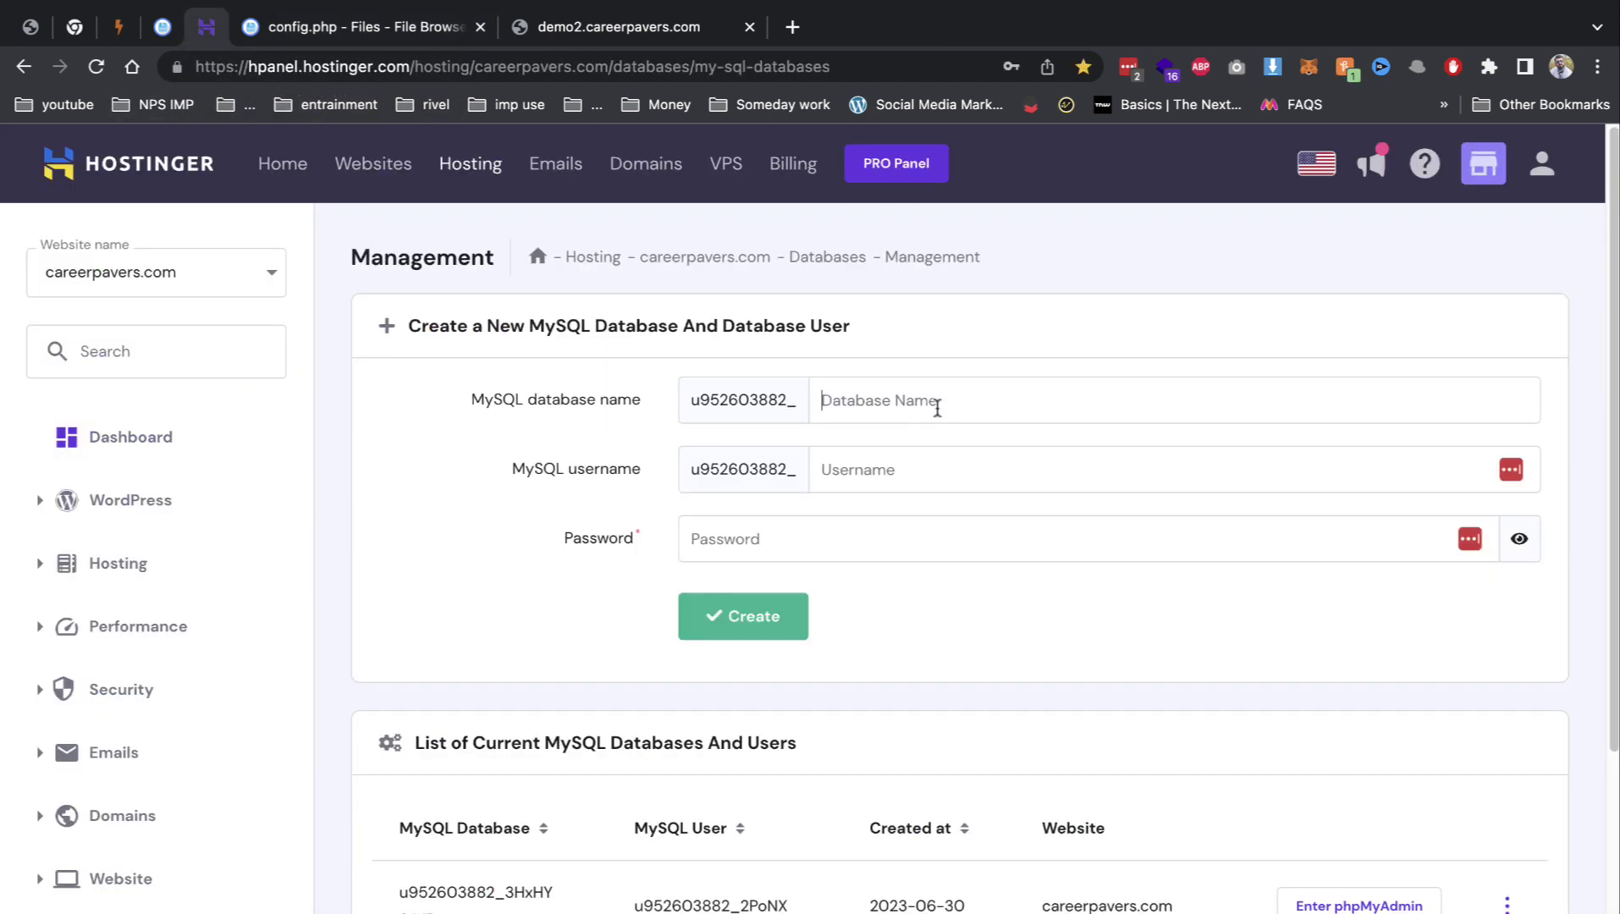
{"action": "type", "text": "demdem"}
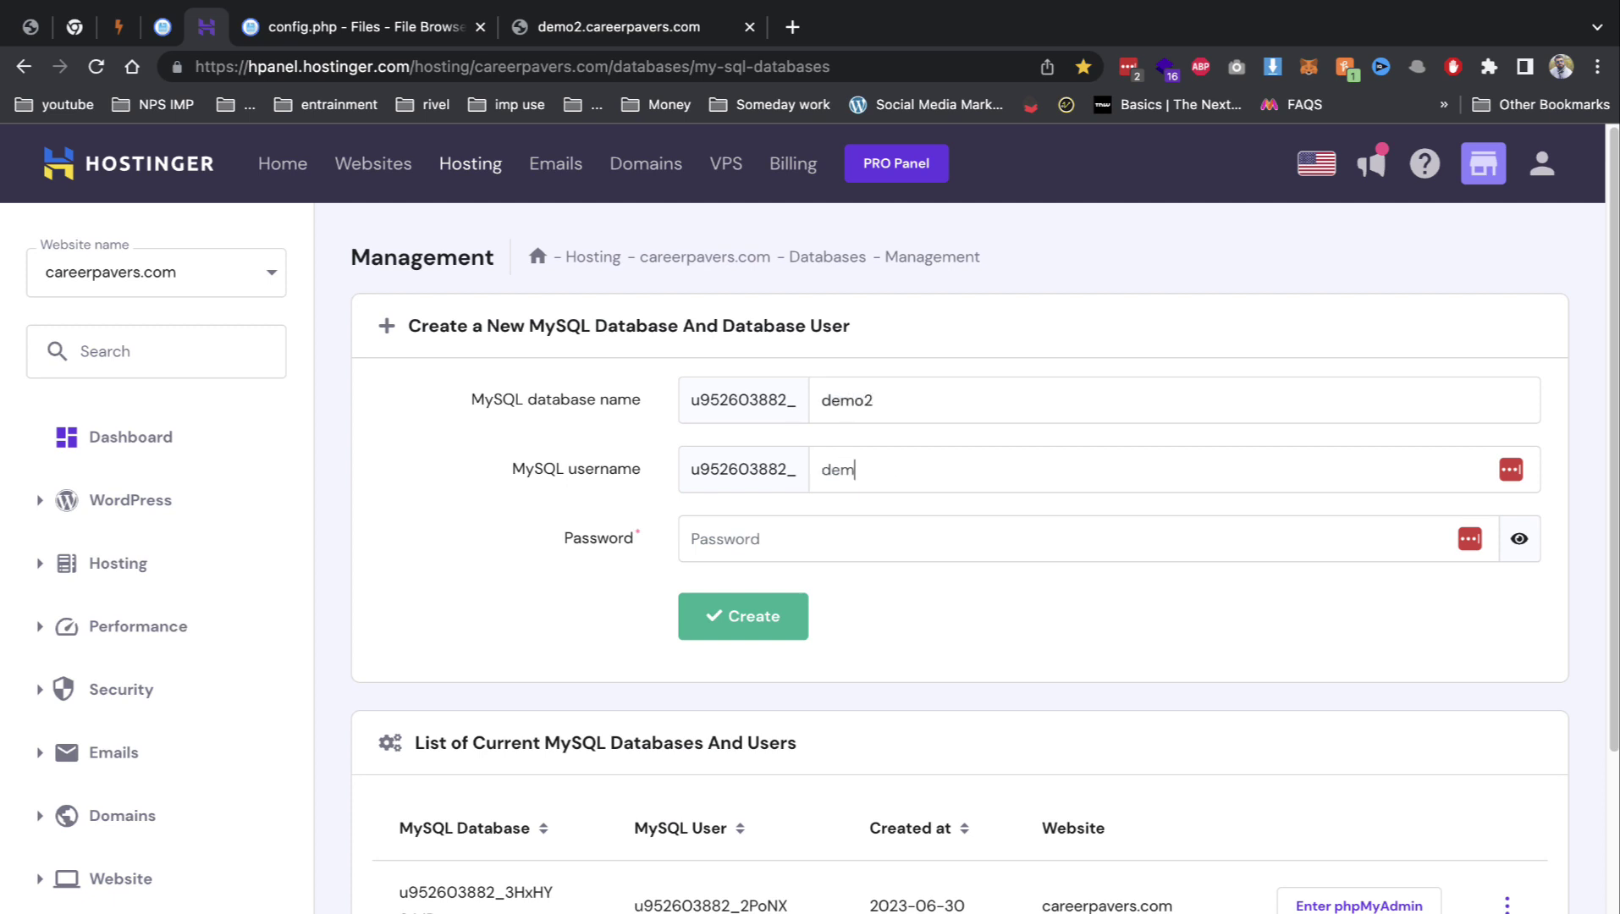
{"action": "key", "text": "Tab"}
{"action": "type", "text": "d"}
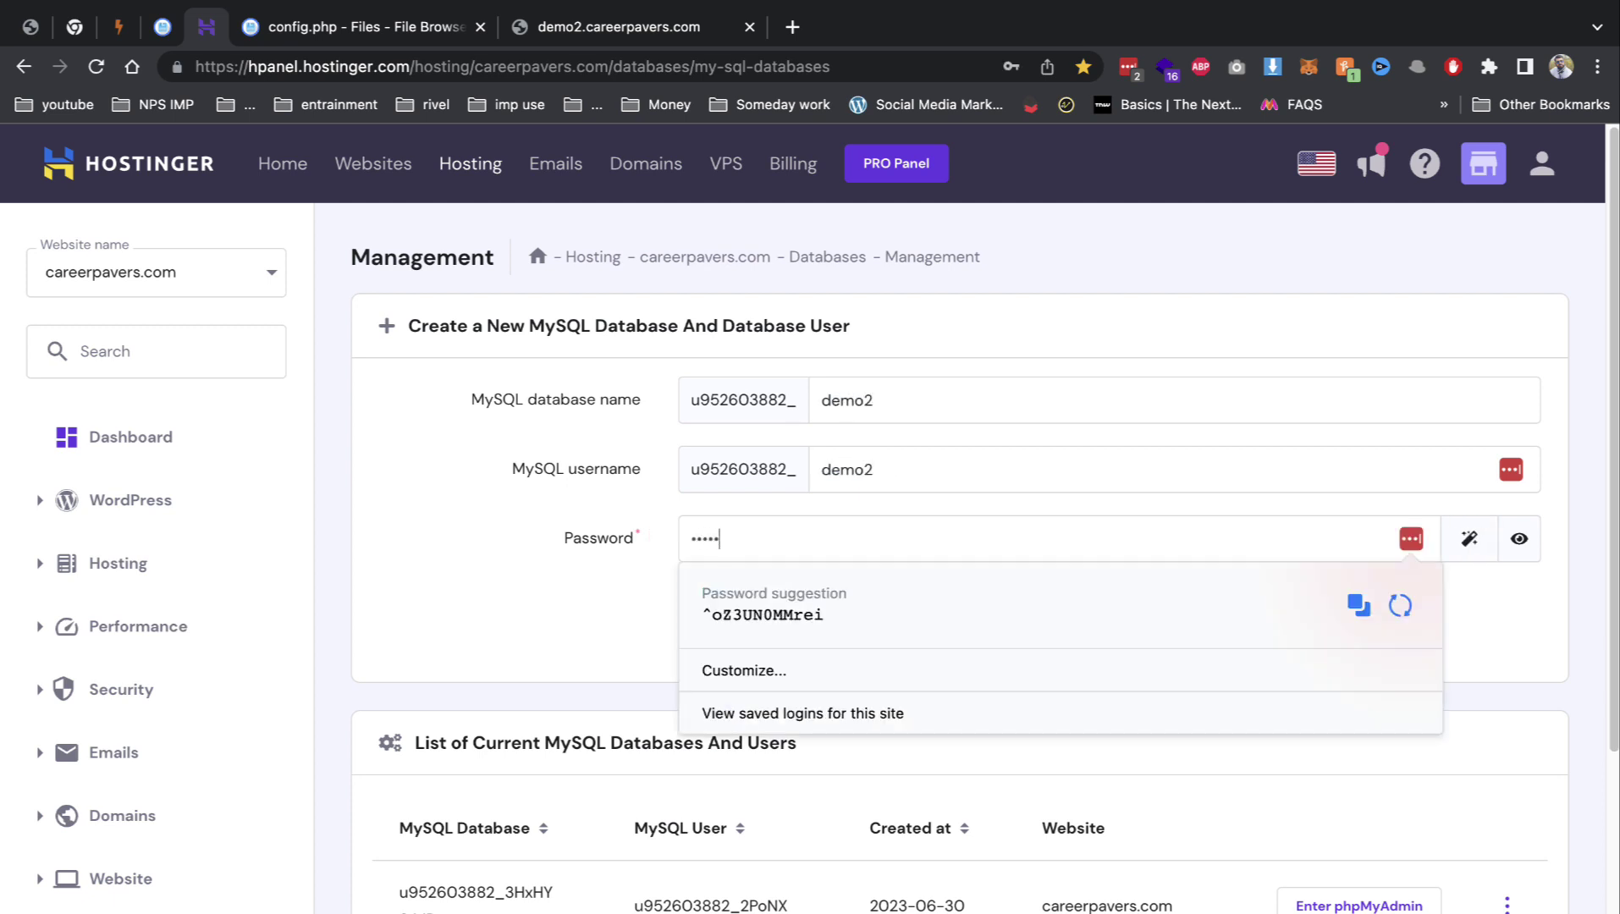
{"action": "key", "text": "Return"}
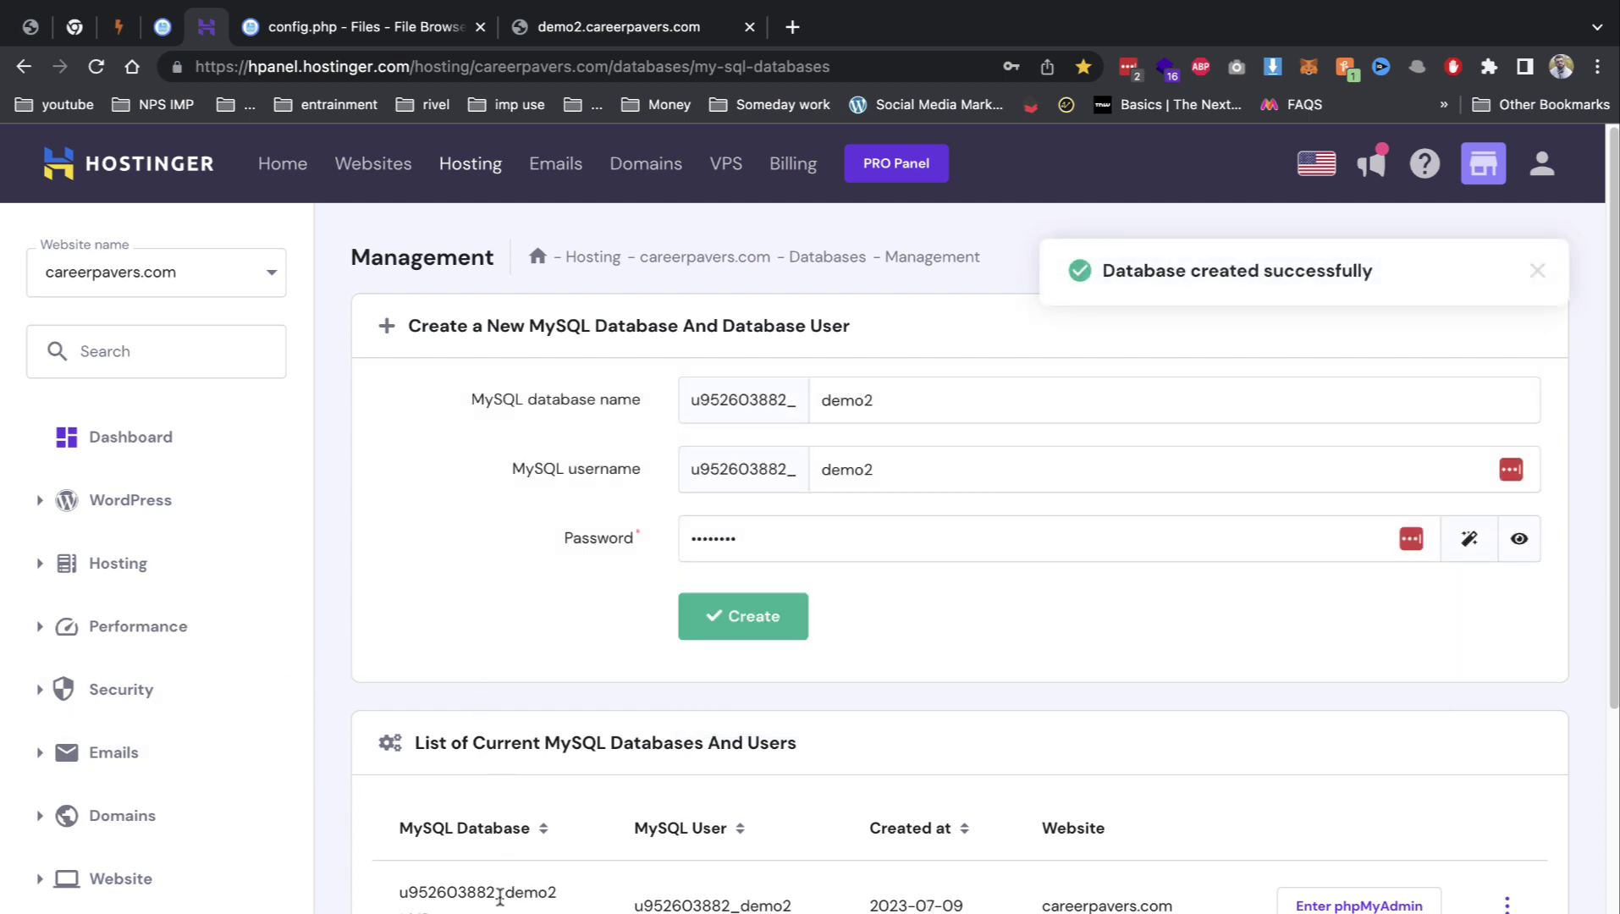
{"action": "double_click", "coordinate": [496, 892]}
{"action": "key", "text": "ctrl+c"}
Step: Paste the new database name into config.php, enter the database password, then return to the demo2 site
{"action": "left_click", "coordinate": [440, 27]}
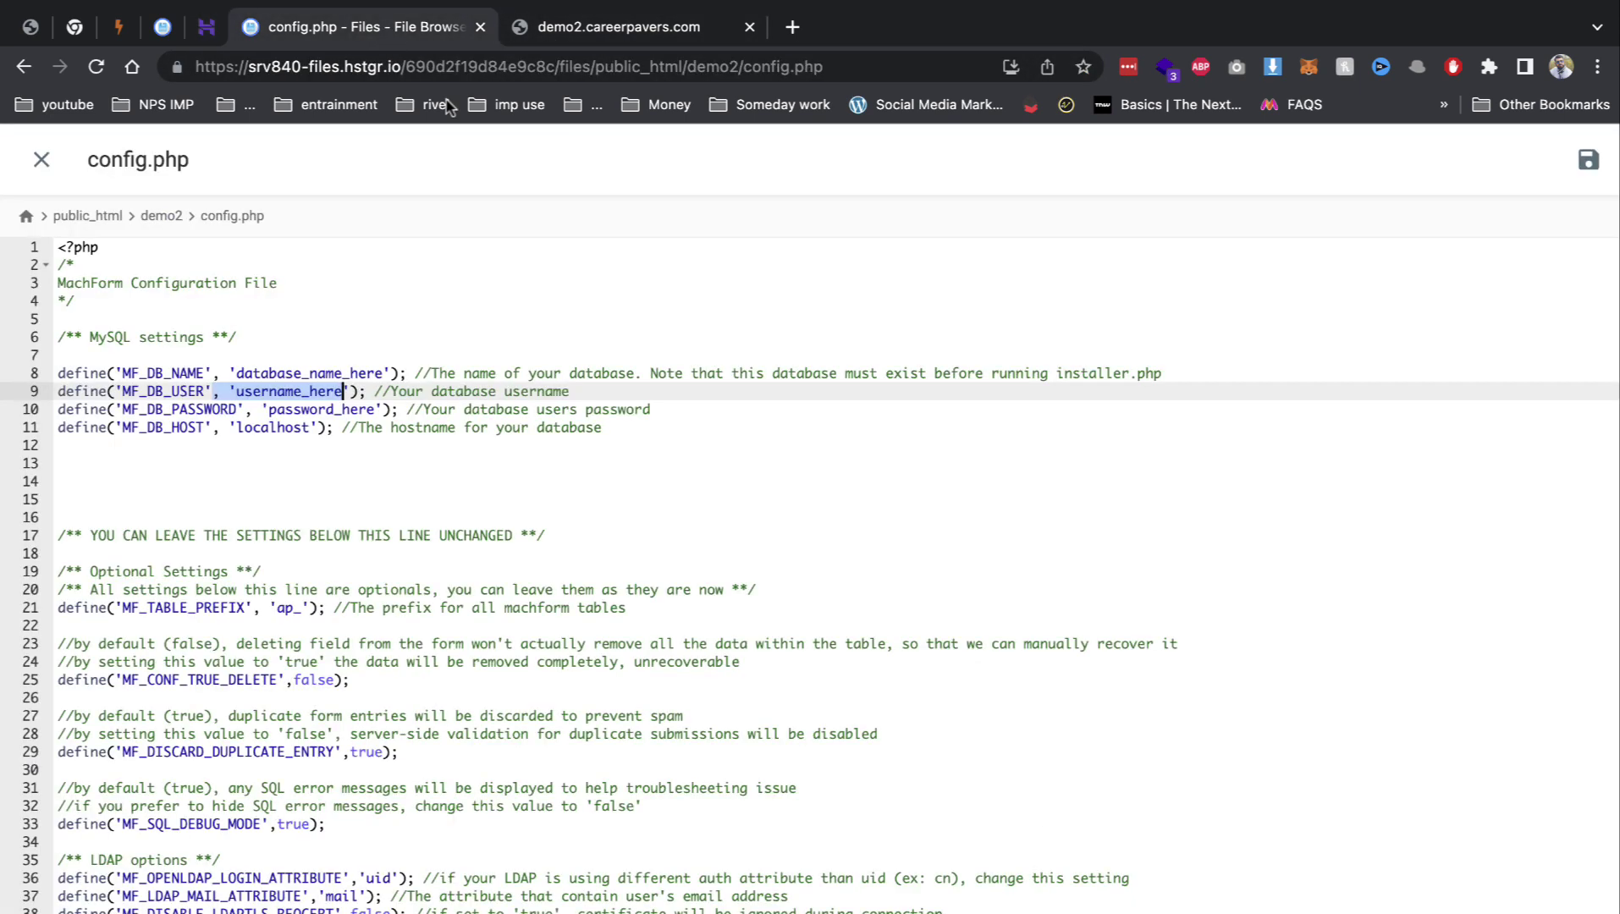
{"action": "left_click_drag", "start_coordinate": [381, 372], "coordinate": [269, 408]}
{"action": "key", "text": "ctrl+v"}
{"action": "key", "text": "ctrl+v"}
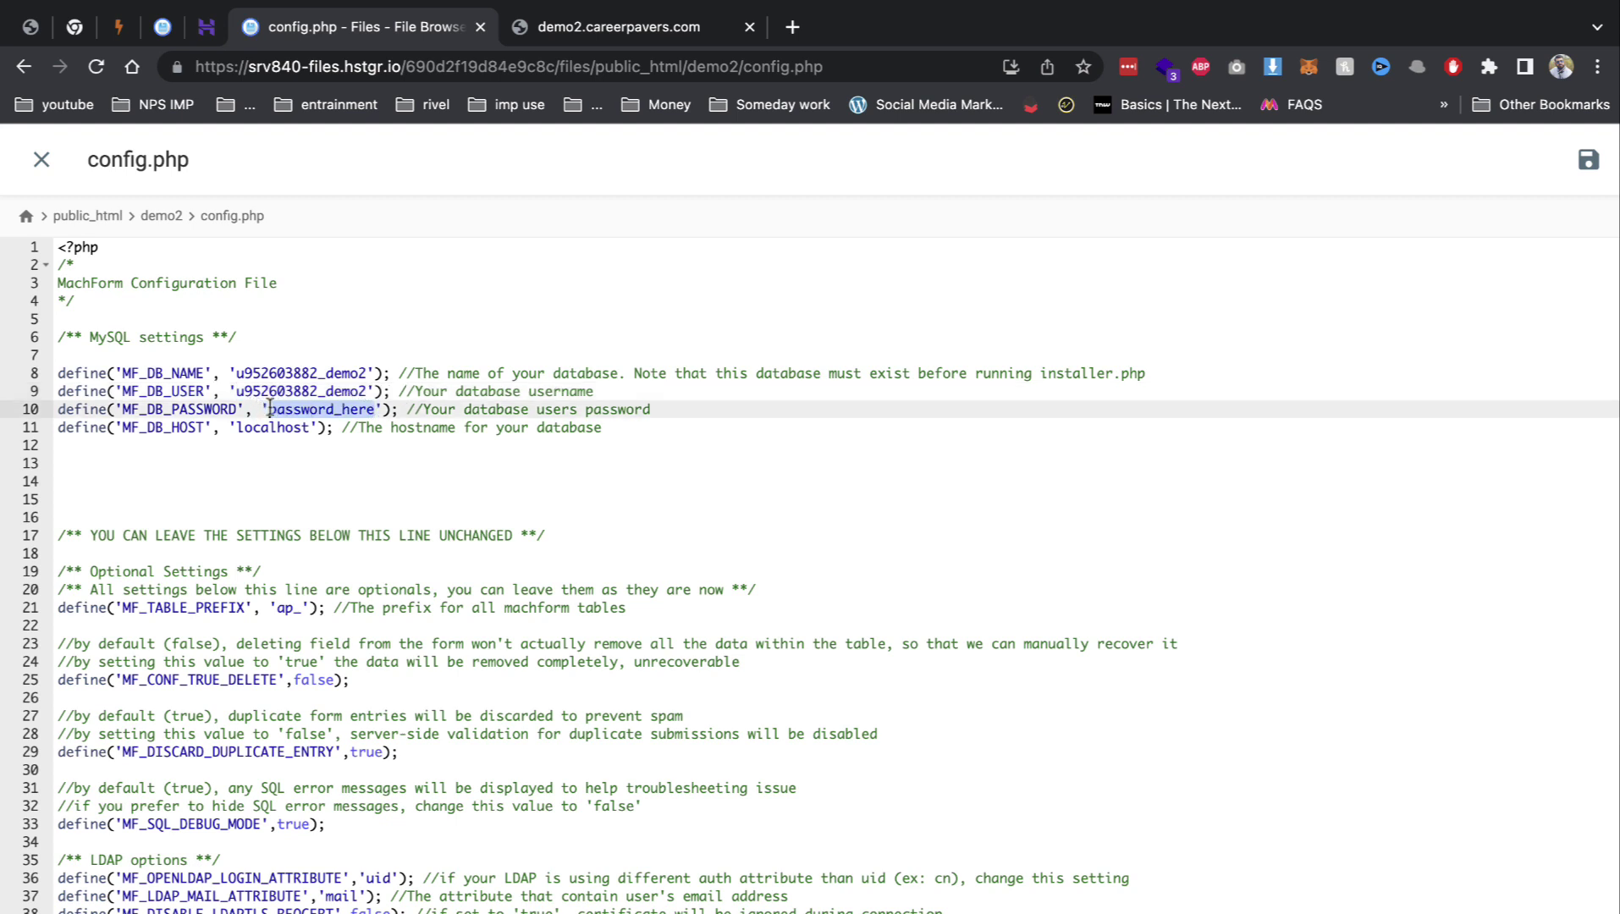
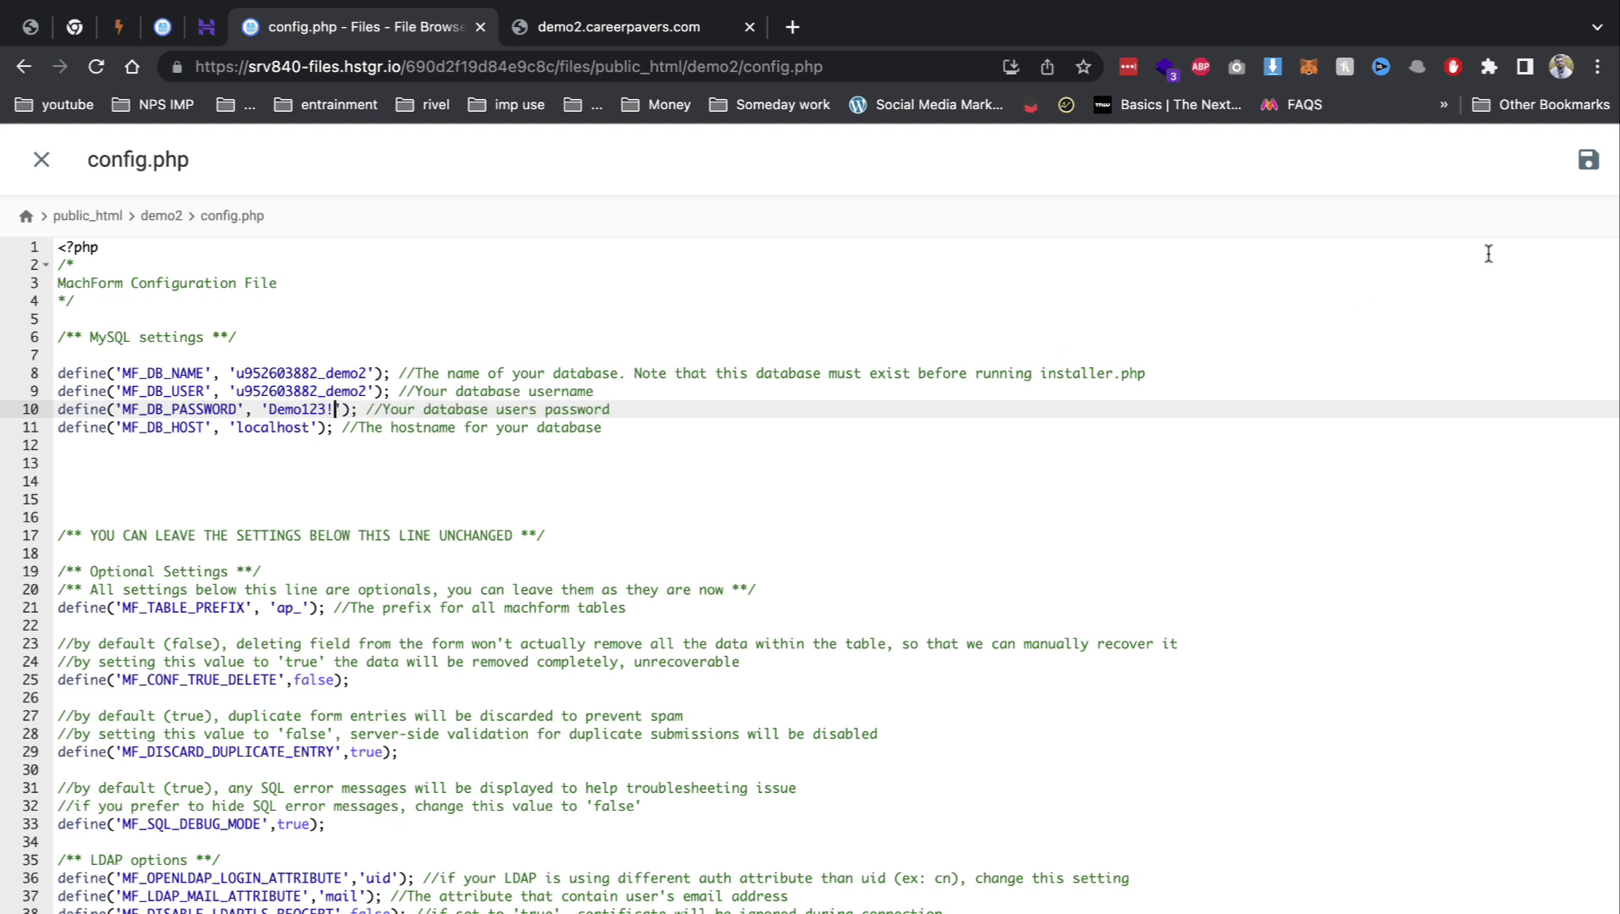
{"action": "left_click", "coordinate": [649, 24]}
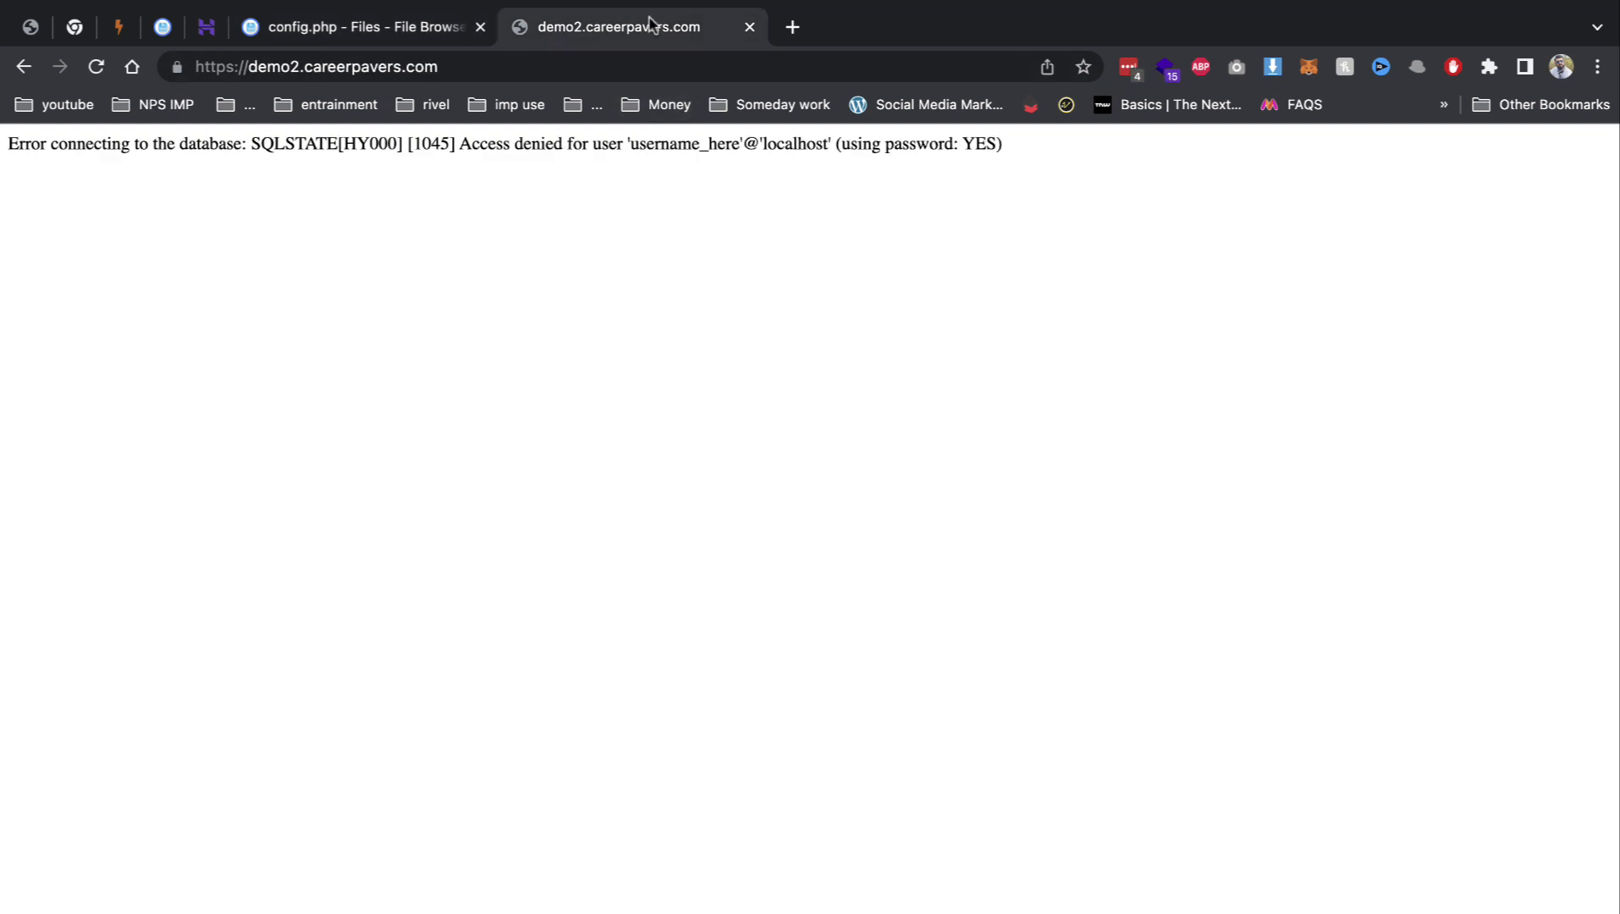
Step: Reload the site, enter the admin e-mail address to install MachForm, and log in to its admin panel
{"action": "left_click", "coordinate": [96, 66]}
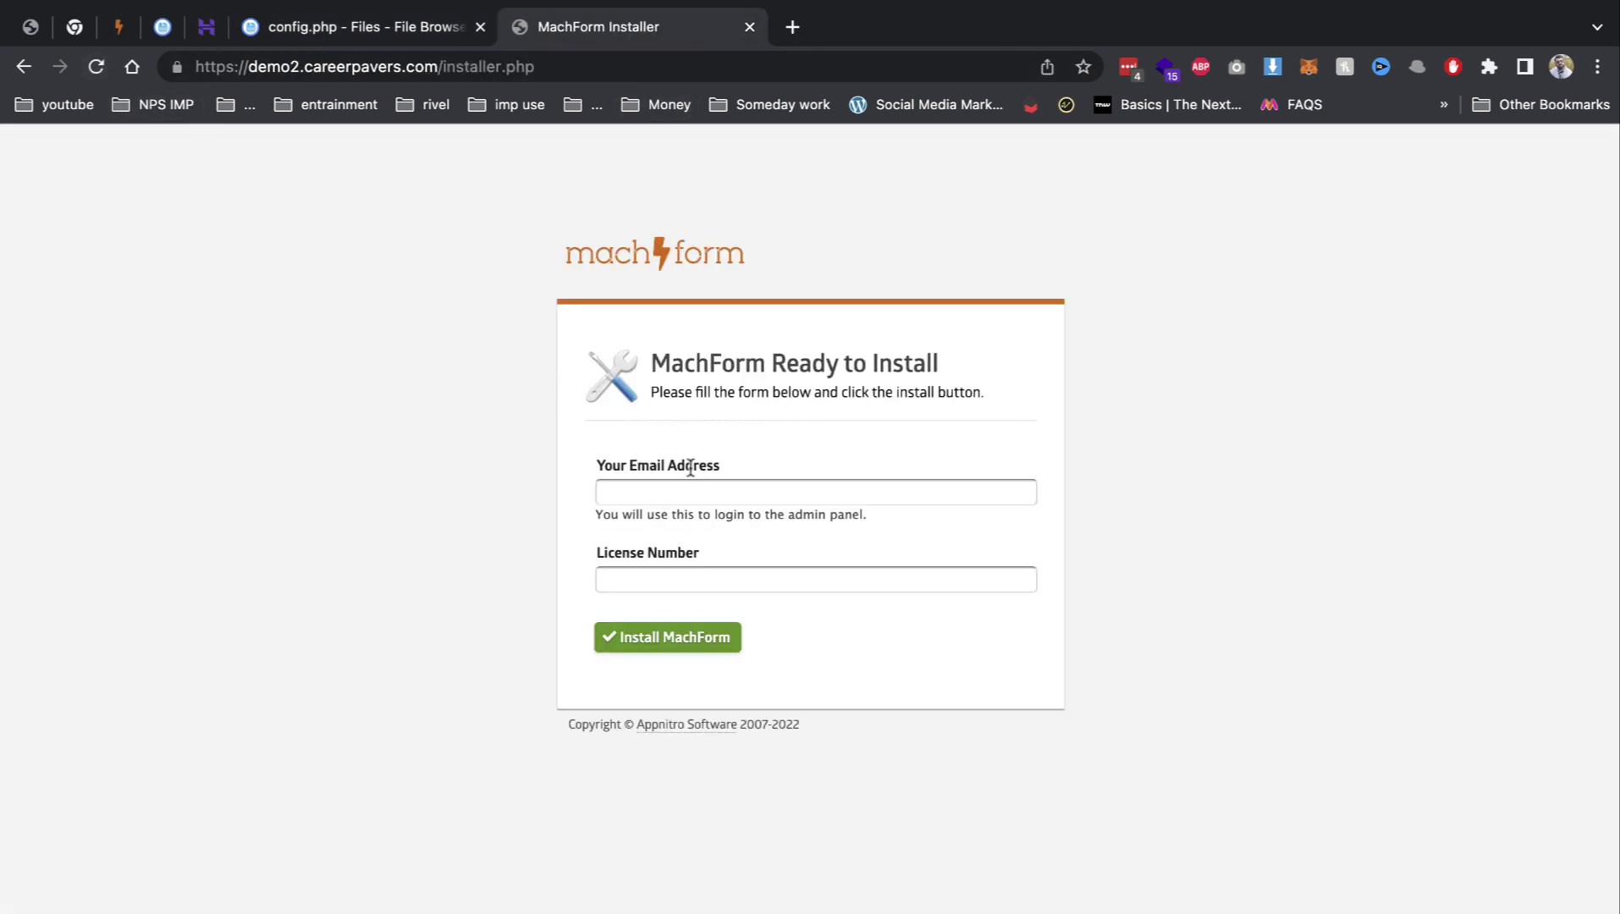
{"action": "left_click", "coordinate": [926, 497]}
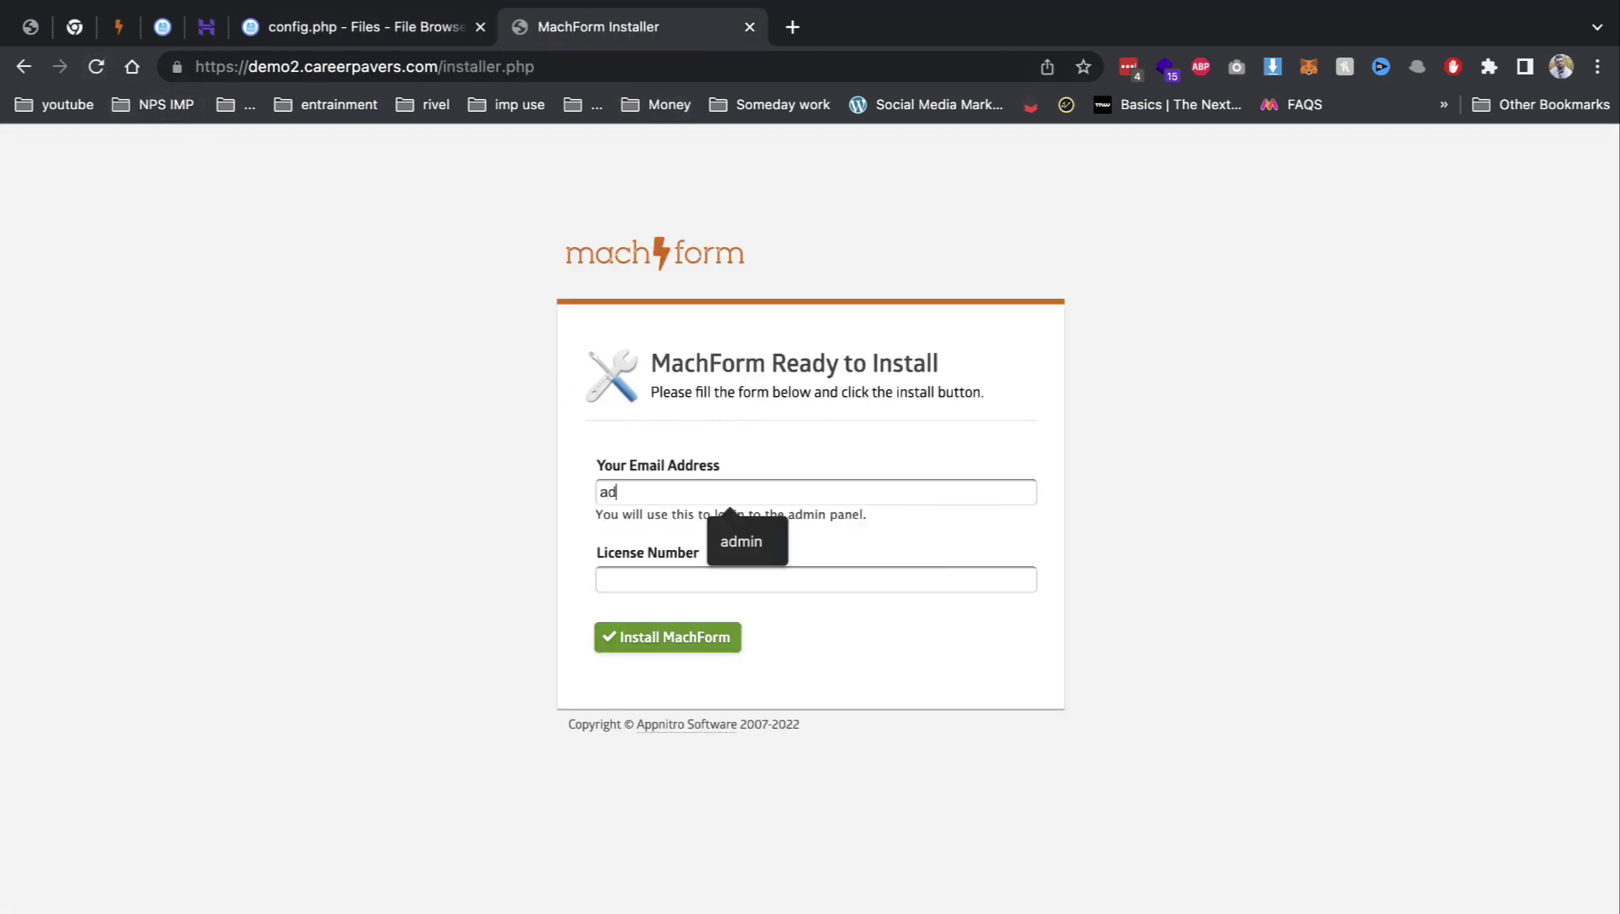
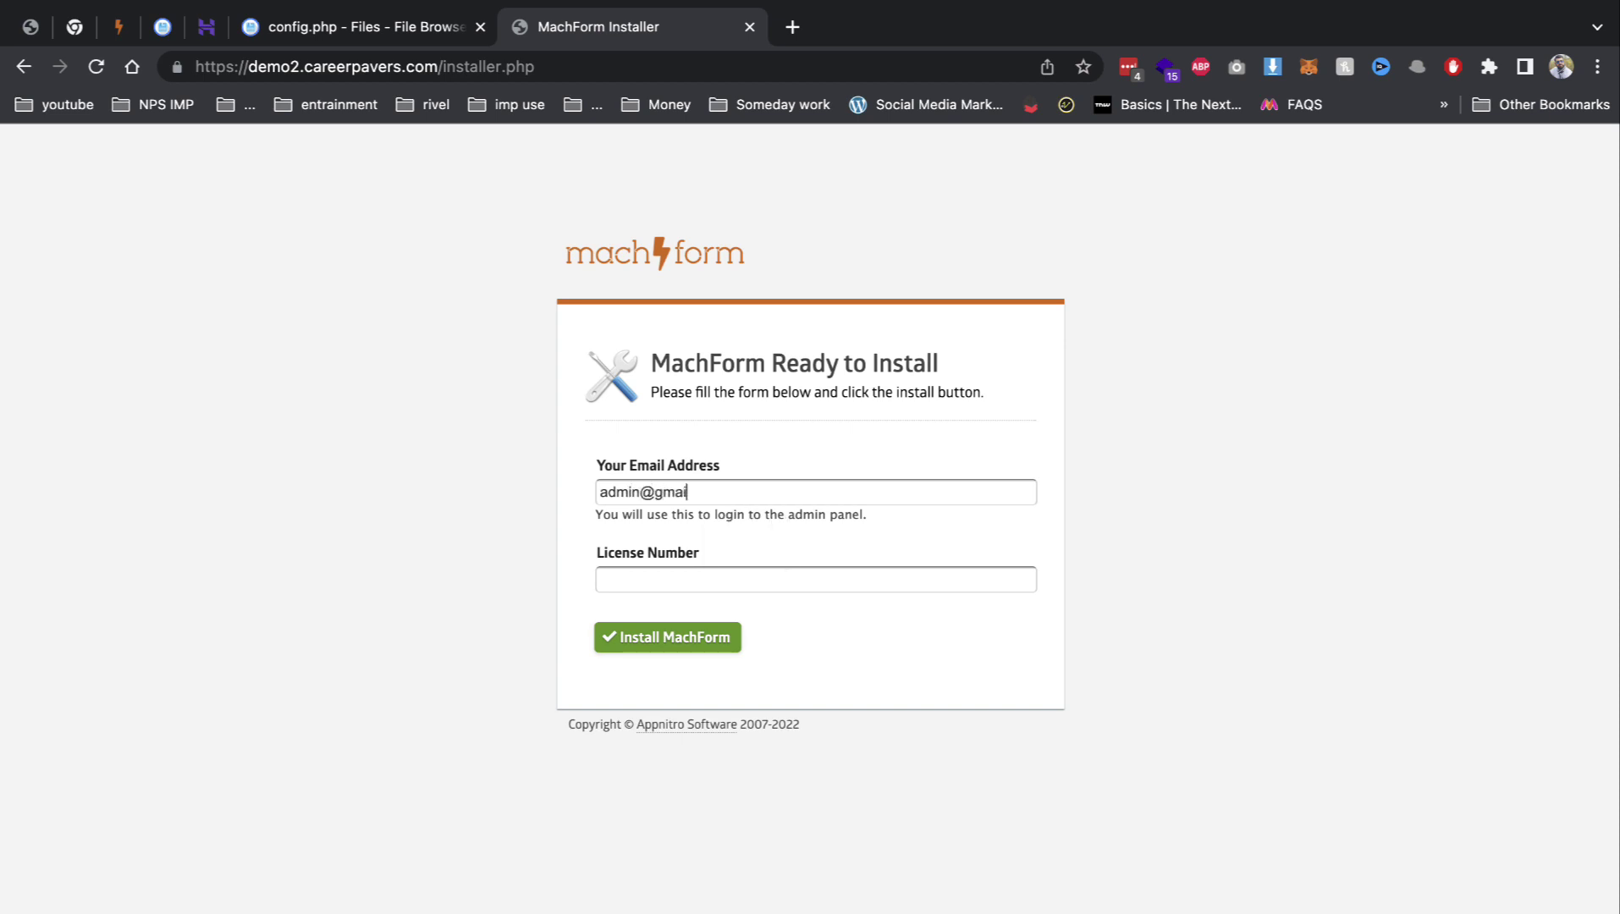
{"action": "key", "text": "Return"}
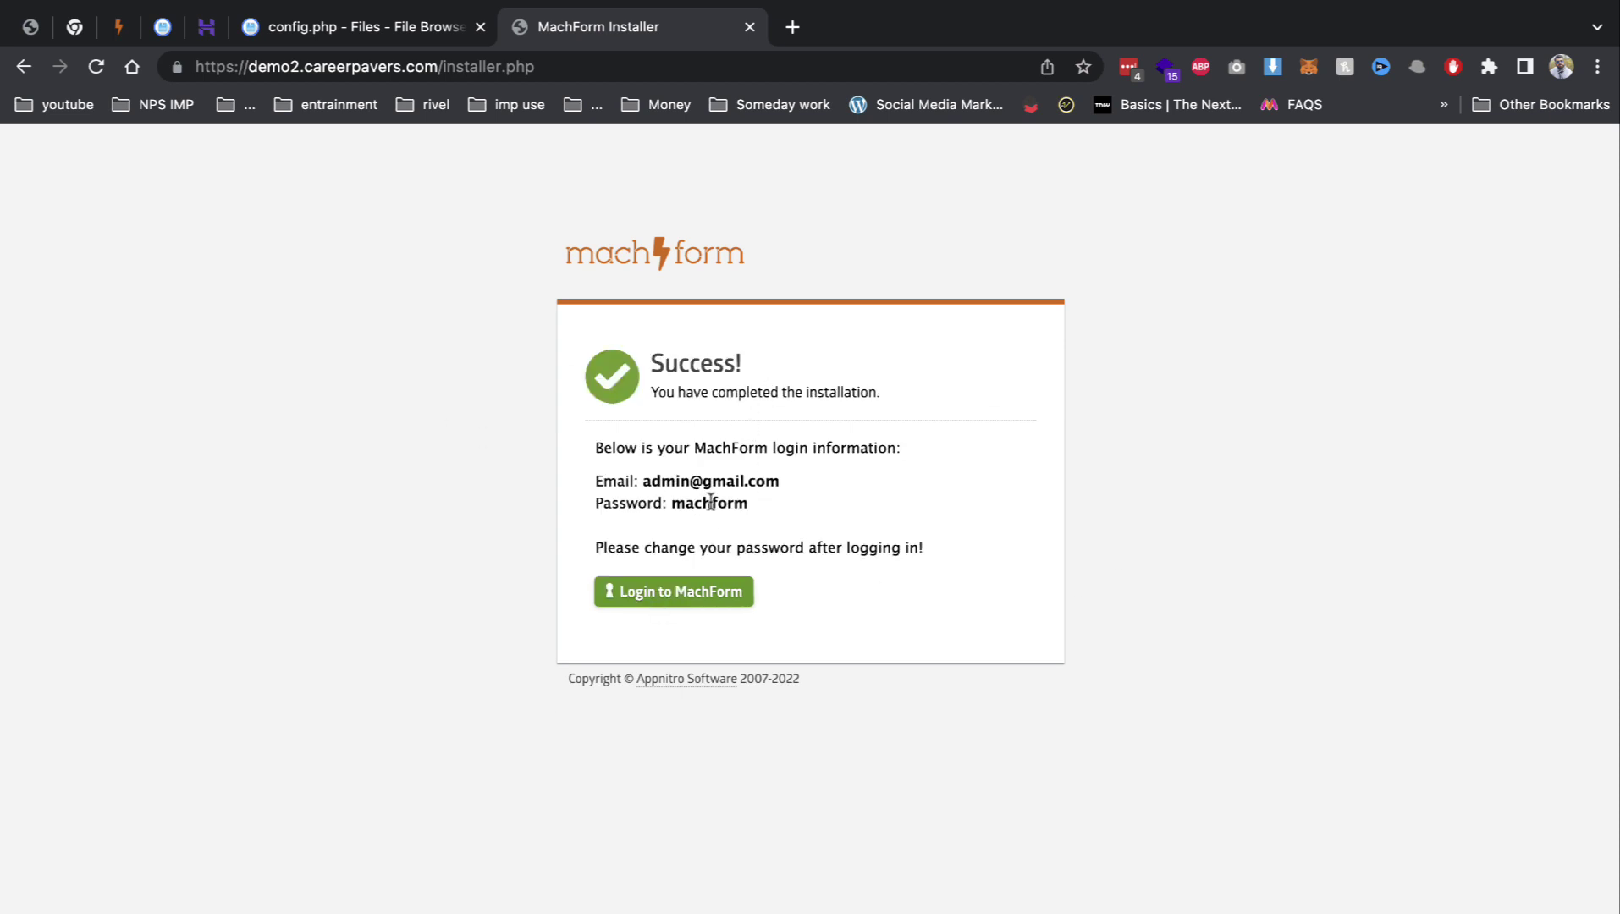
{"action": "double_click", "coordinate": [710, 503]}
{"action": "left_click", "coordinate": [673, 595]}
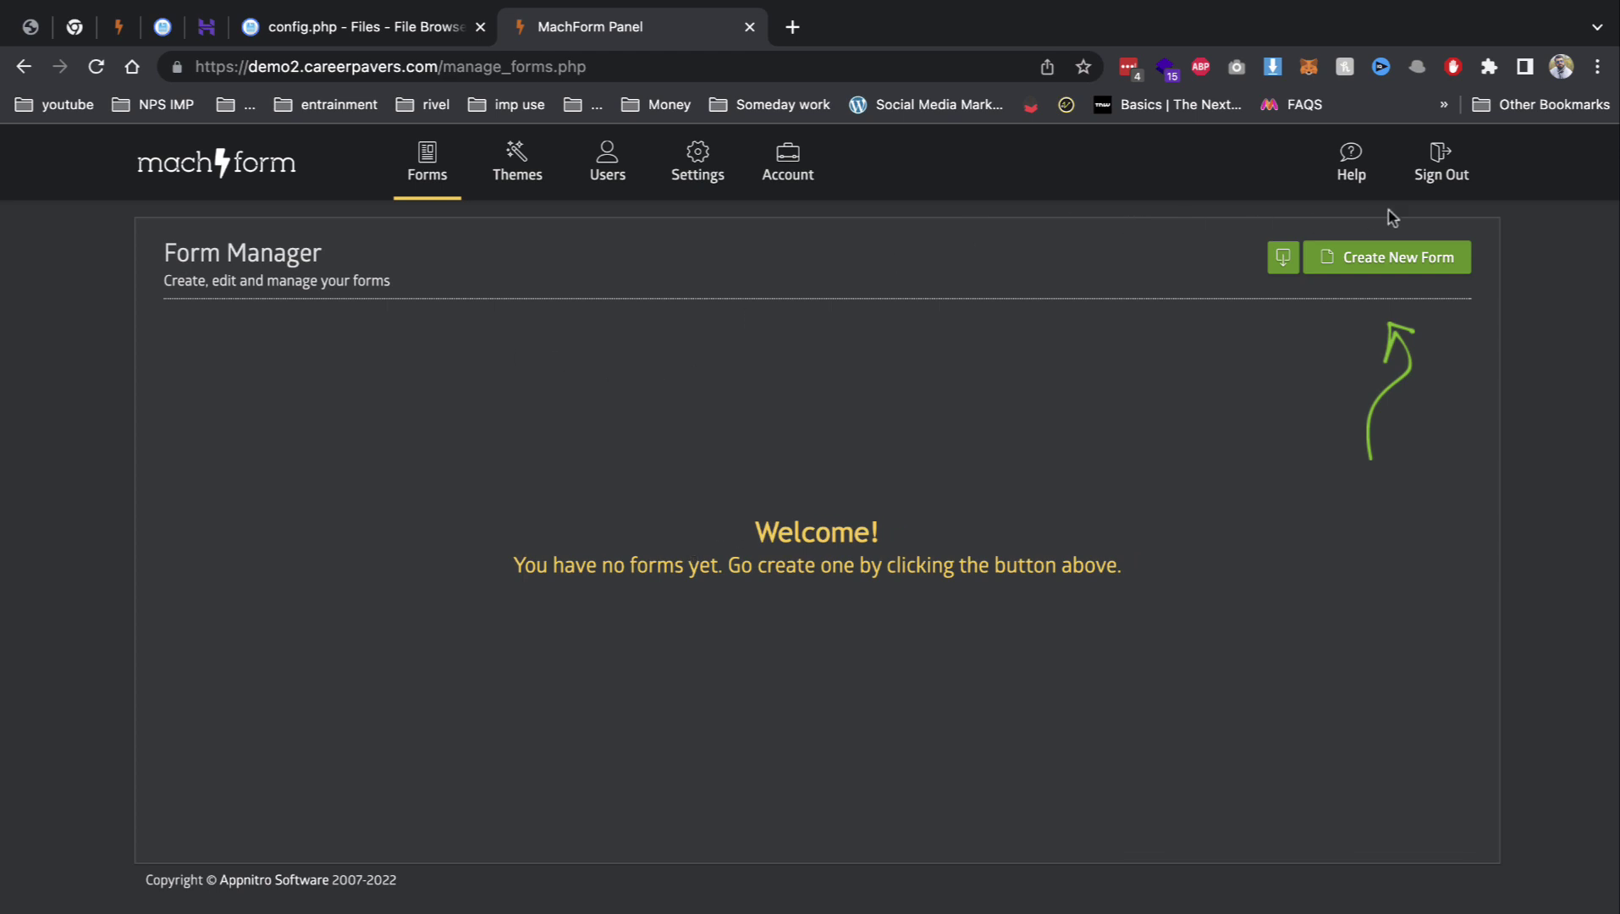
Step: After trying Dark and Blue, set the admin panel theme to Light, save, and return to Forms
{"action": "left_click", "coordinate": [797, 173]}
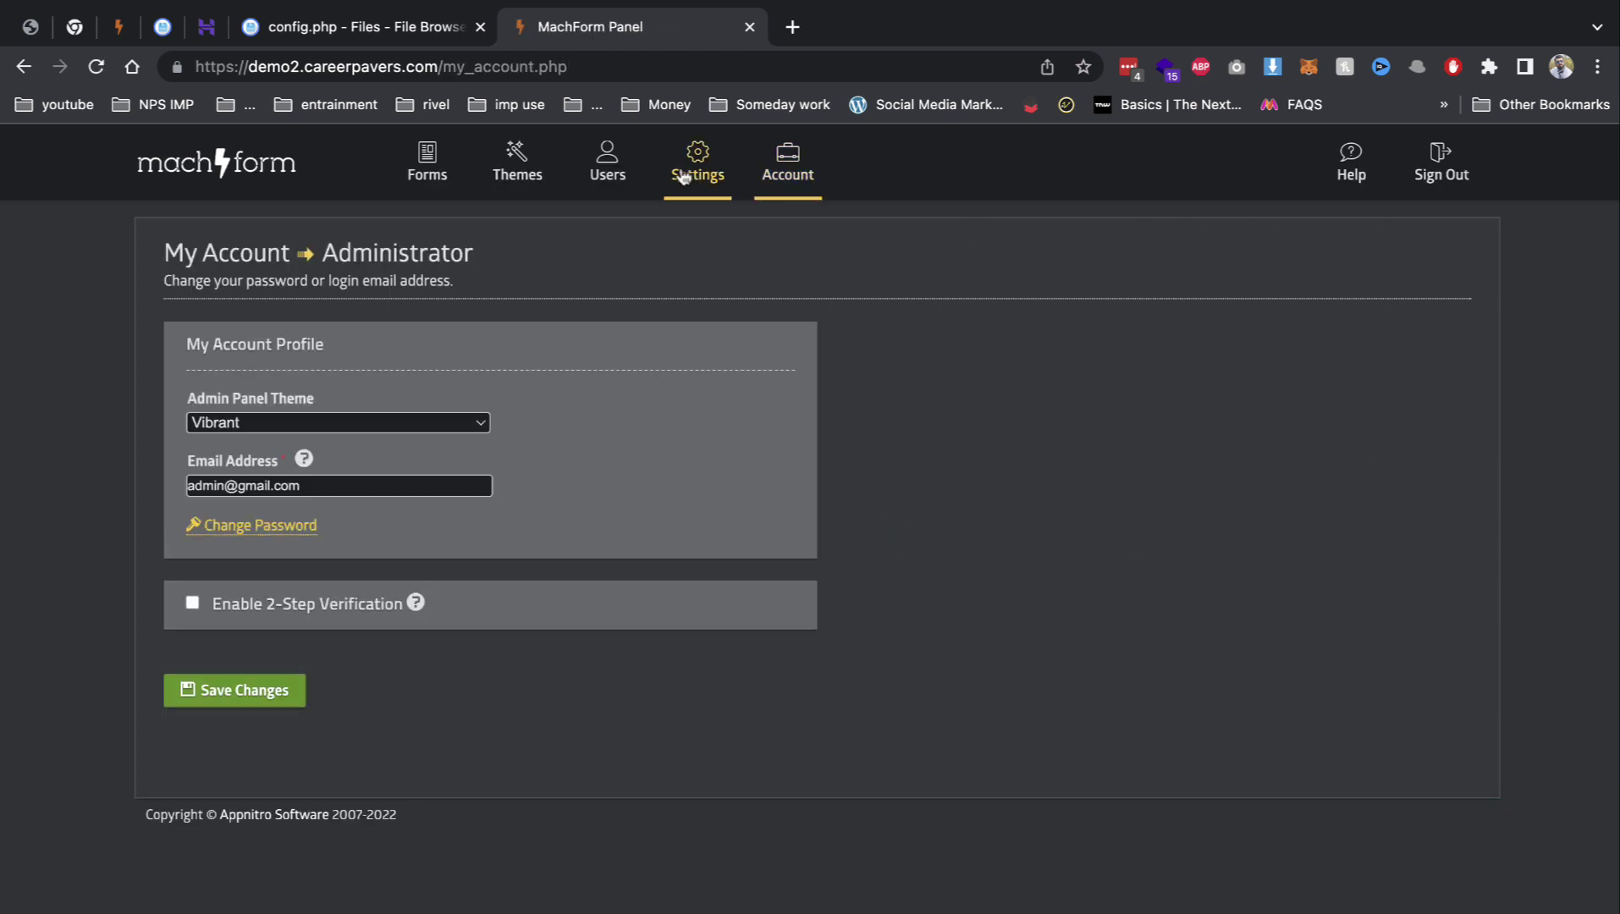
{"action": "left_click", "coordinate": [479, 423]}
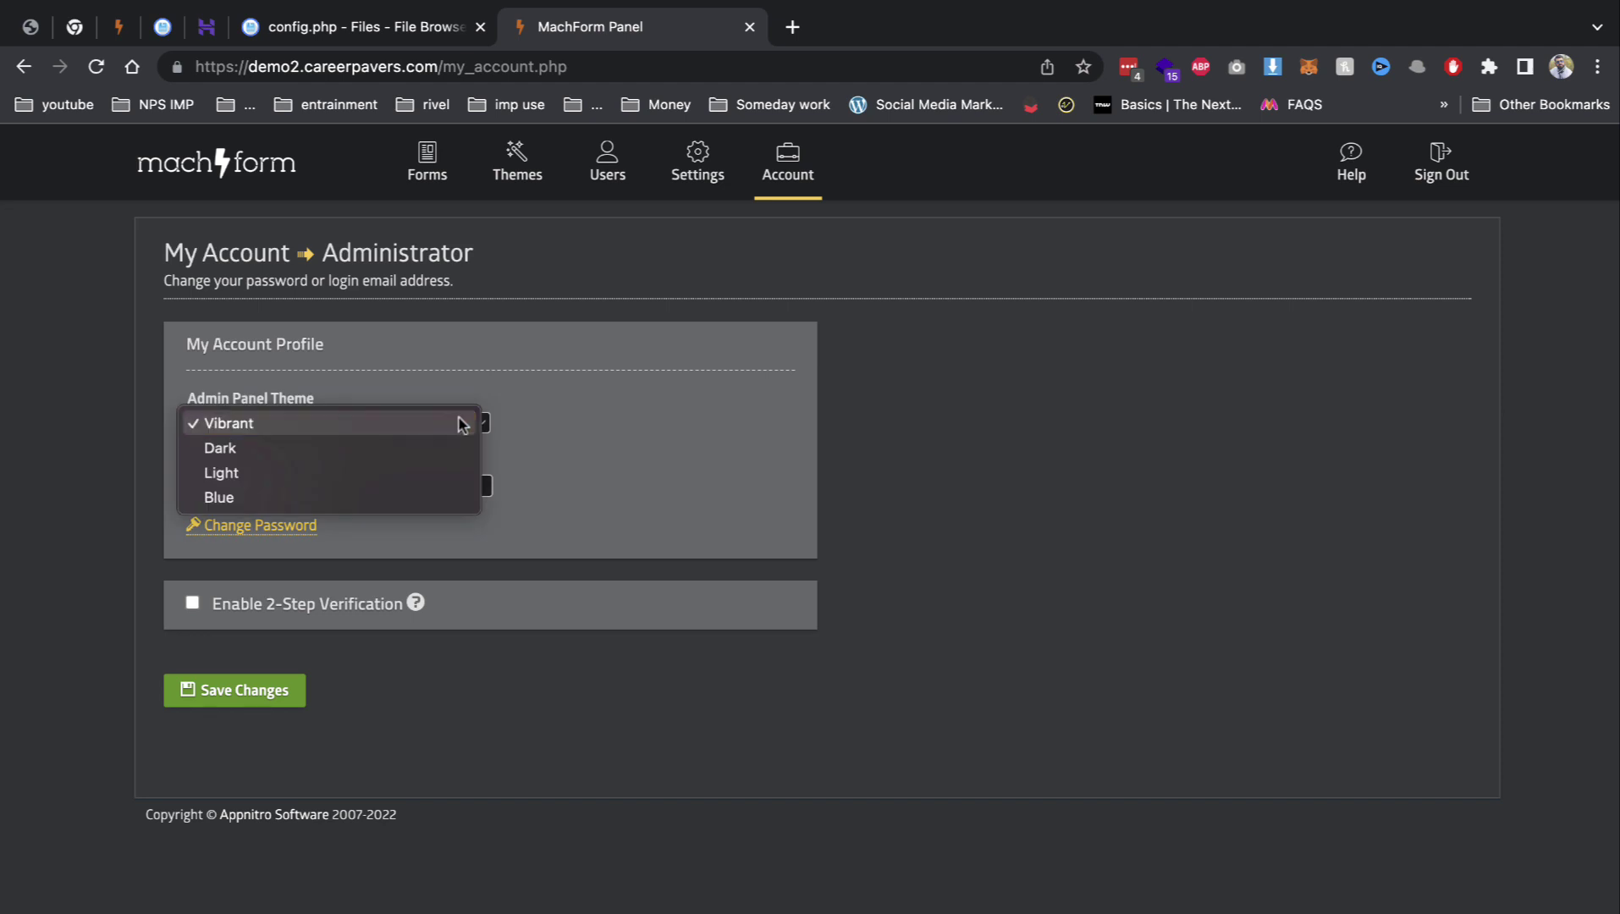
{"action": "left_click", "coordinate": [398, 454]}
{"action": "left_click", "coordinate": [400, 417]}
{"action": "left_click", "coordinate": [362, 465]}
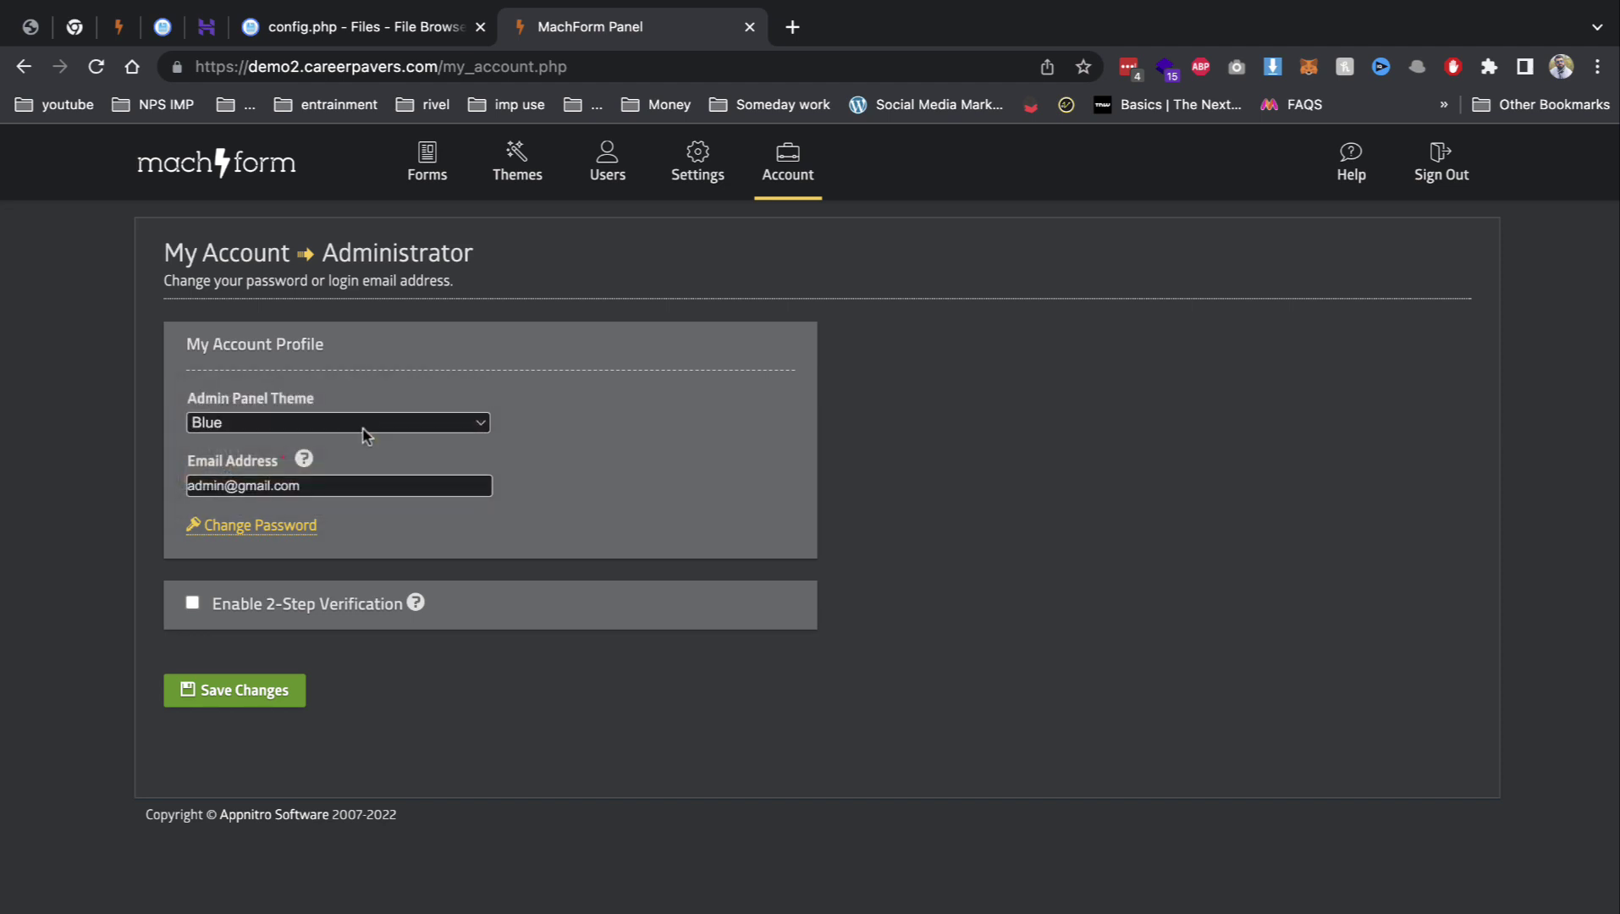
{"action": "left_click", "coordinate": [362, 424]}
{"action": "left_click", "coordinate": [361, 398]}
{"action": "left_click", "coordinate": [241, 692]}
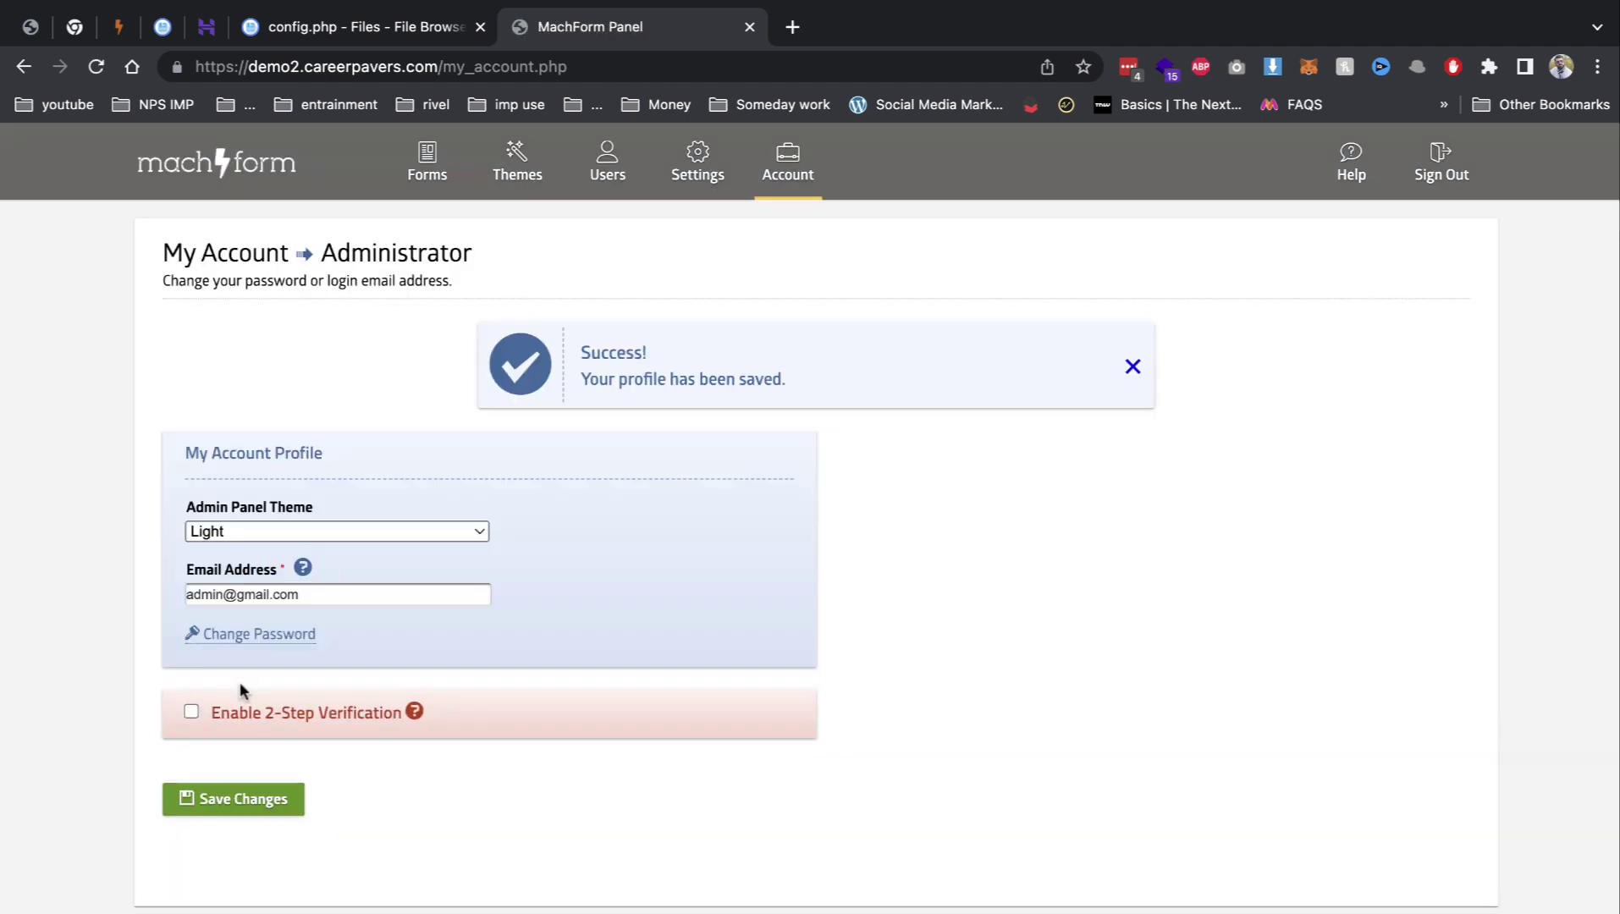
{"action": "left_click", "coordinate": [432, 169]}
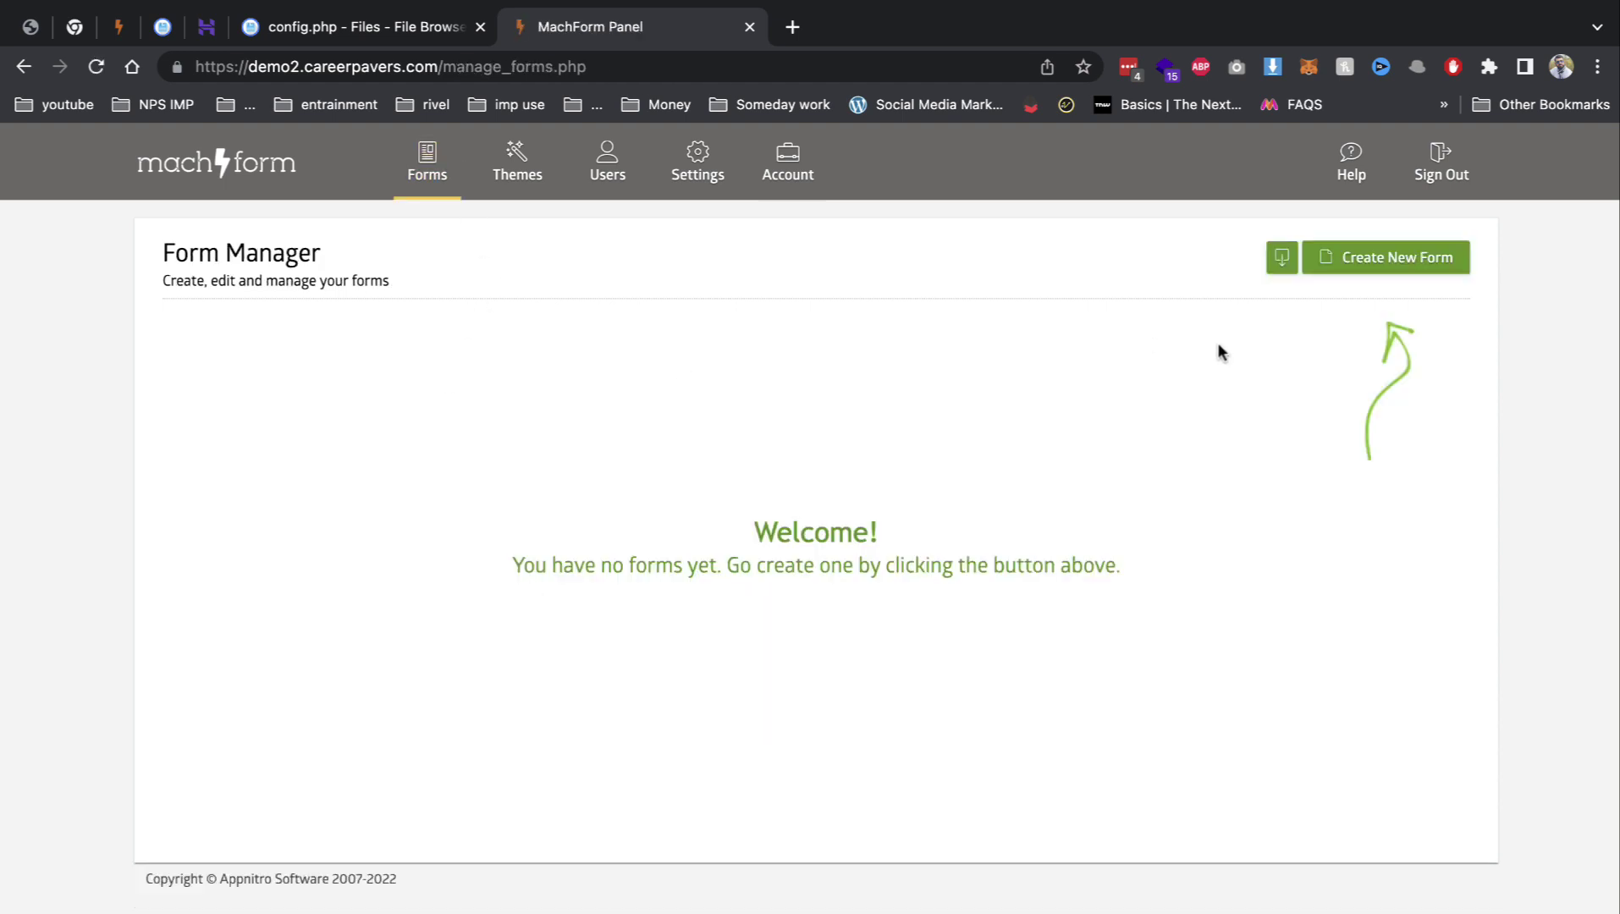
Step: Create a new form and add Single Line Text, Paragraph Text, Time and Phone fields
{"action": "left_click", "coordinate": [1395, 257]}
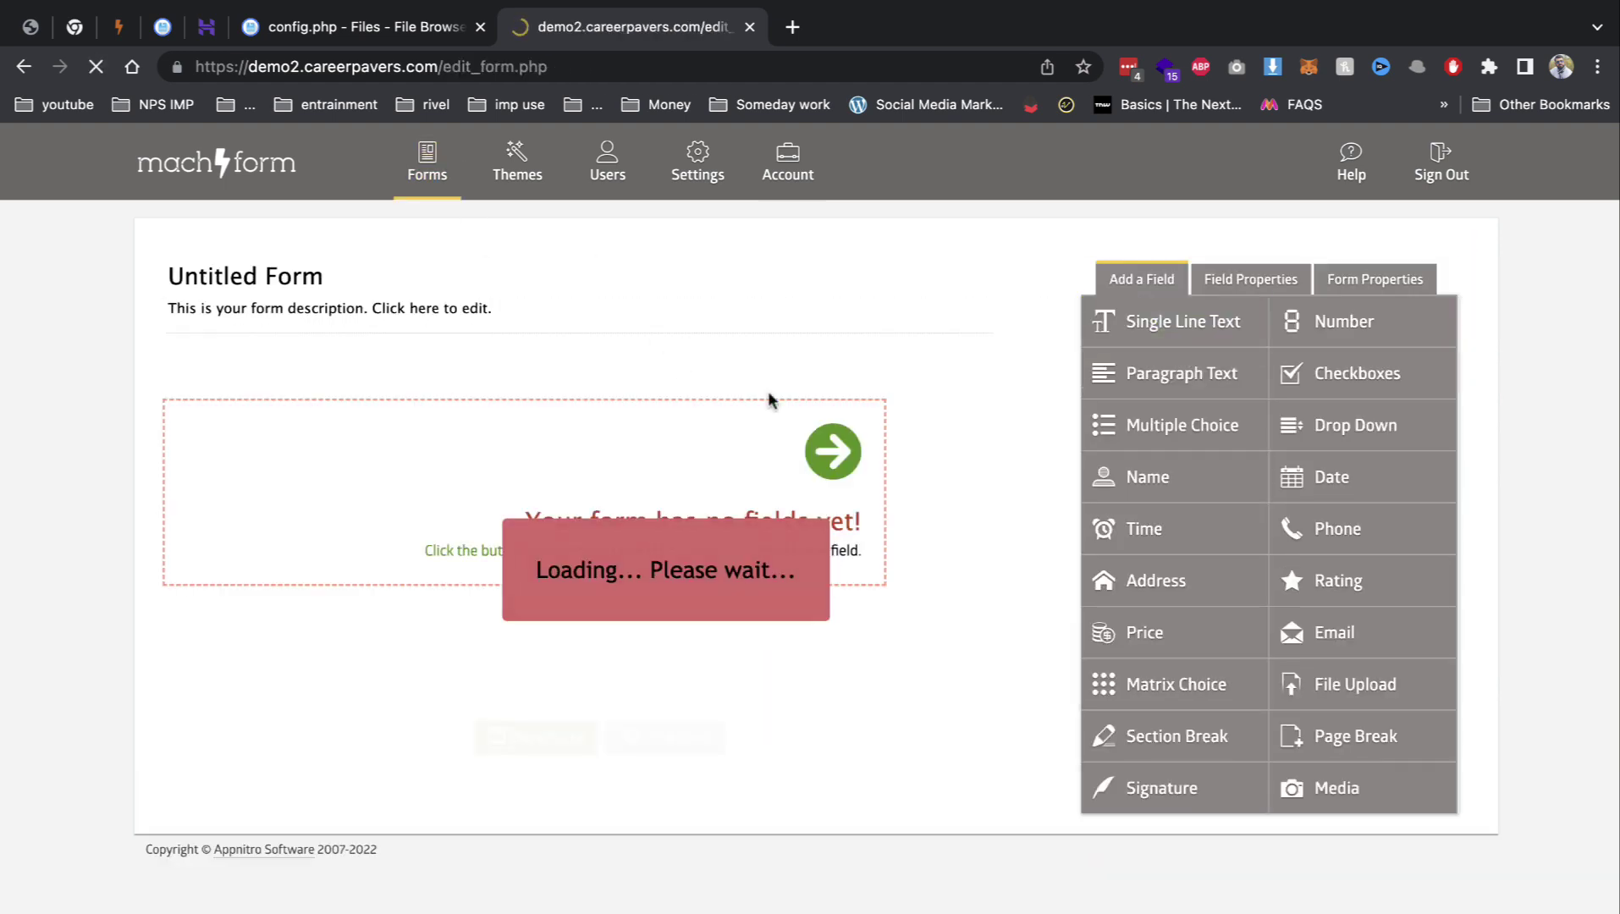
{"action": "left_click", "coordinate": [1134, 338]}
{"action": "left_click_drag", "start_coordinate": [1100, 377], "coordinate": [532, 513]}
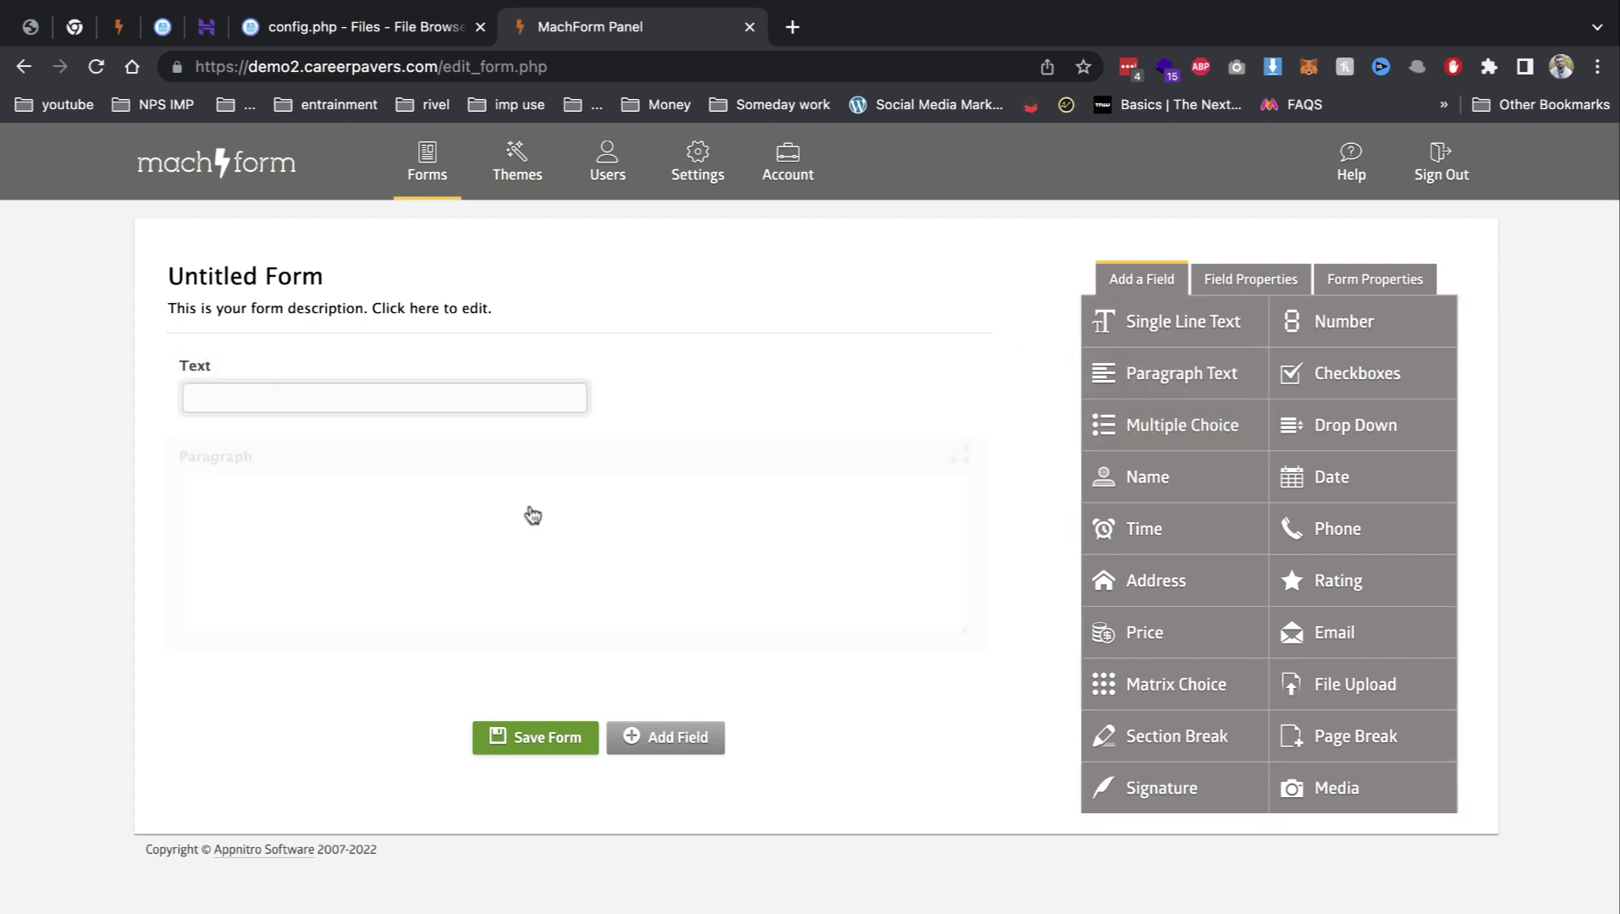
{"action": "left_click_drag", "start_coordinate": [1157, 550], "coordinate": [626, 686]}
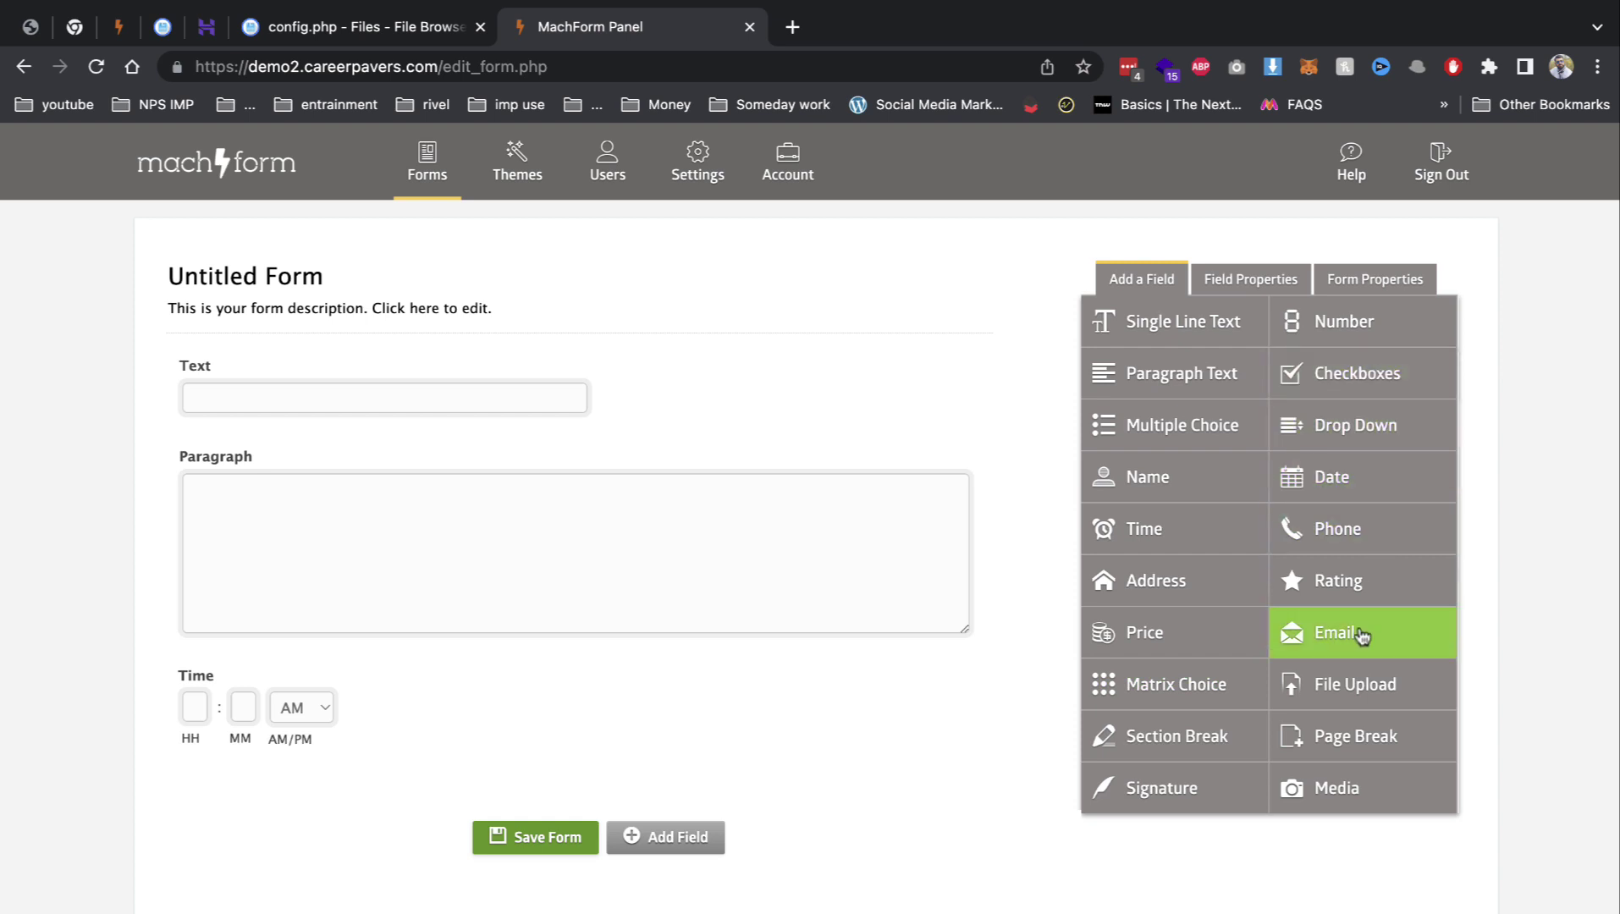
{"action": "left_click_drag", "start_coordinate": [1207, 644], "coordinate": [728, 778]}
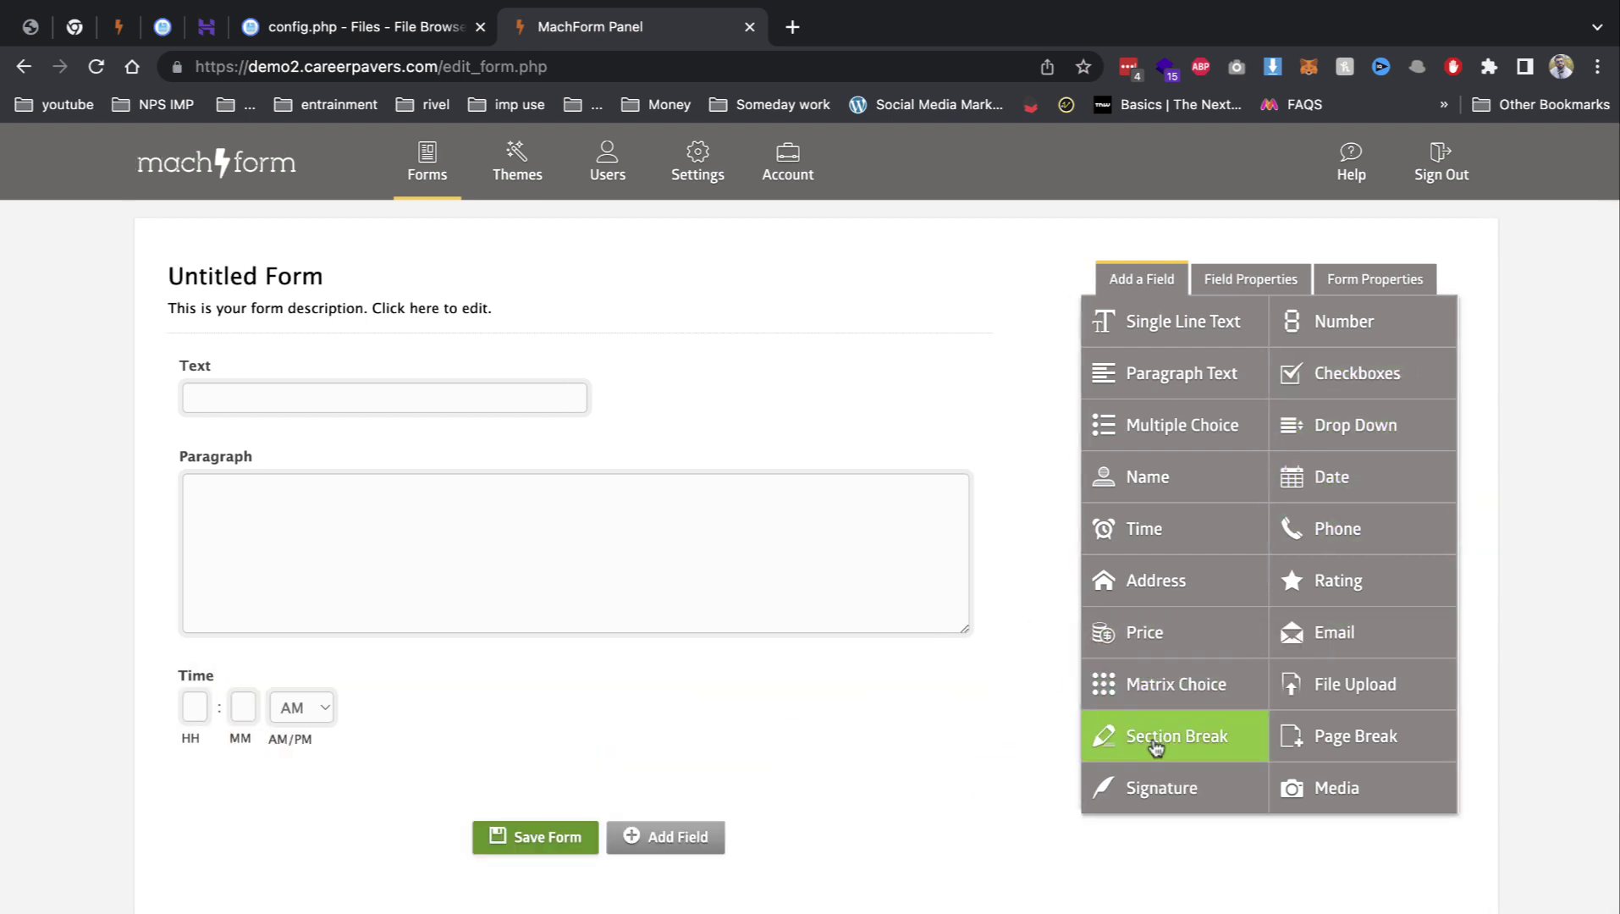
{"action": "mouse_move", "coordinate": [1155, 787]}
{"action": "left_mouse_down"}
{"action": "mouse_move", "coordinate": [1012, 788]}
{"action": "mouse_move", "coordinate": [1152, 750]}
{"action": "left_mouse_up"}
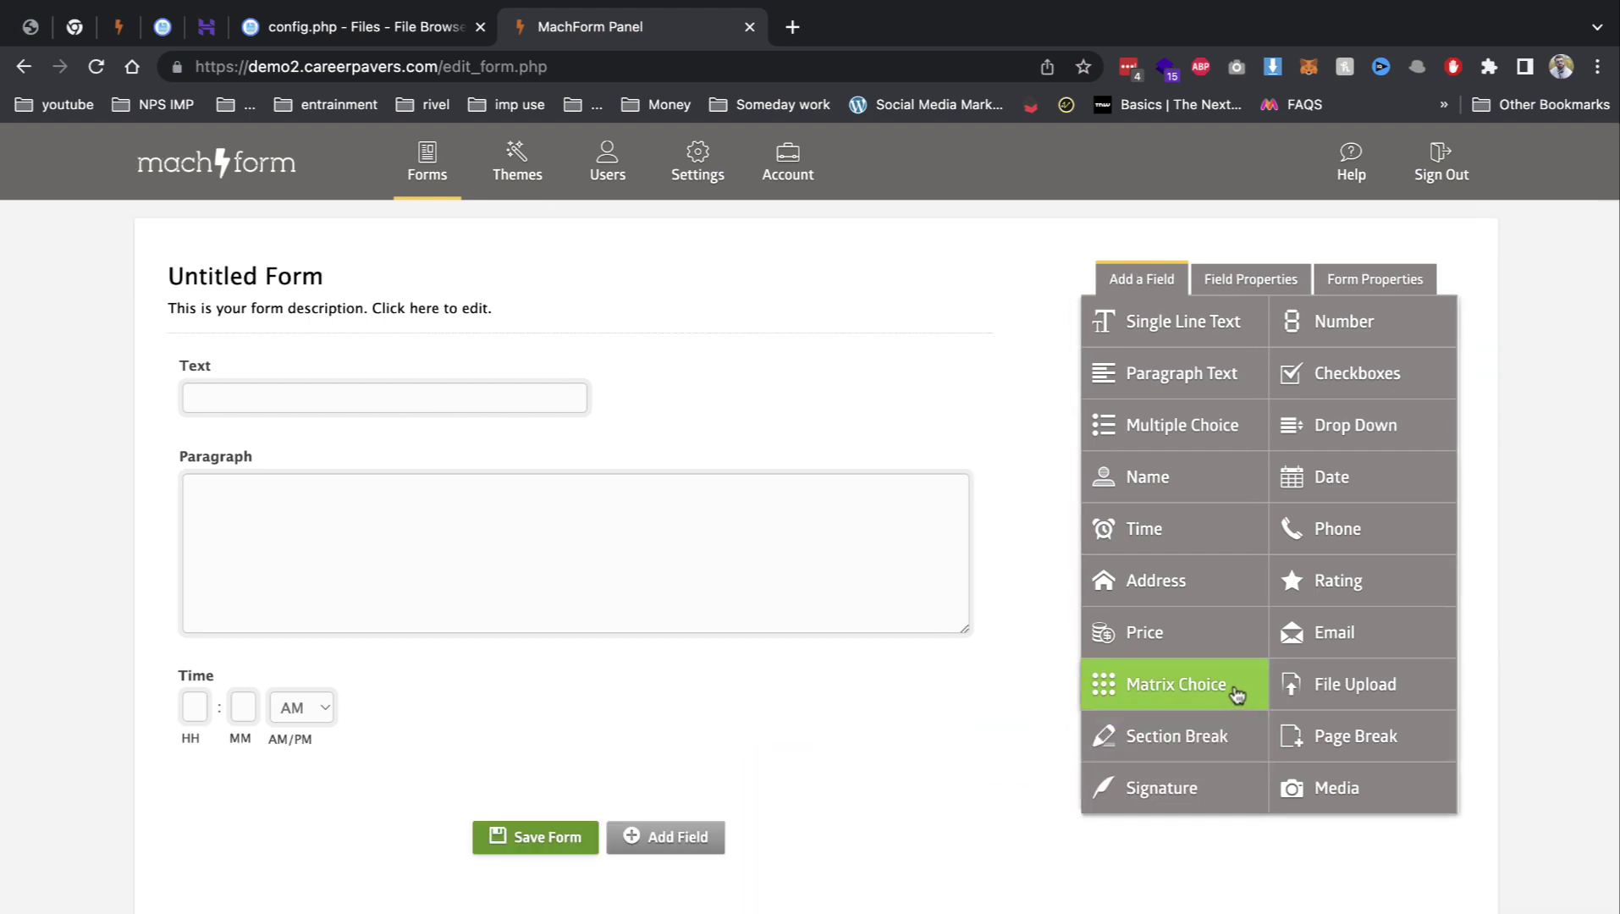
{"action": "left_click_drag", "start_coordinate": [1320, 529], "coordinate": [377, 791]}
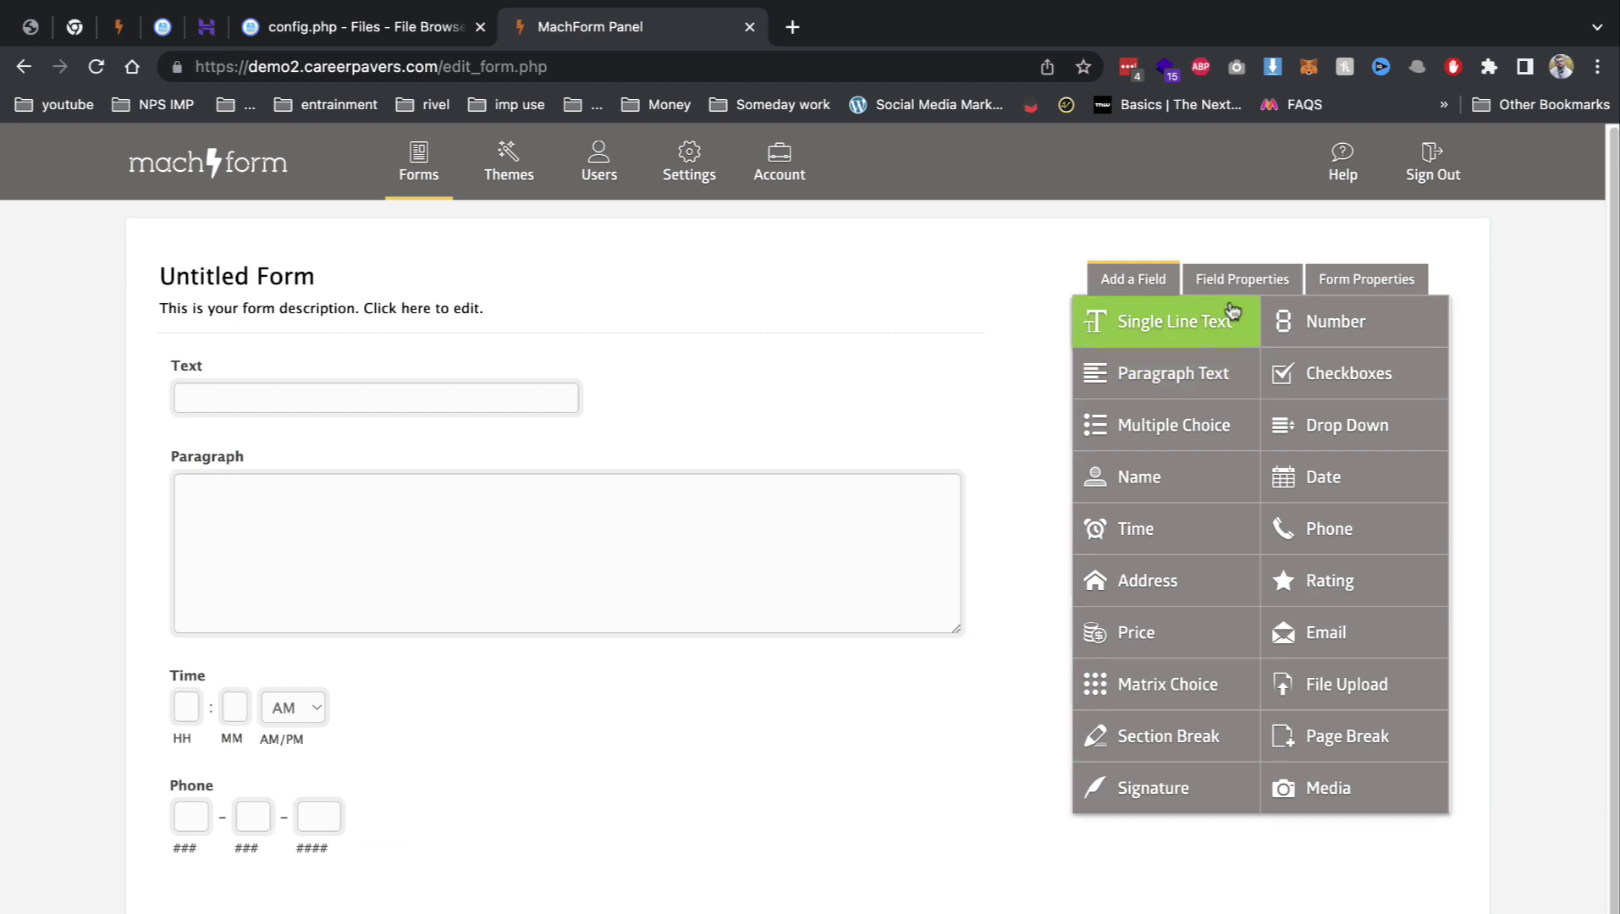
{"action": "left_click", "coordinate": [1237, 281]}
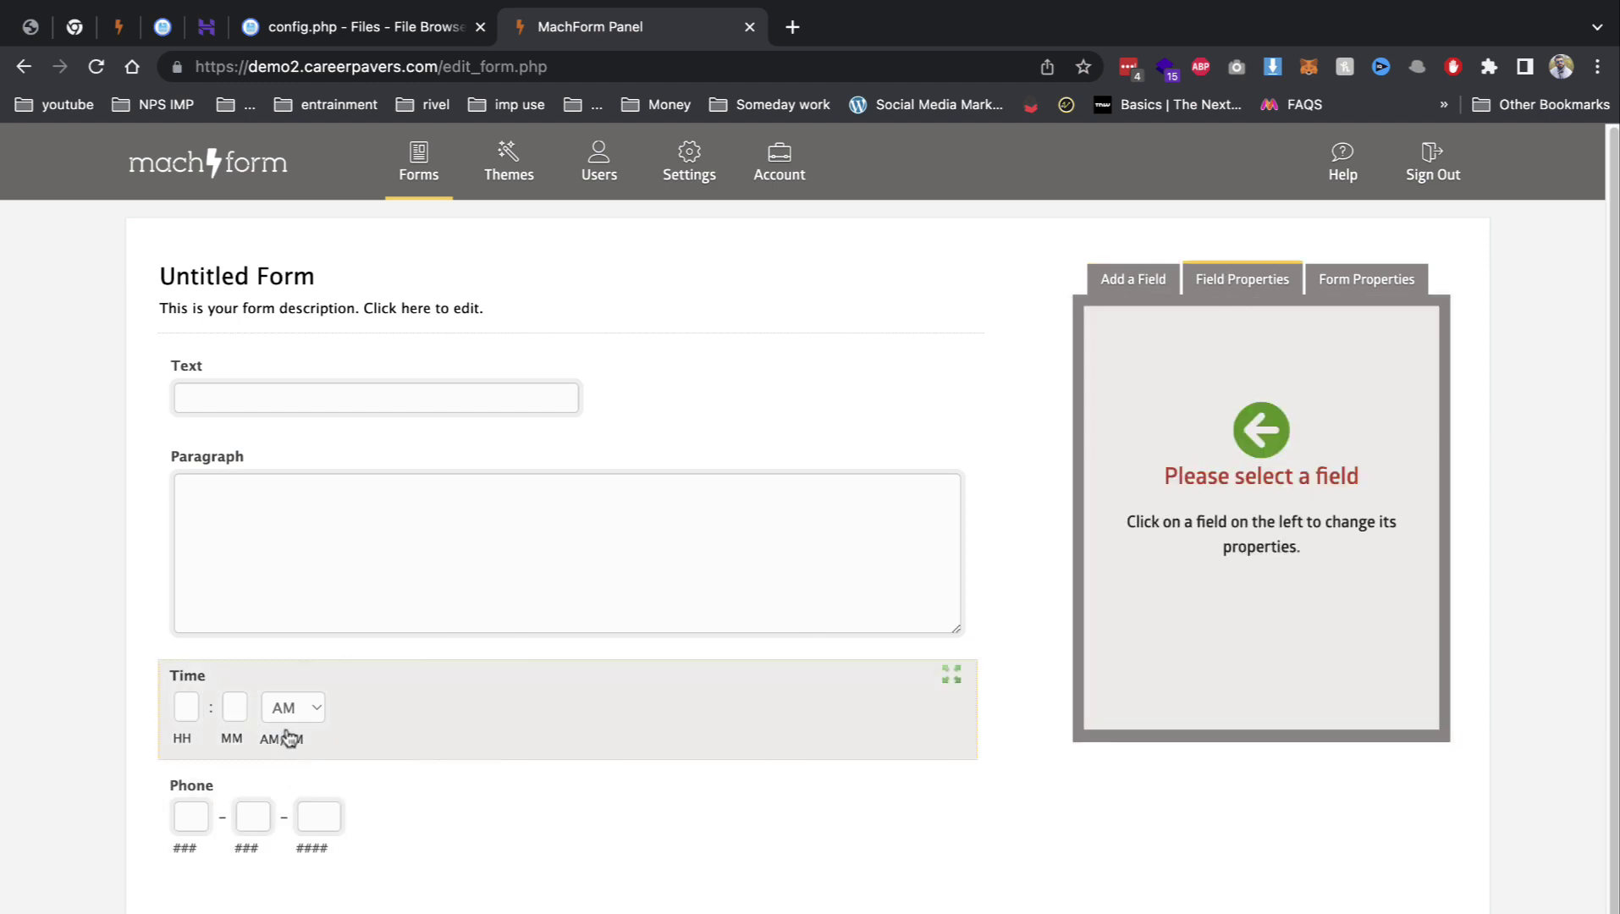
Step: Mark the Time field as Required
{"action": "left_click", "coordinate": [289, 738]}
{"action": "scroll", "coordinate": [1150, 766], "scroll_direction": "down", "scroll_amount": 3}
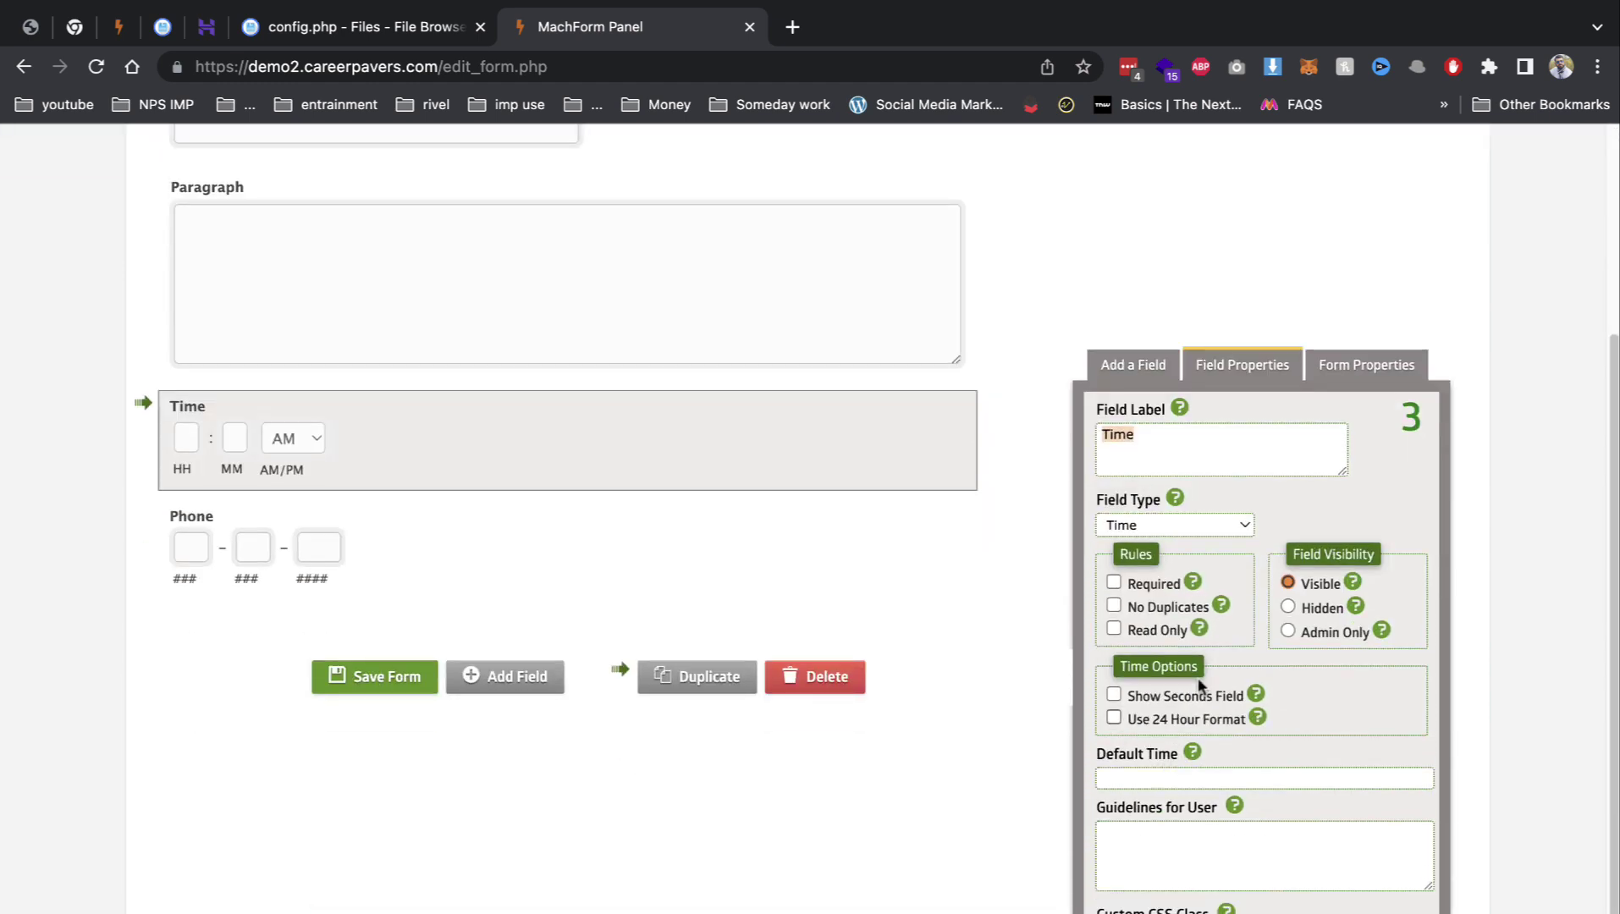
{"action": "left_click", "coordinate": [1156, 583]}
Step: Review the Paragraph field and form settings, then save the form and choose I'm finished
{"action": "left_click", "coordinate": [368, 307]}
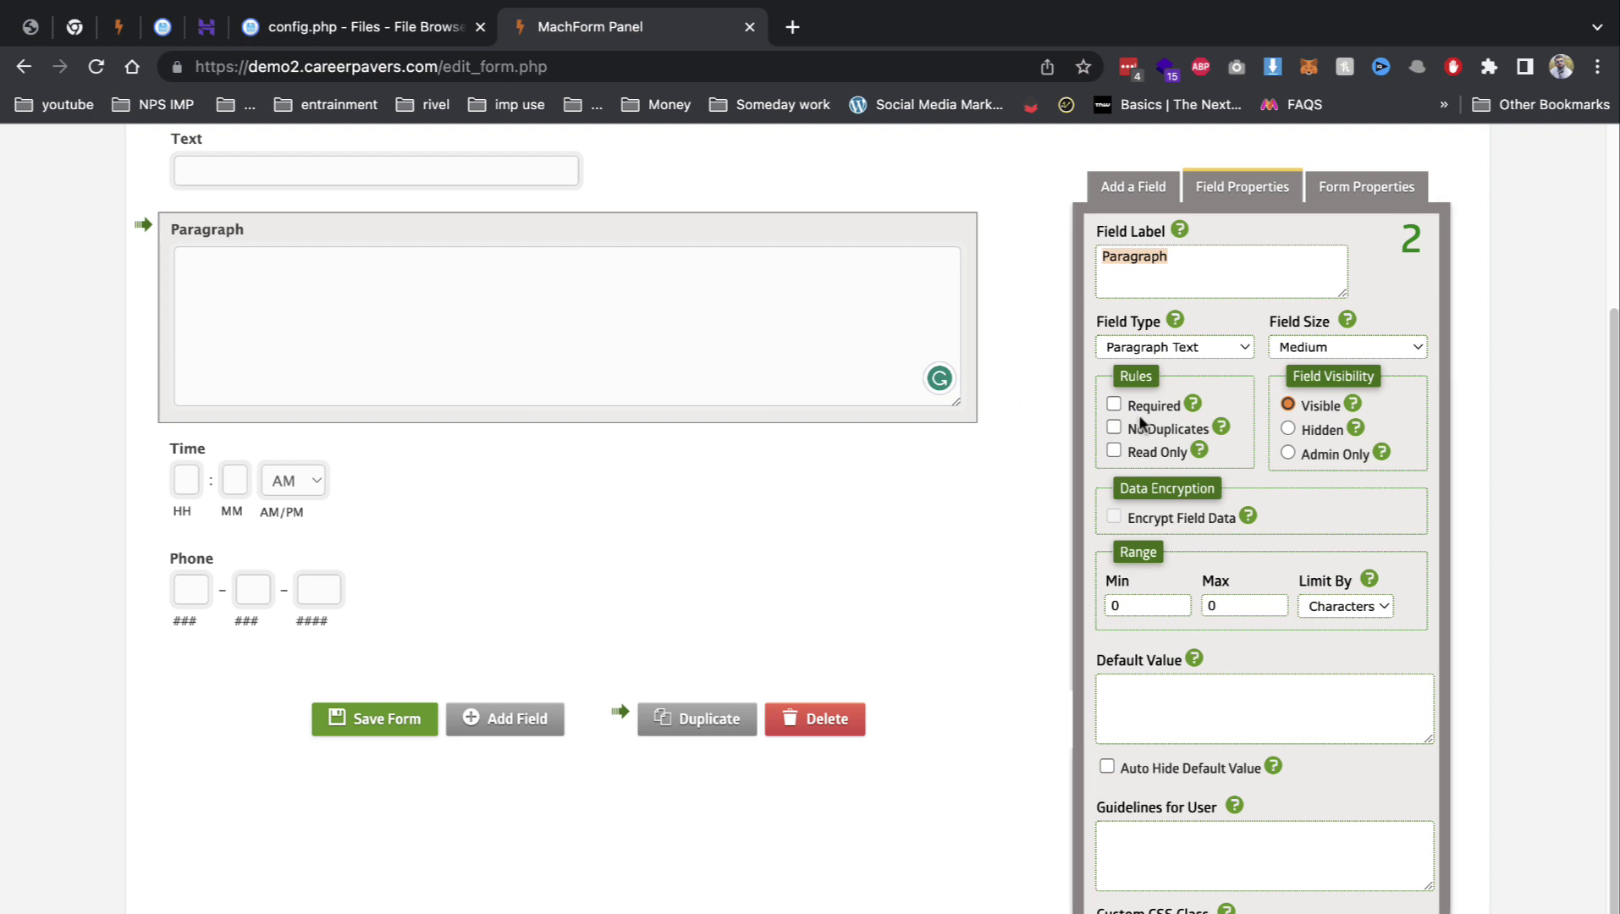
{"action": "left_click", "coordinate": [1362, 200]}
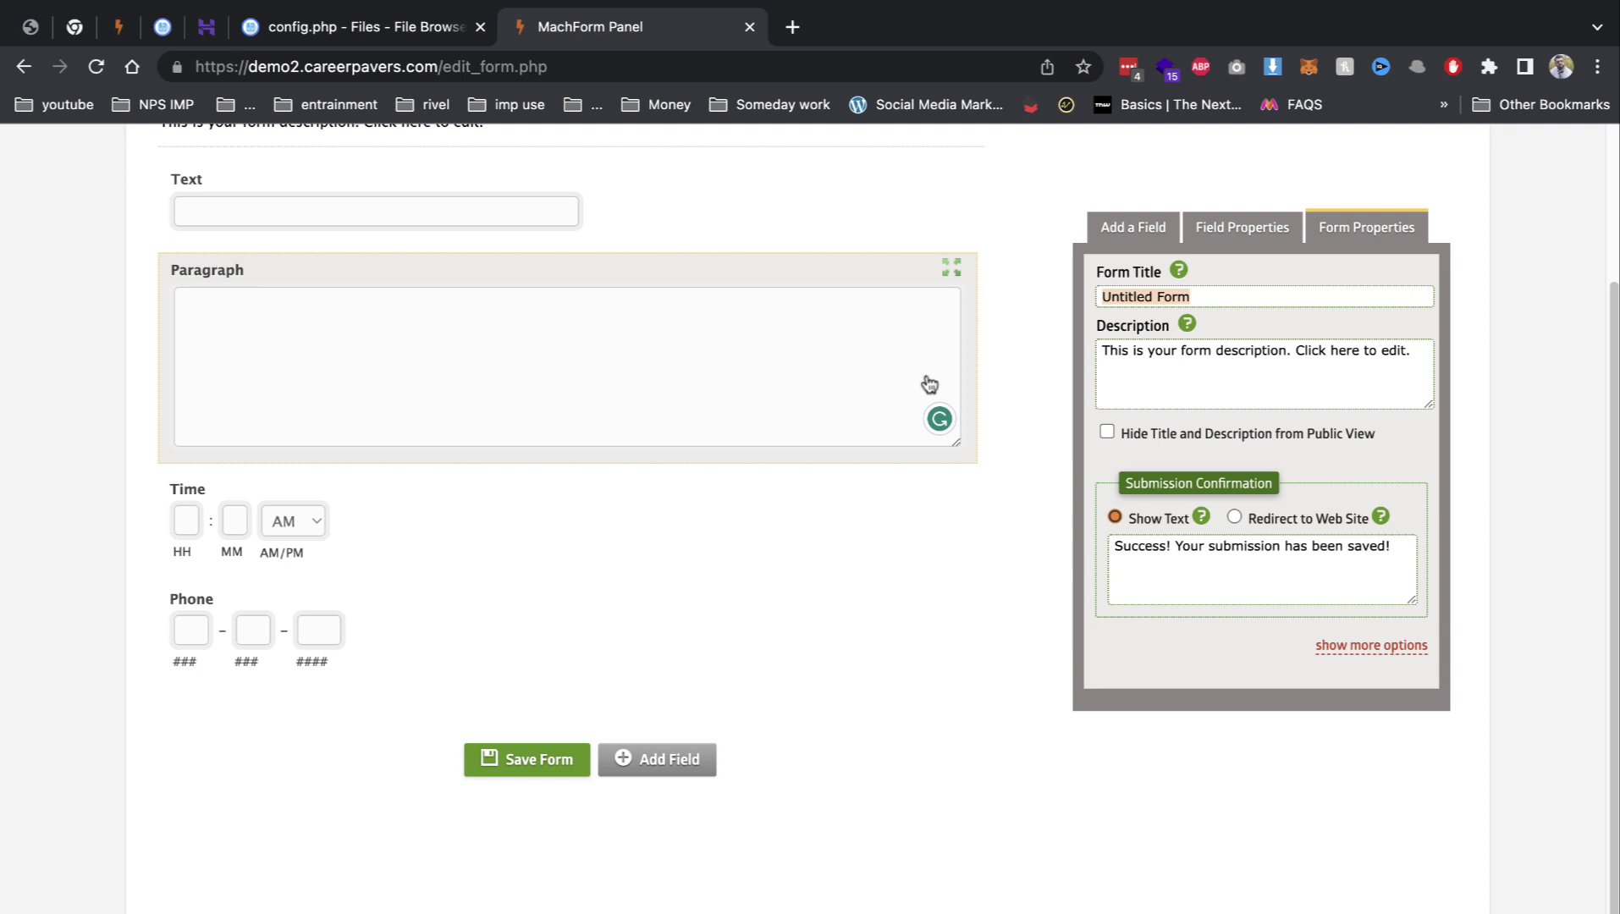
{"action": "left_click", "coordinate": [856, 374]}
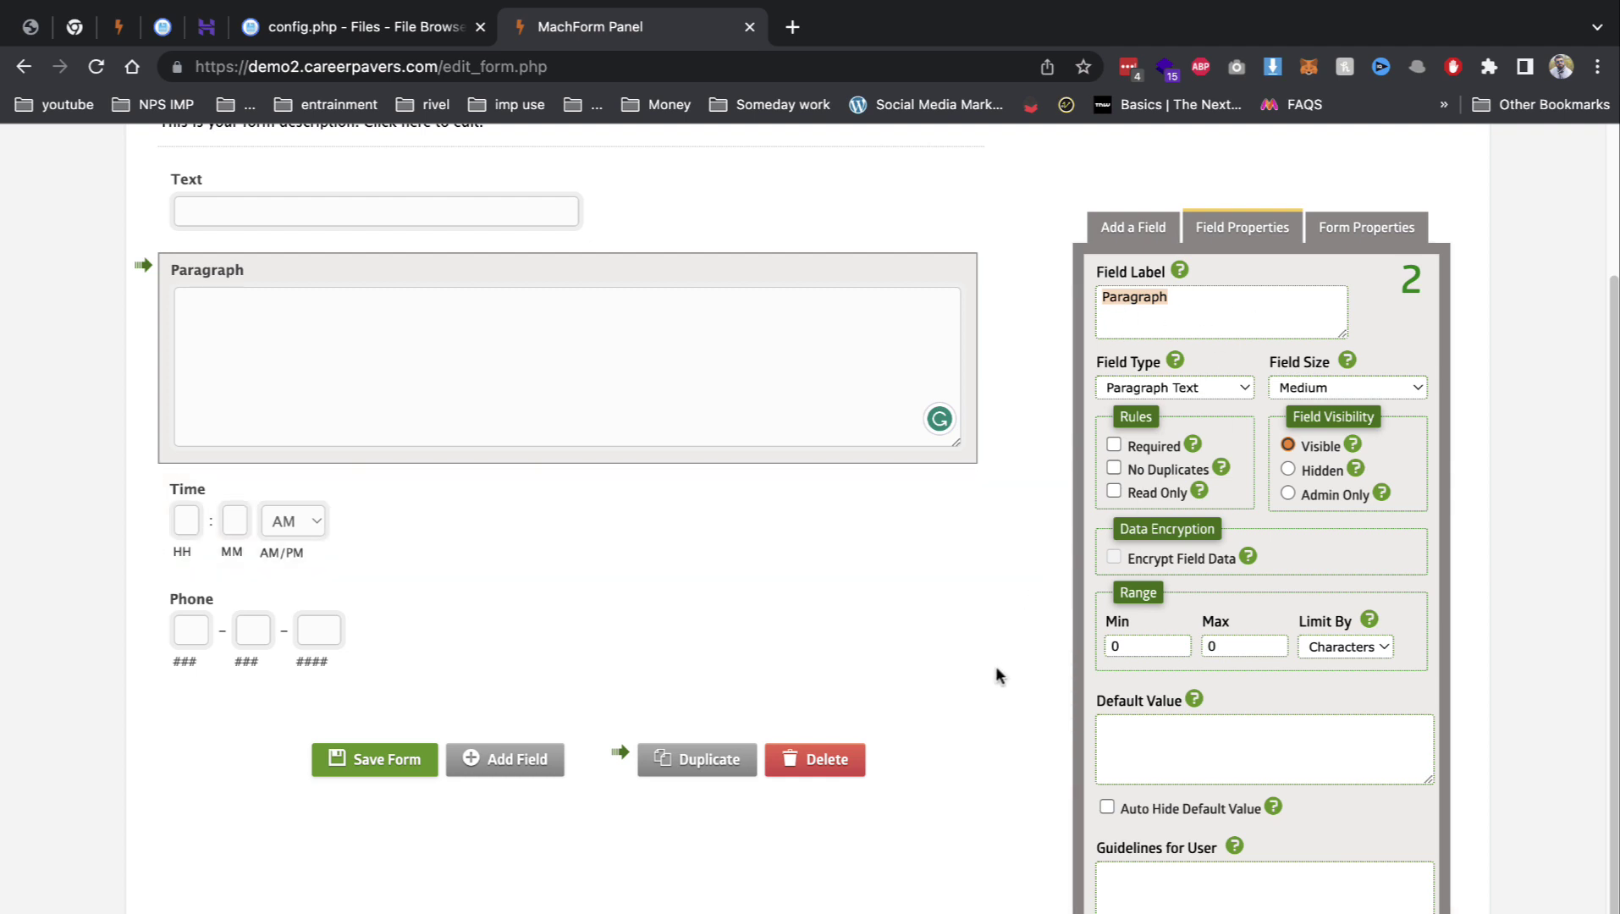
{"action": "left_click", "coordinate": [381, 762]}
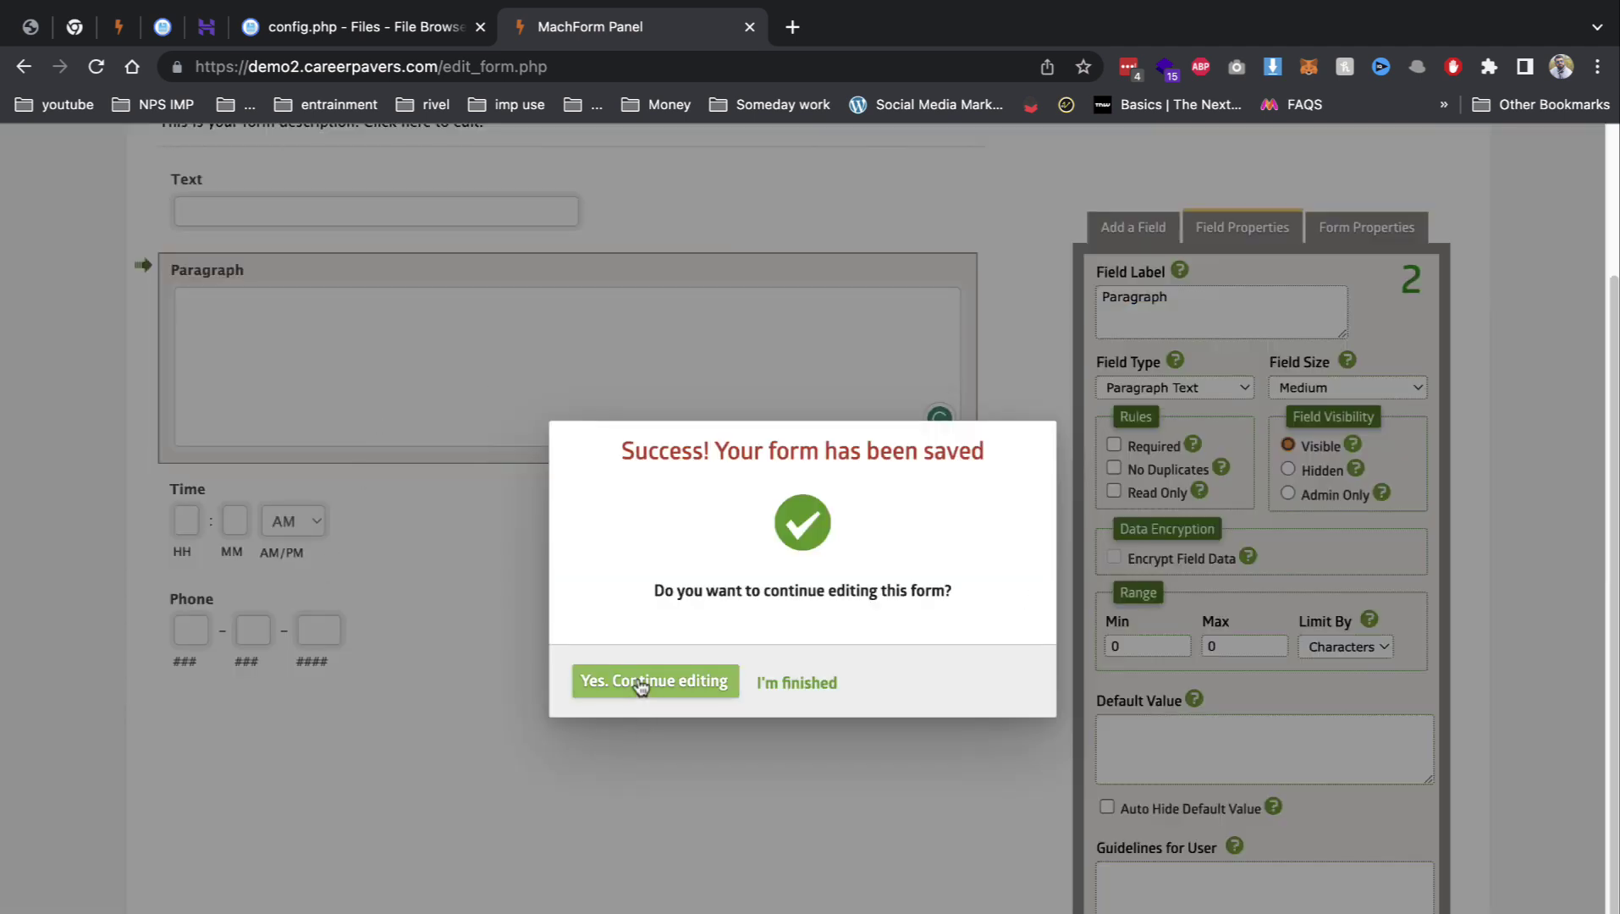
{"action": "left_click", "coordinate": [786, 687]}
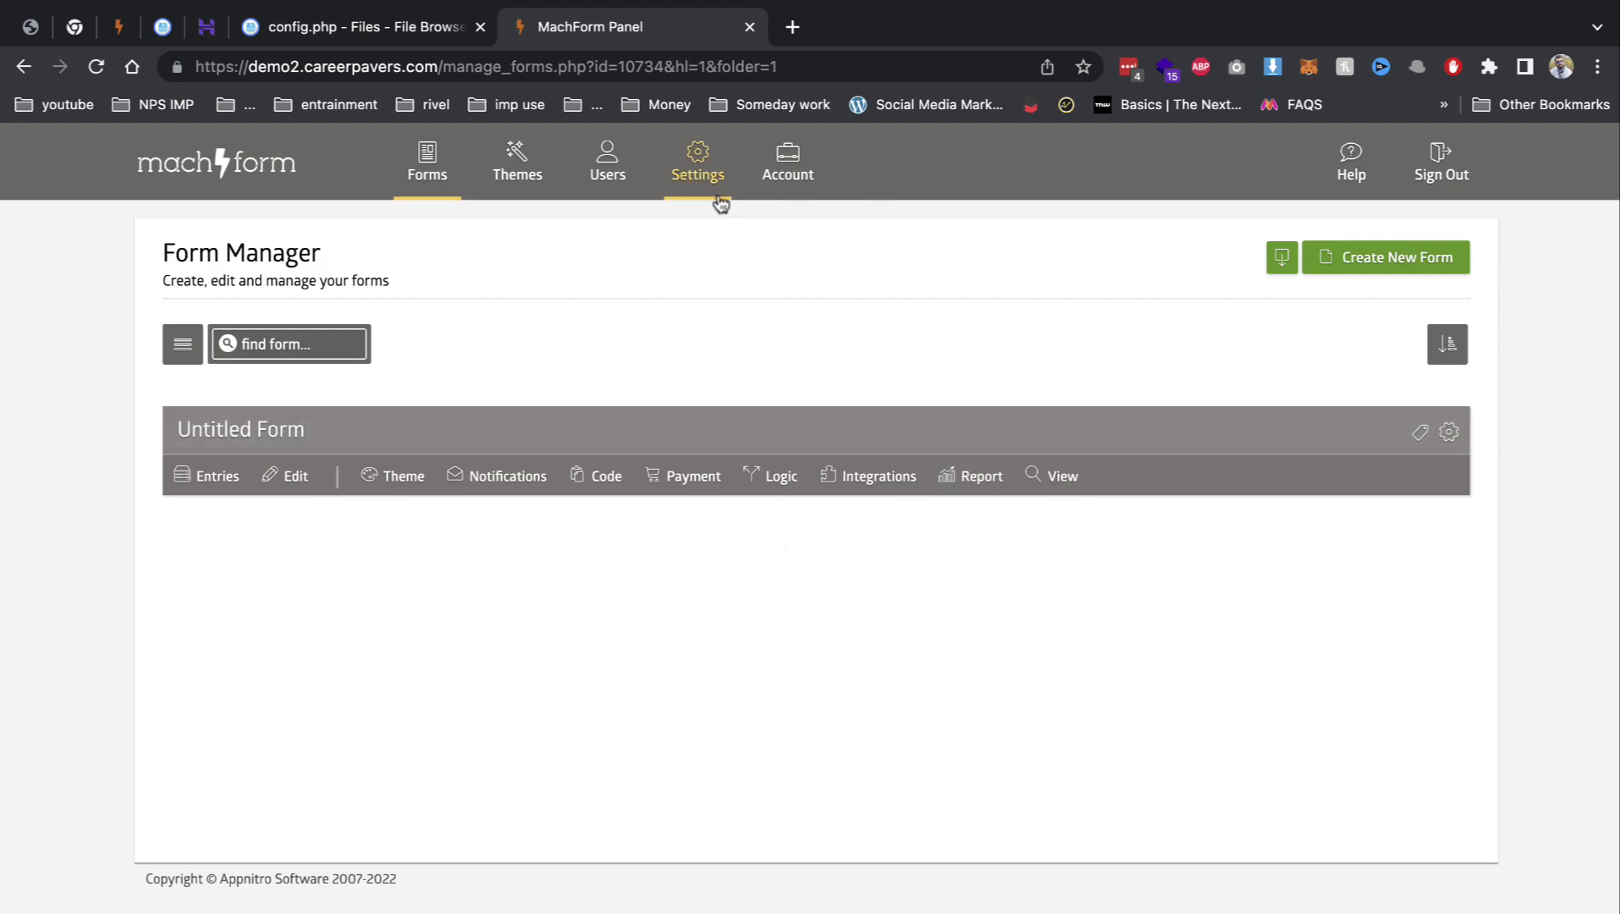
Step: In the theme editor, make the form header red and the page wallpaper a beige pattern
{"action": "left_click", "coordinate": [500, 191]}
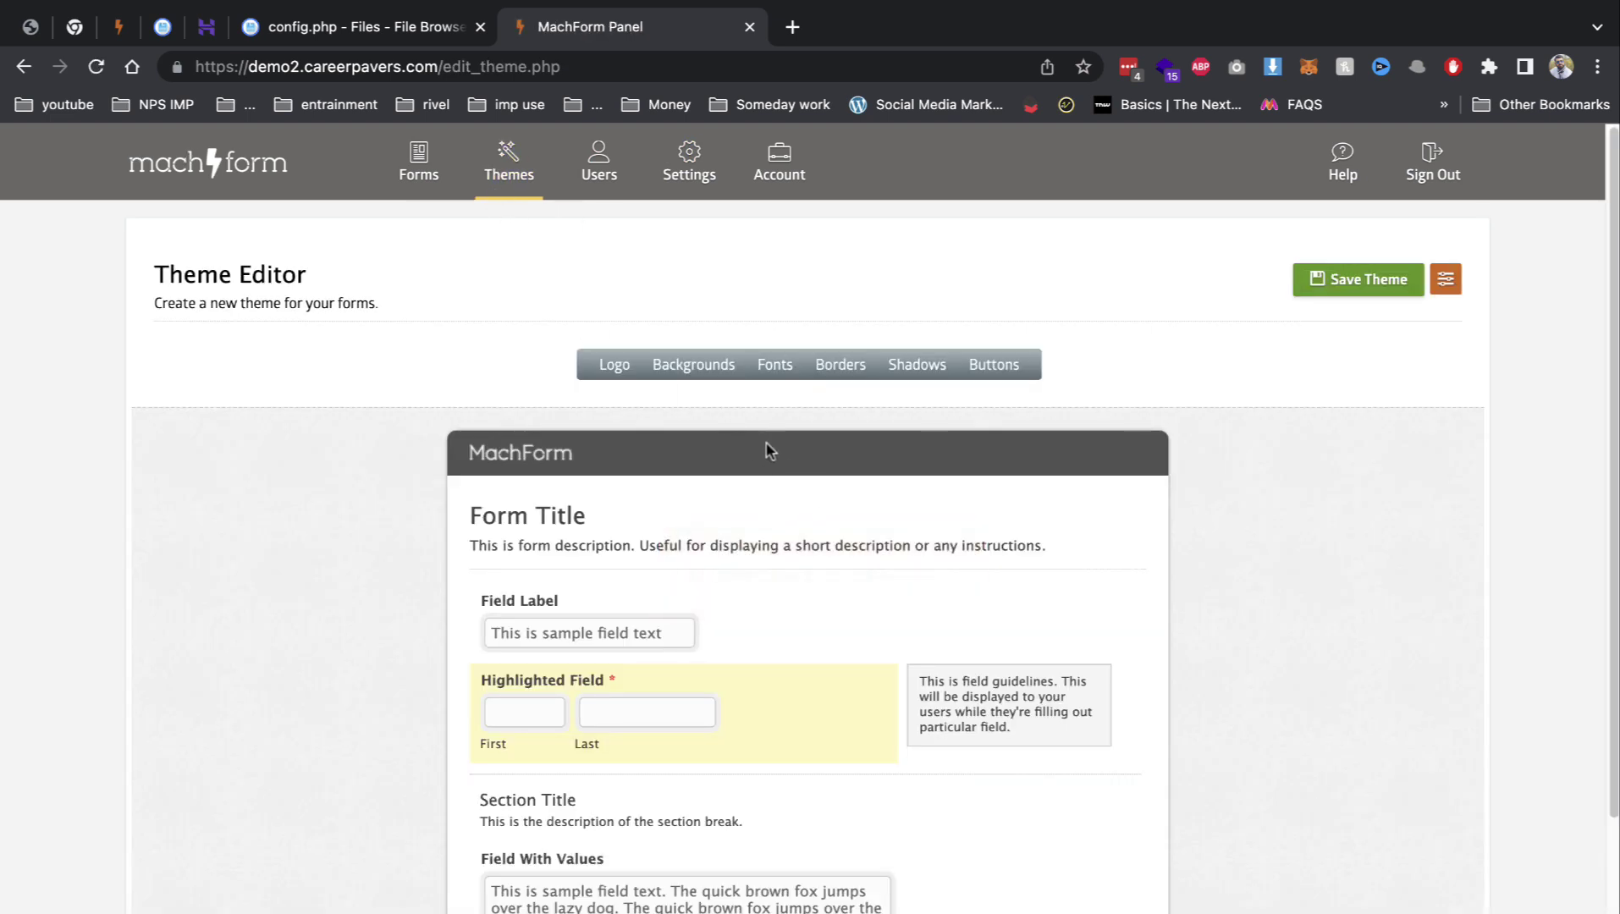
{"action": "left_click", "coordinate": [694, 370]}
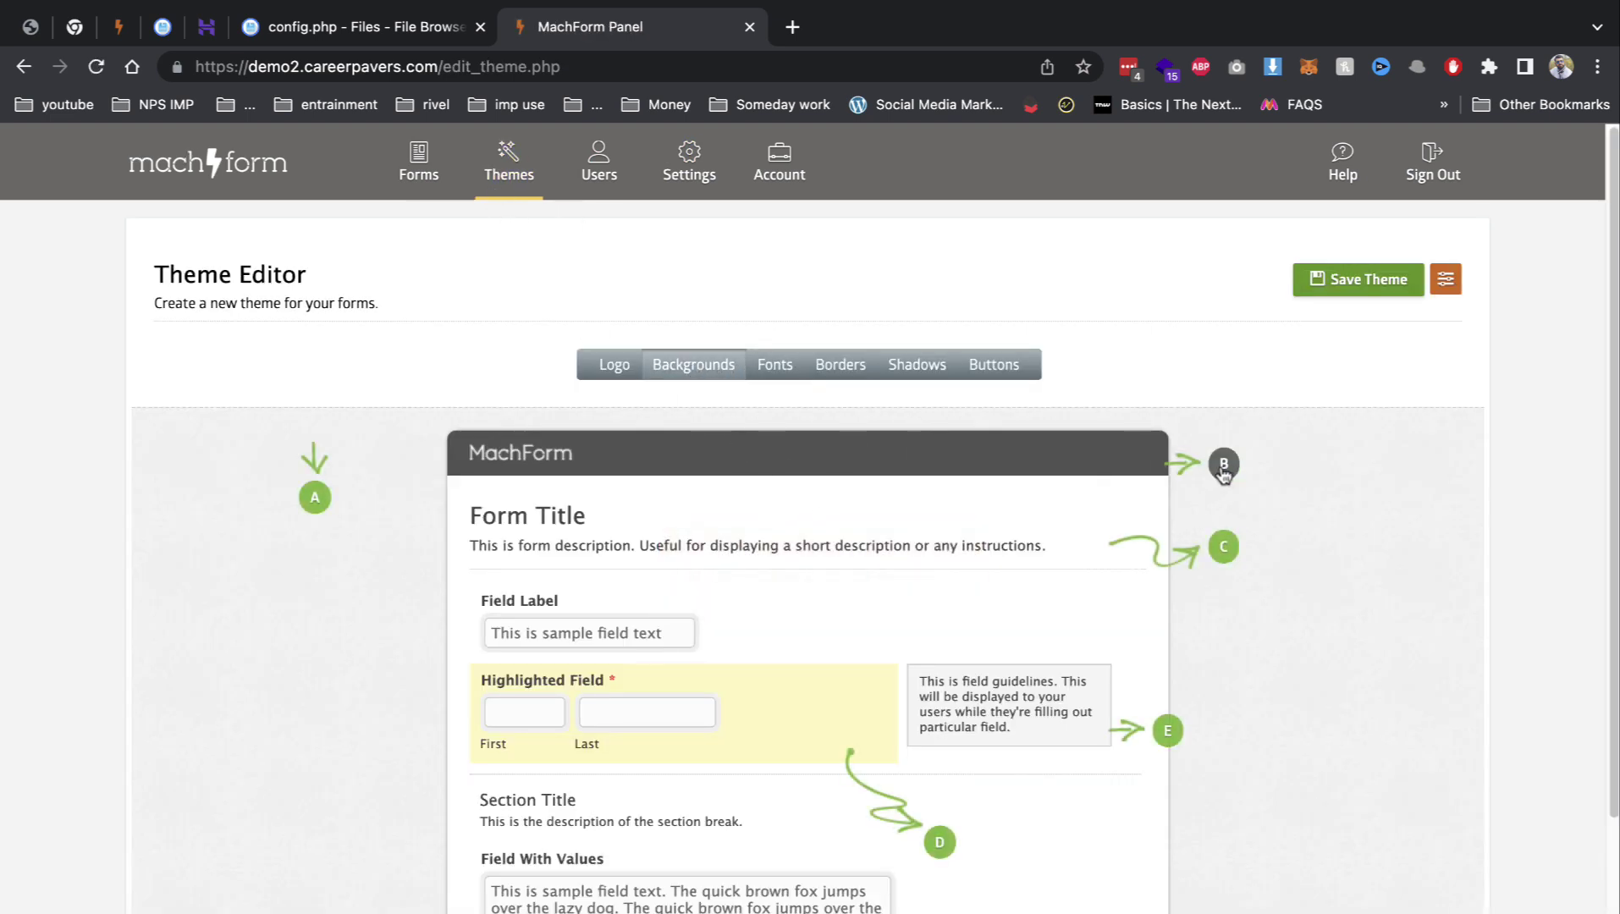
{"action": "left_click", "coordinate": [1224, 464]}
{"action": "left_click", "coordinate": [995, 588]}
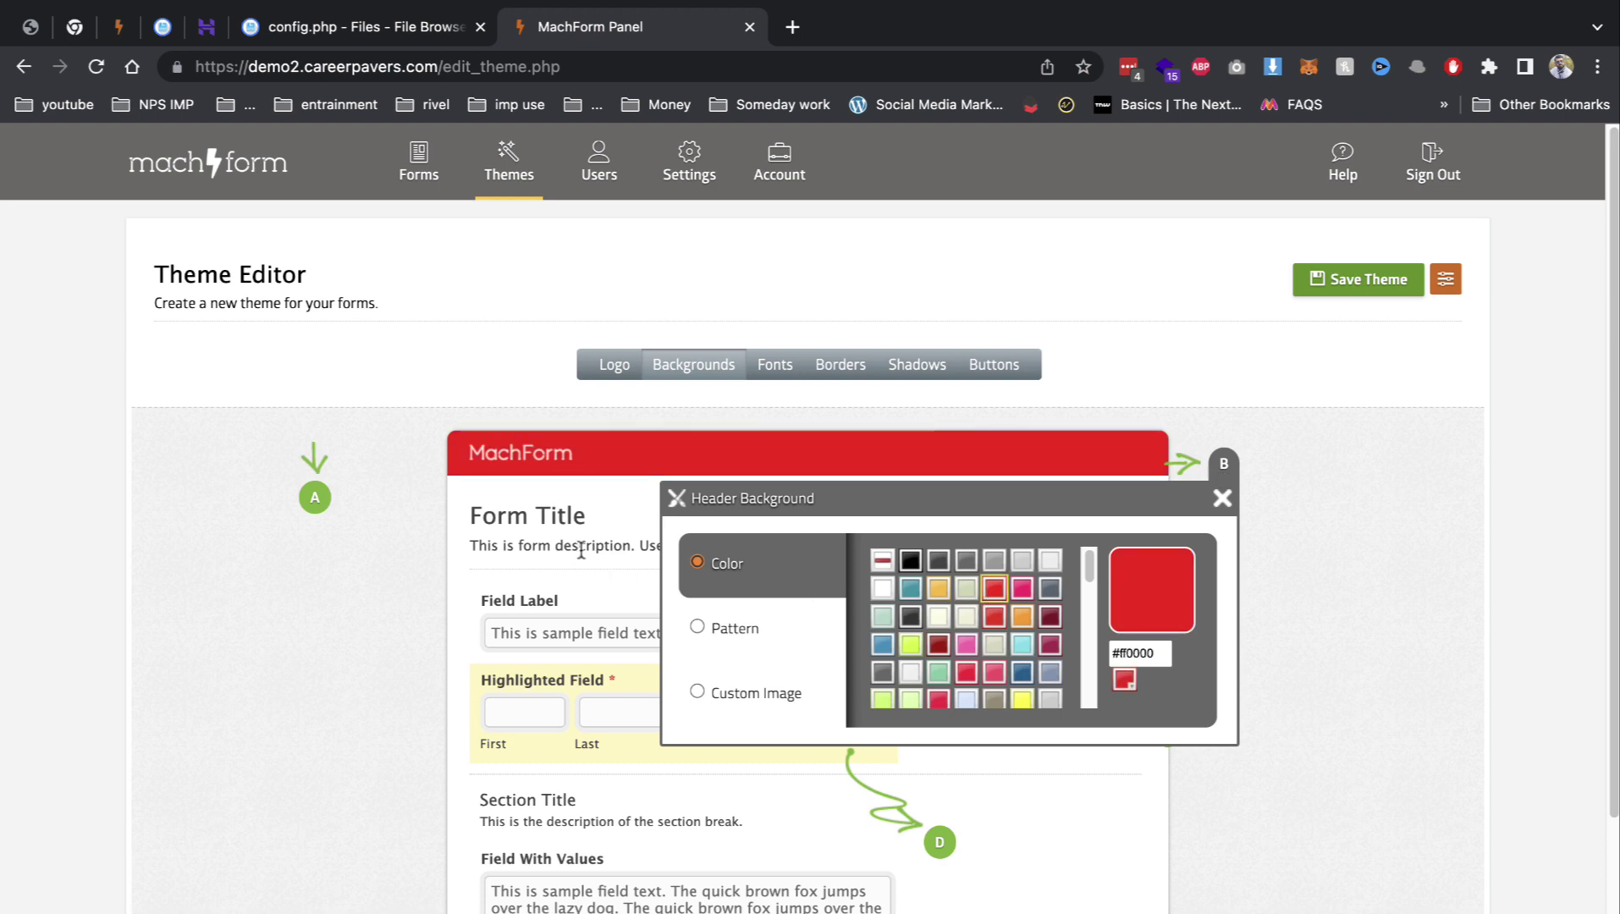
{"action": "left_click", "coordinate": [311, 500]}
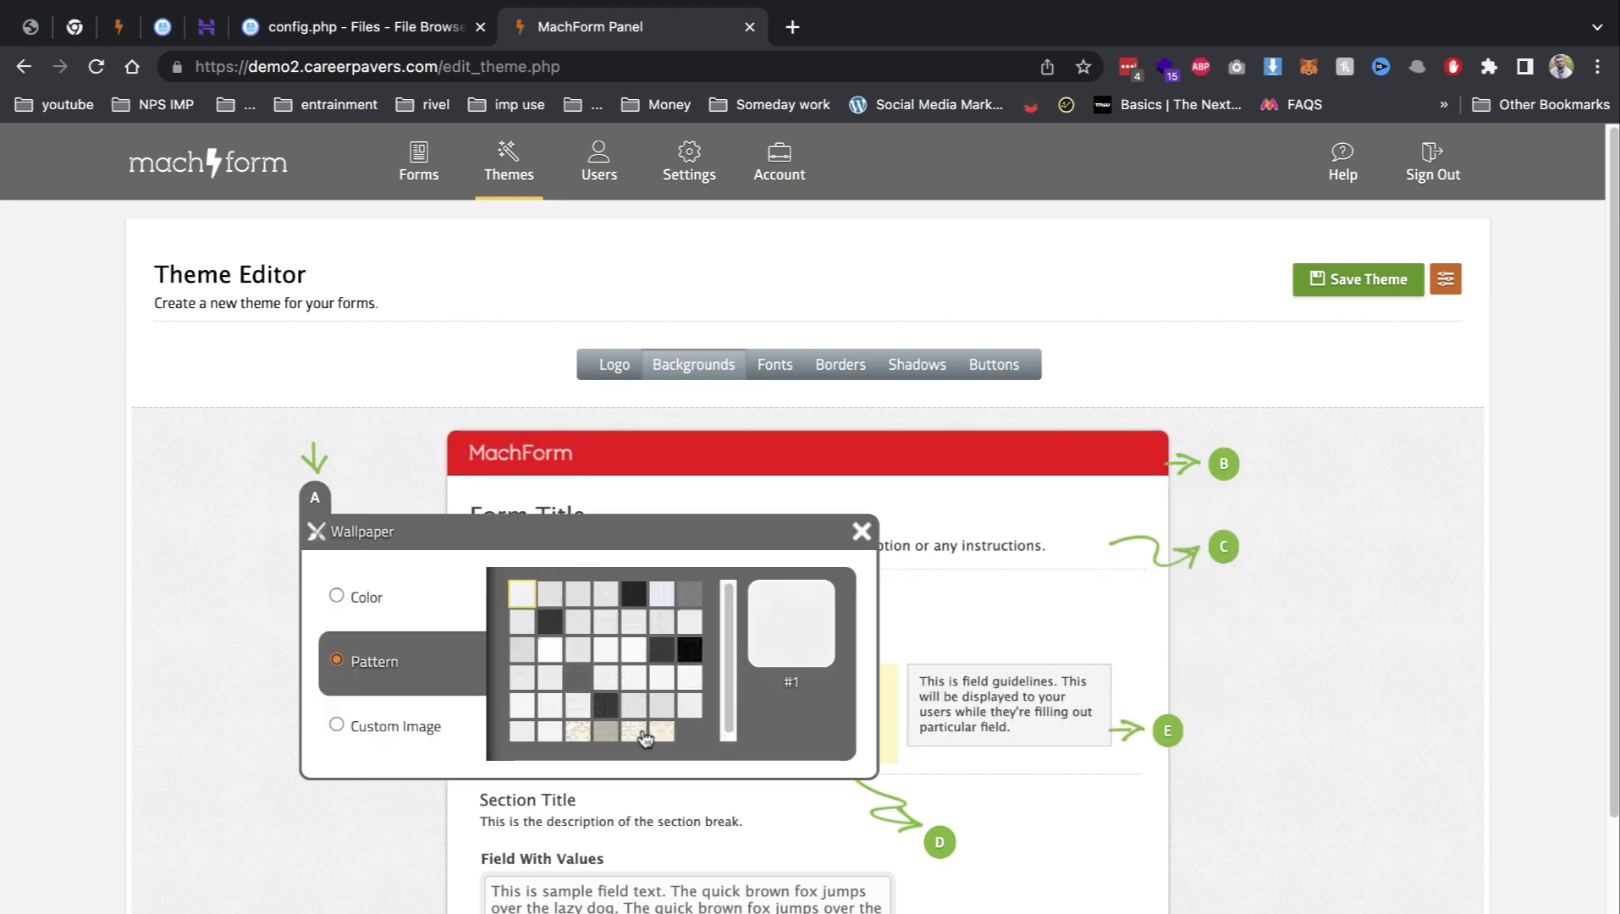
{"action": "left_click", "coordinate": [659, 733]}
Step: Save the edited theme under the name 'Red' and confirm
{"action": "left_click", "coordinate": [1364, 281]}
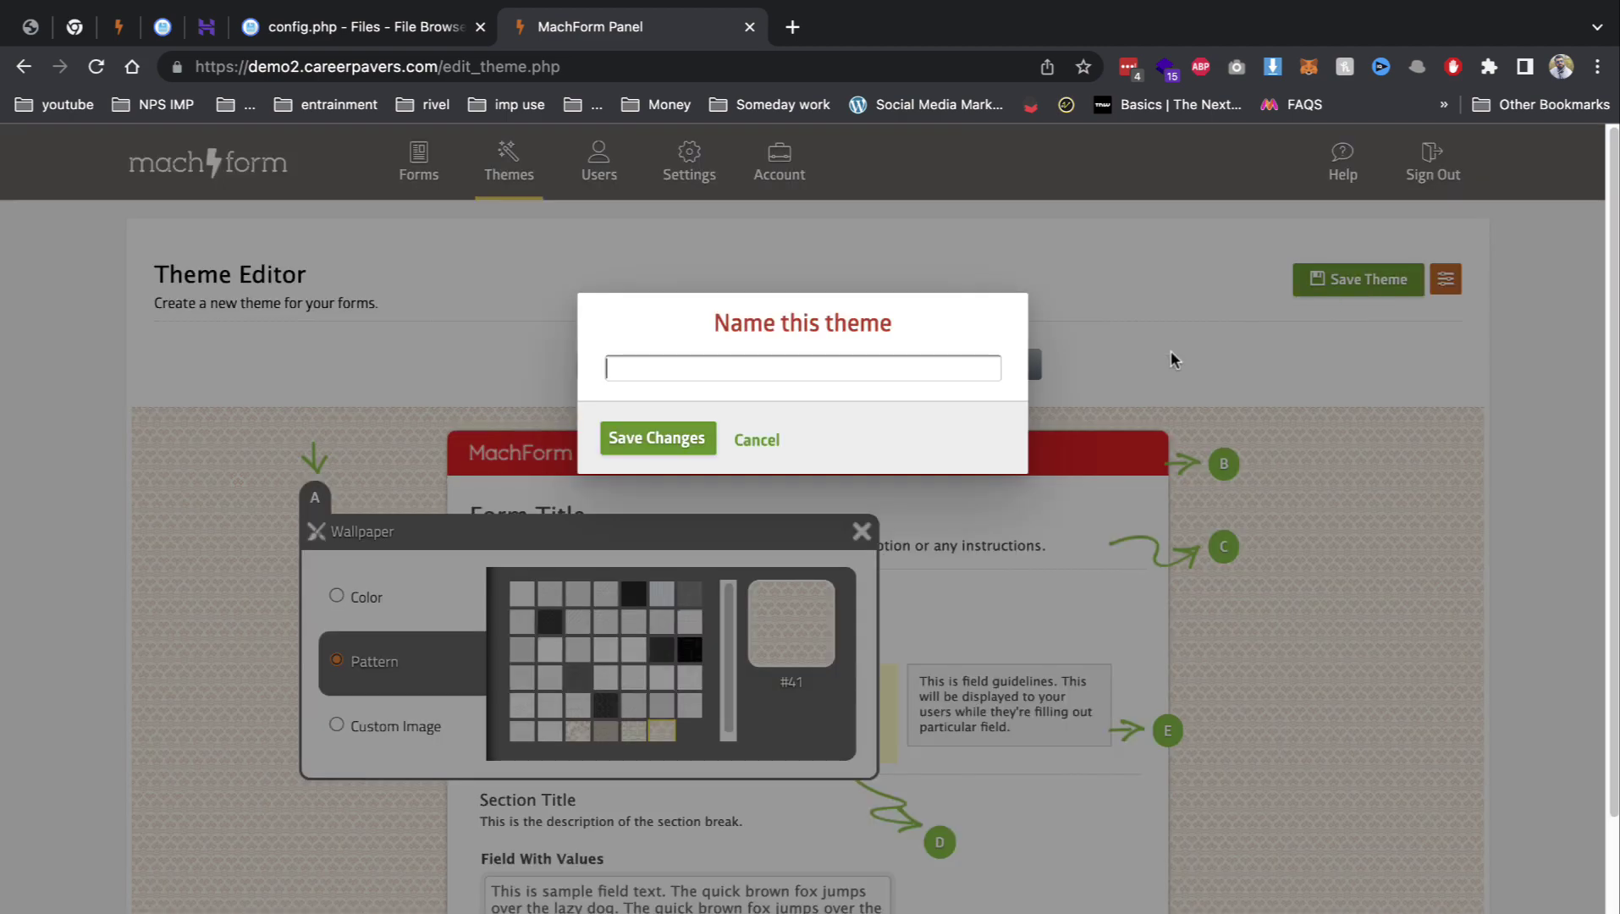
{"action": "left_click", "coordinate": [713, 372]}
{"action": "type", "text": "Red"}
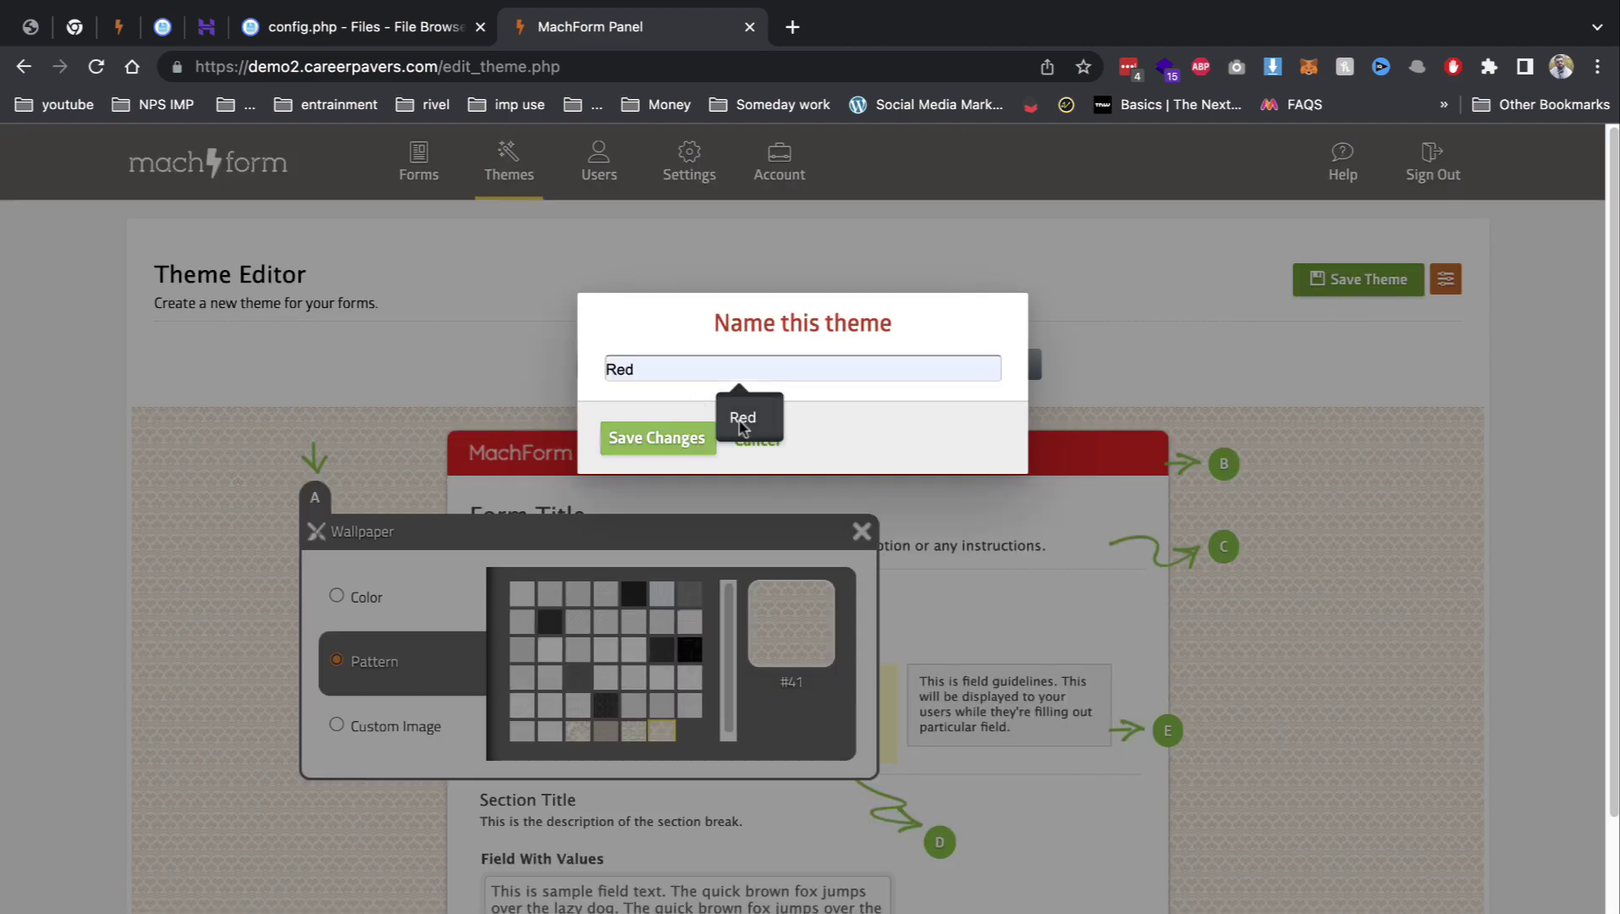
{"action": "left_click", "coordinate": [736, 416]}
{"action": "left_click", "coordinate": [648, 454]}
{"action": "left_click", "coordinate": [619, 525]}
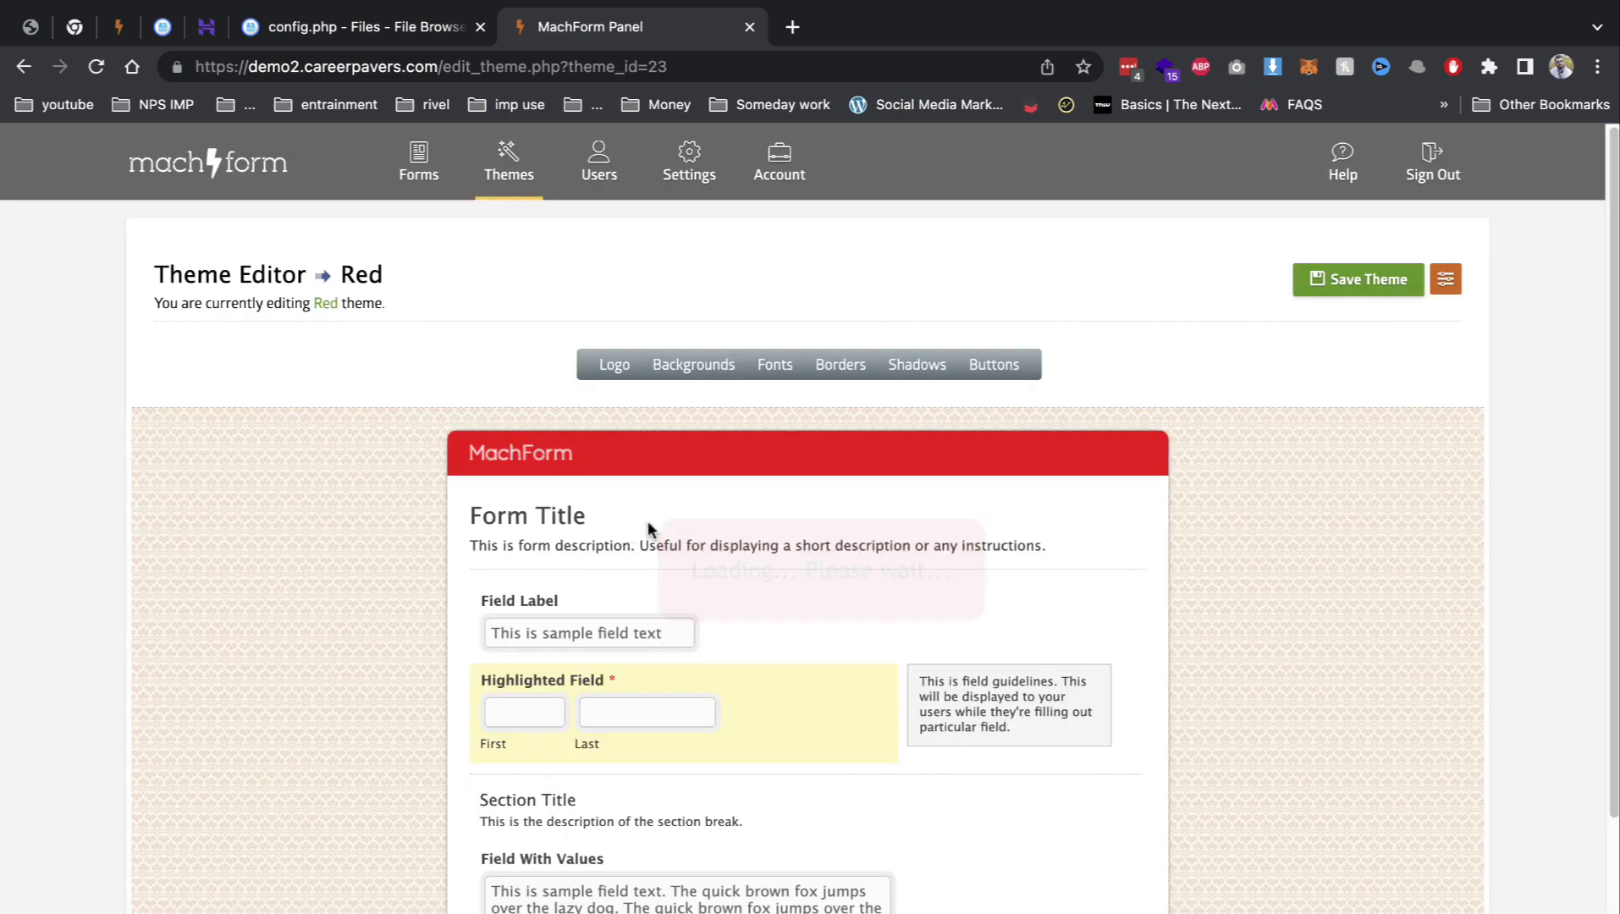
Step: Check the theme's Buttons styling options, then go back to Forms
{"action": "scroll", "coordinate": [1039, 518], "scroll_direction": "down", "scroll_amount": 1}
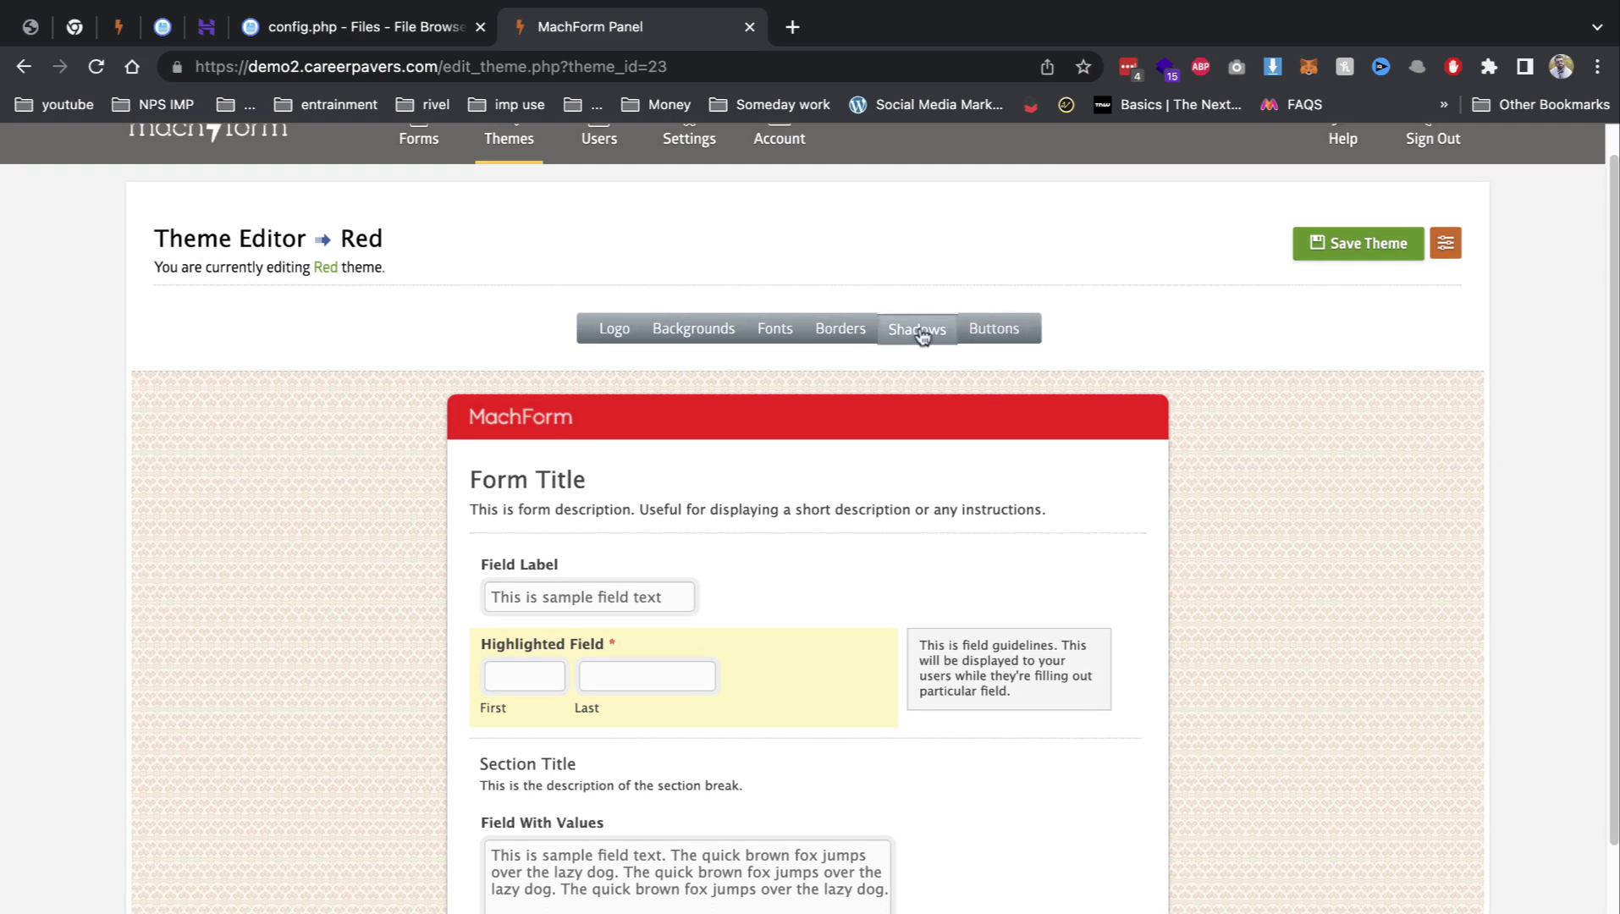
{"action": "left_click", "coordinate": [987, 332]}
{"action": "scroll", "coordinate": [766, 548], "scroll_direction": "down", "scroll_amount": 5}
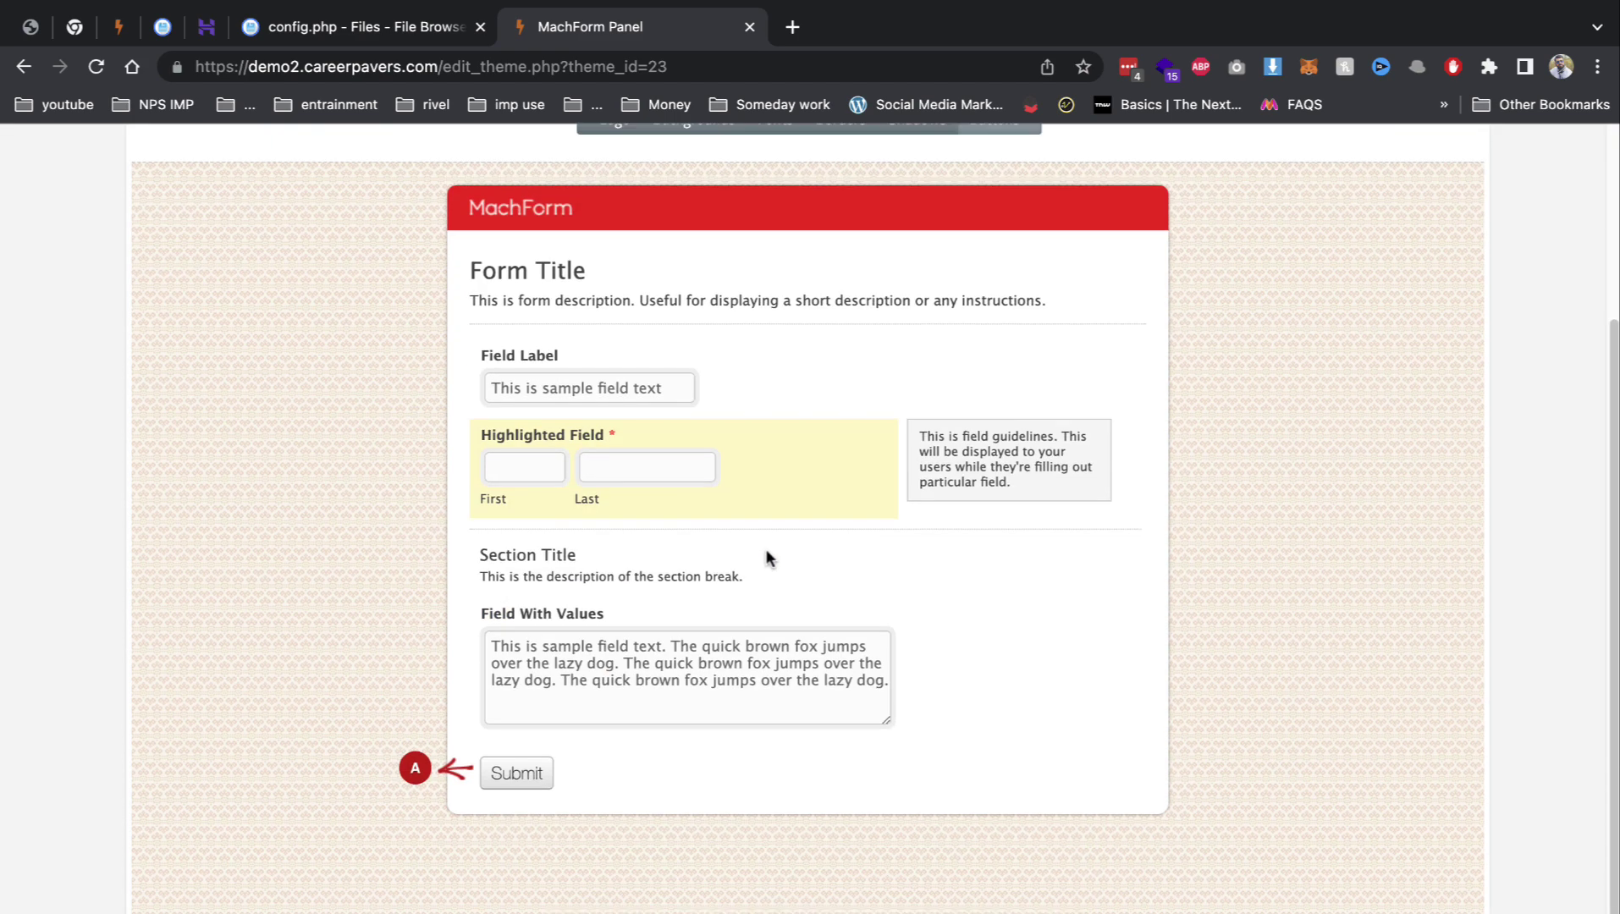
{"action": "scroll", "coordinate": [764, 546], "scroll_direction": "up", "scroll_amount": 6}
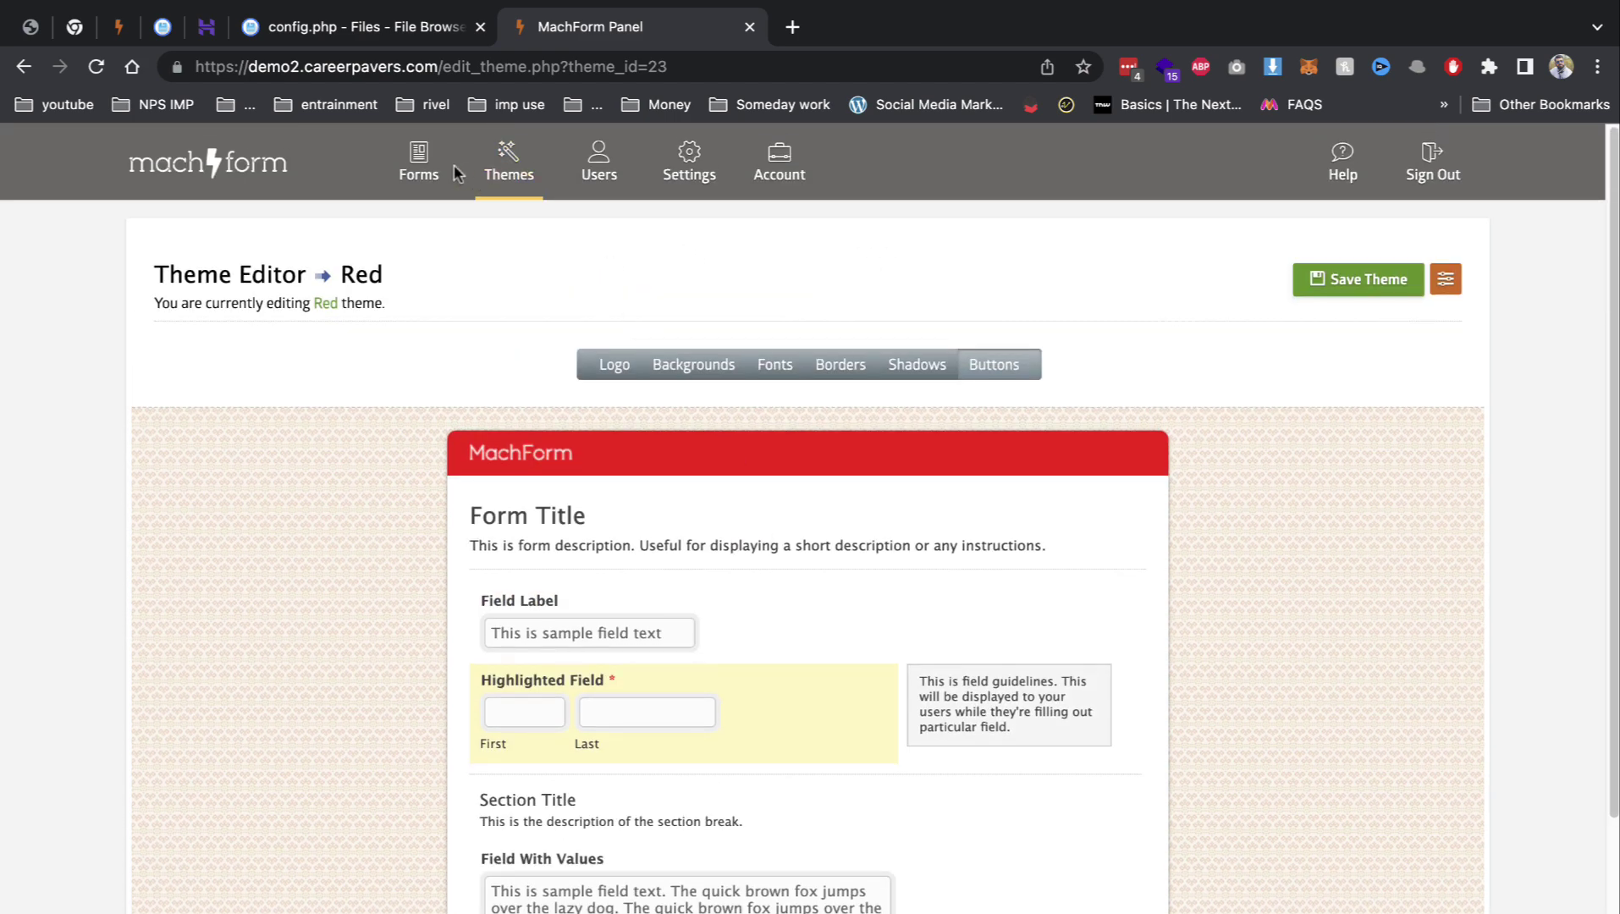
{"action": "left_click", "coordinate": [423, 162]}
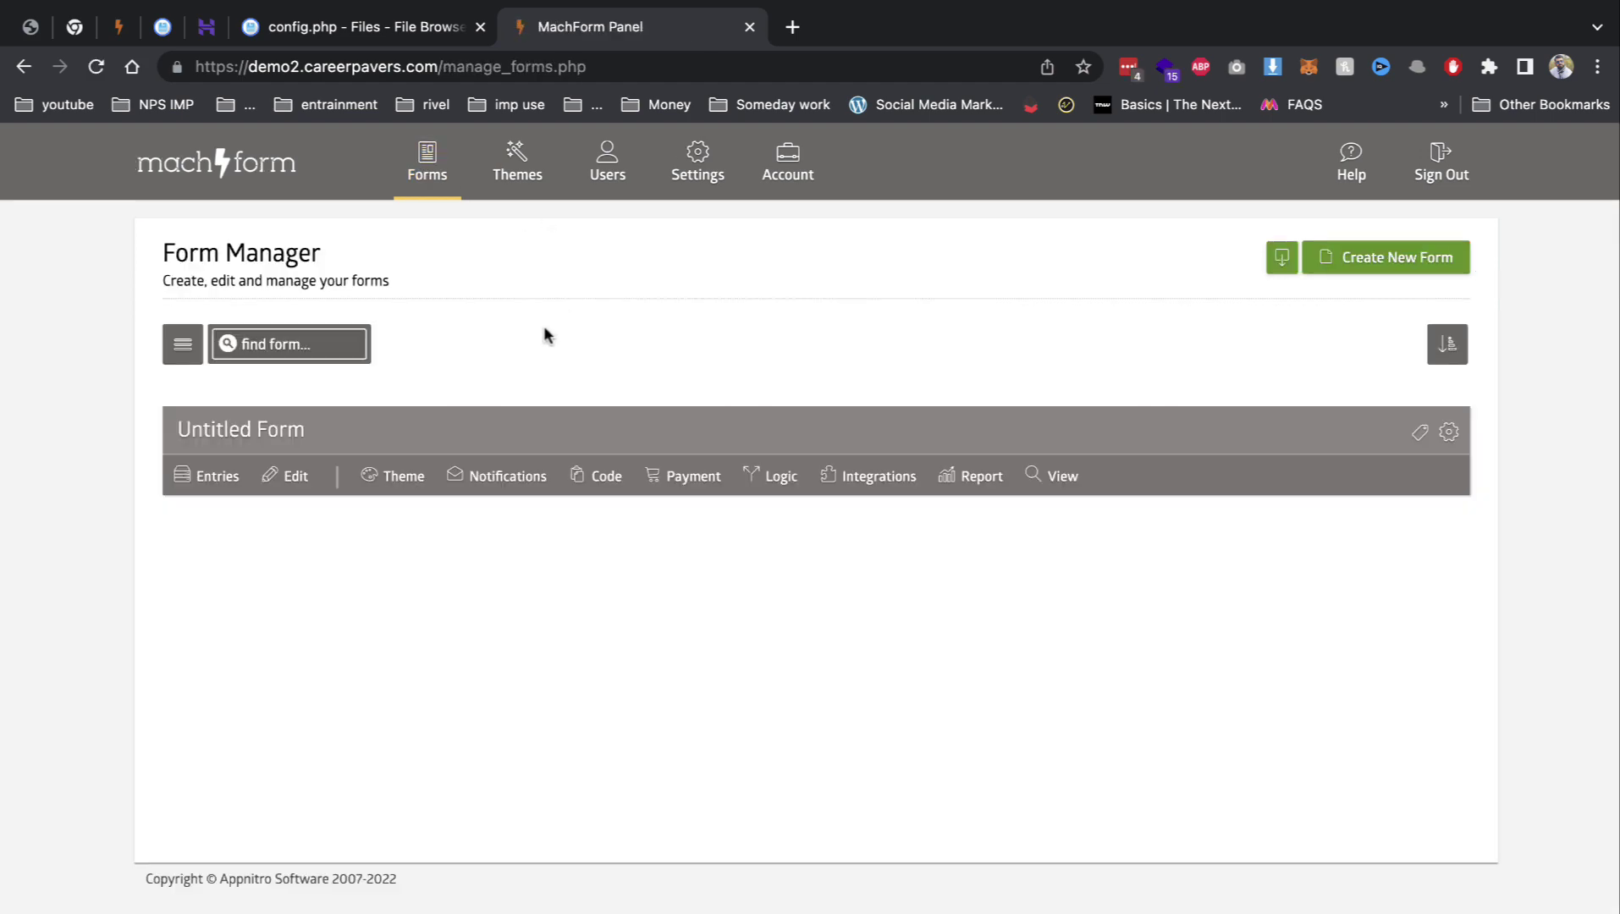
Step: Browse the Untitled Form's payment merchant list, leaving PayPal Standard selected
{"action": "left_click", "coordinate": [690, 491]}
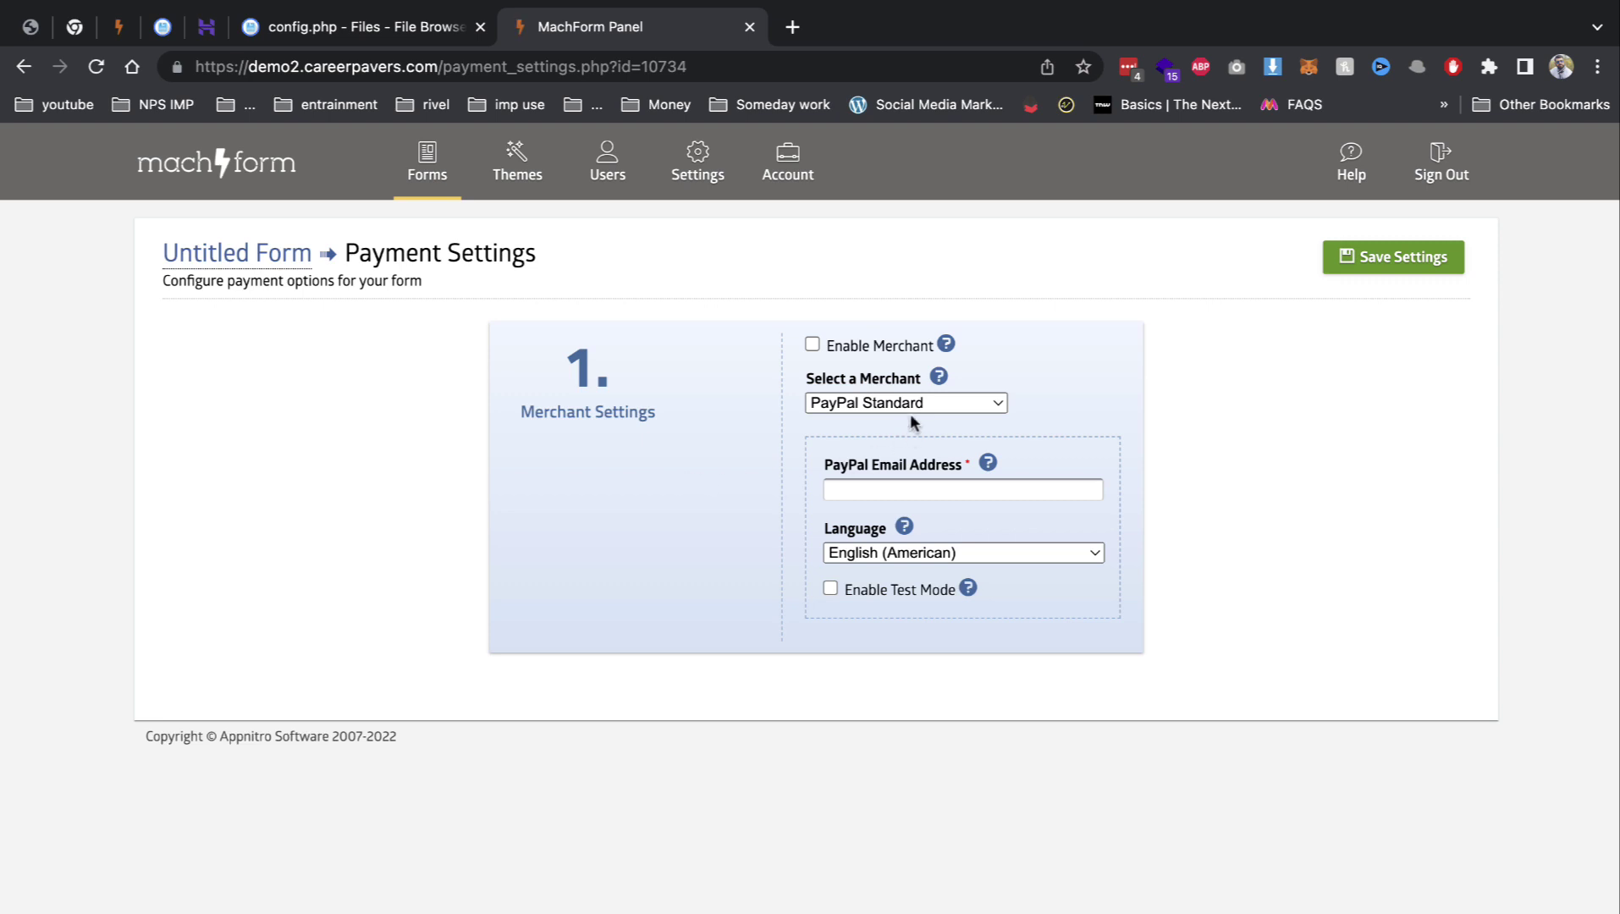
{"action": "left_click", "coordinate": [910, 405]}
{"action": "left_click", "coordinate": [896, 402]}
{"action": "left_click", "coordinate": [851, 403]}
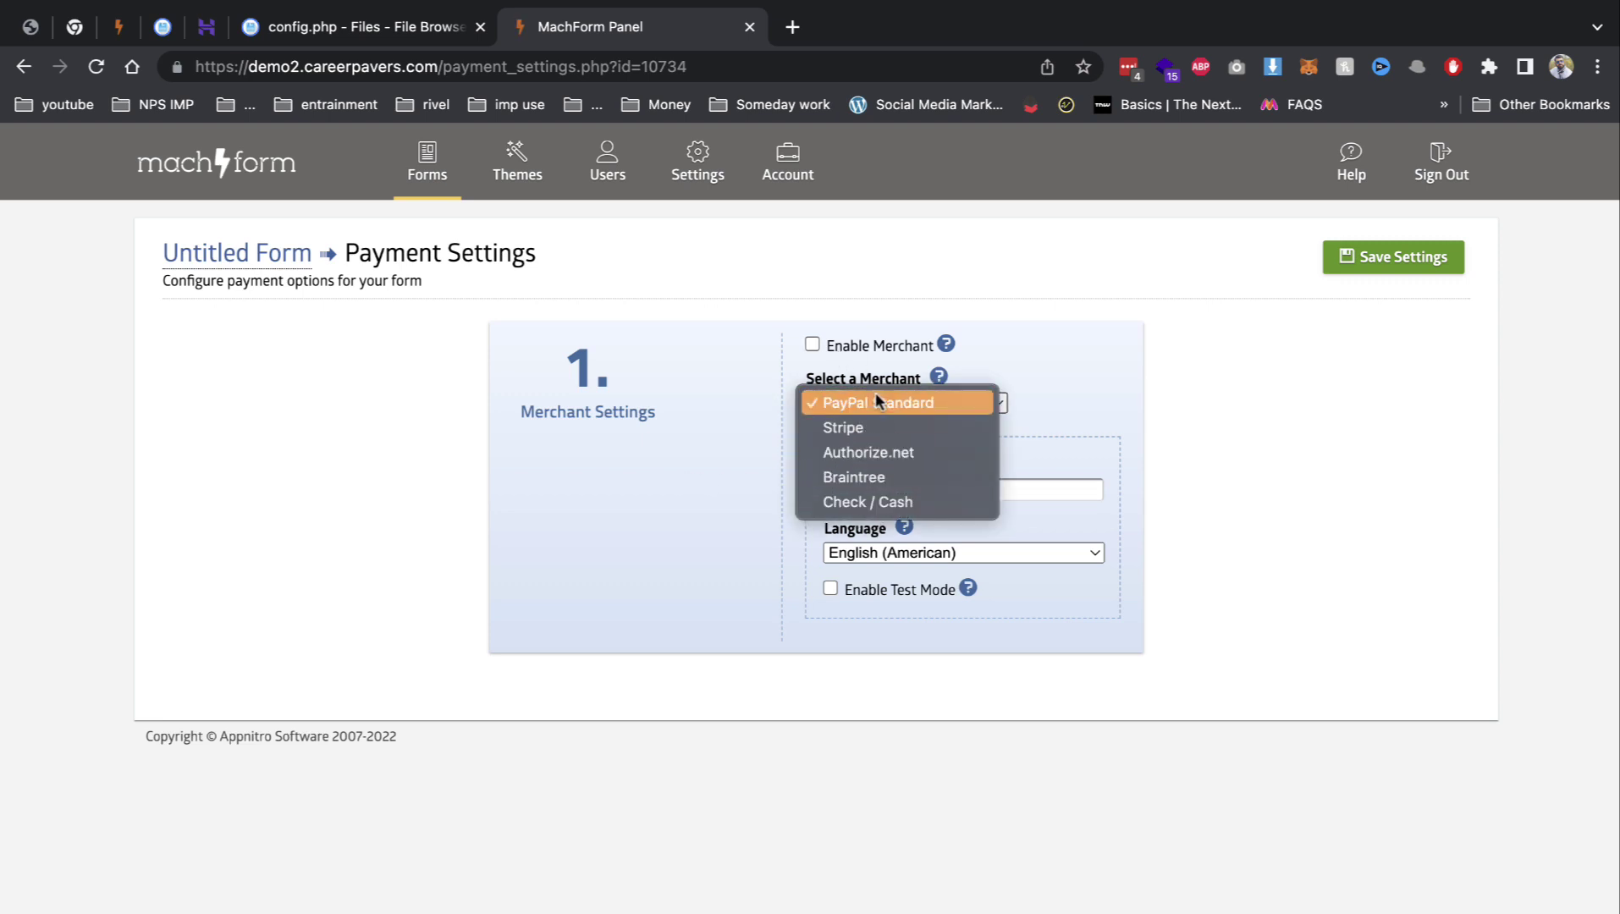
{"action": "left_click", "coordinate": [1096, 423]}
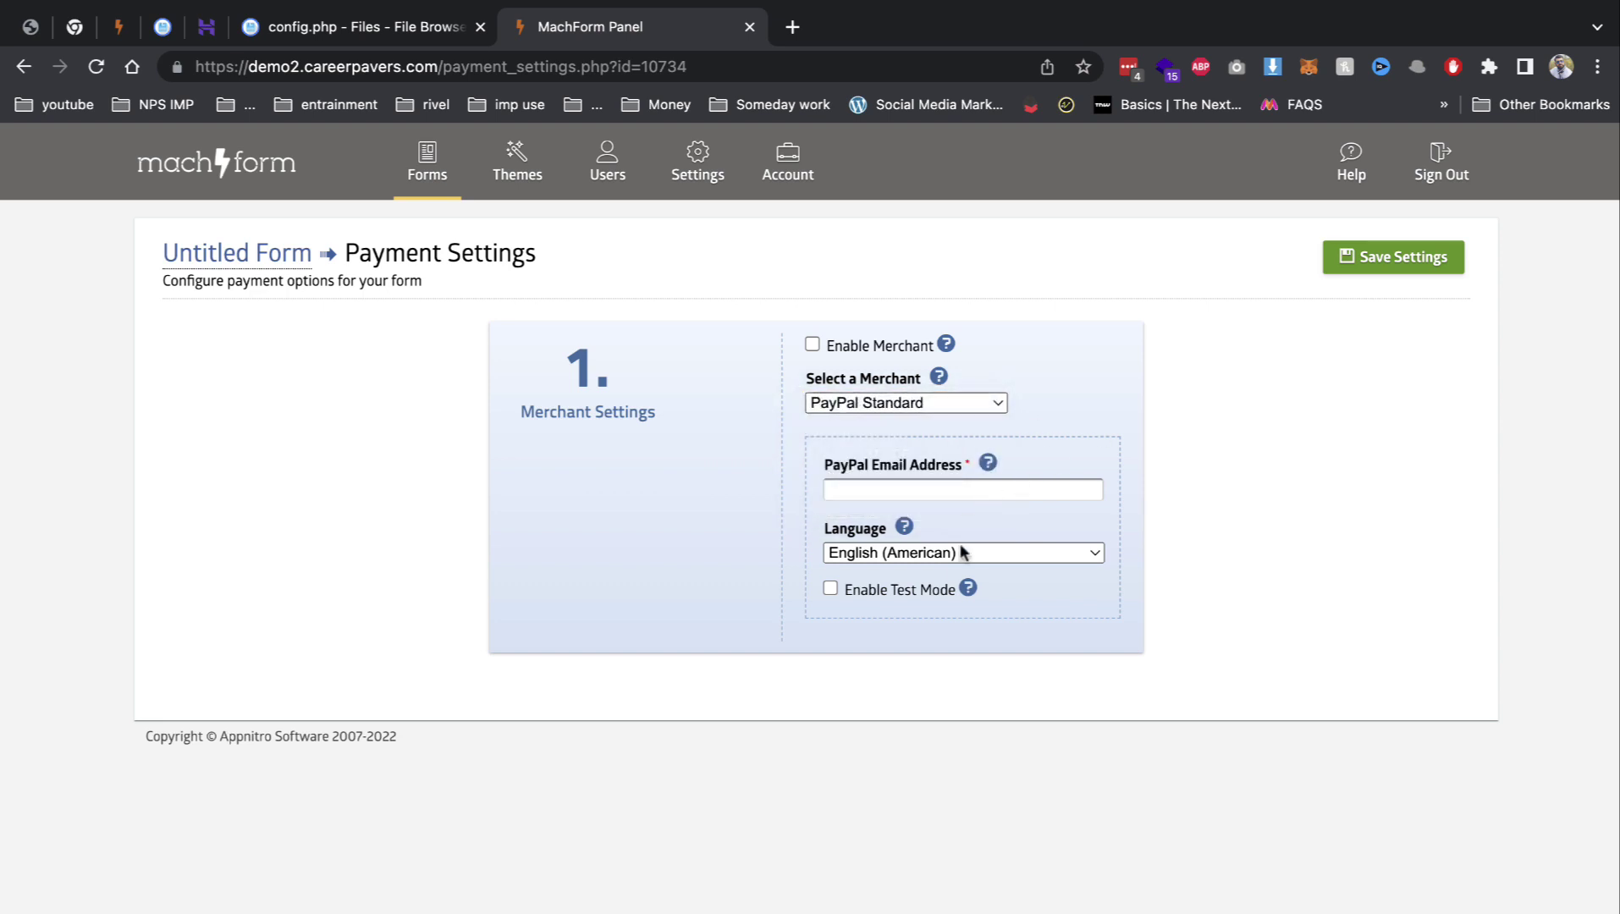
{"action": "left_click", "coordinate": [938, 589]}
Step: Open the live Untitled Form and enter Text 'sdfsd', Paragraph 'fsdf', a time and a test phone number
{"action": "left_click", "coordinate": [253, 252]}
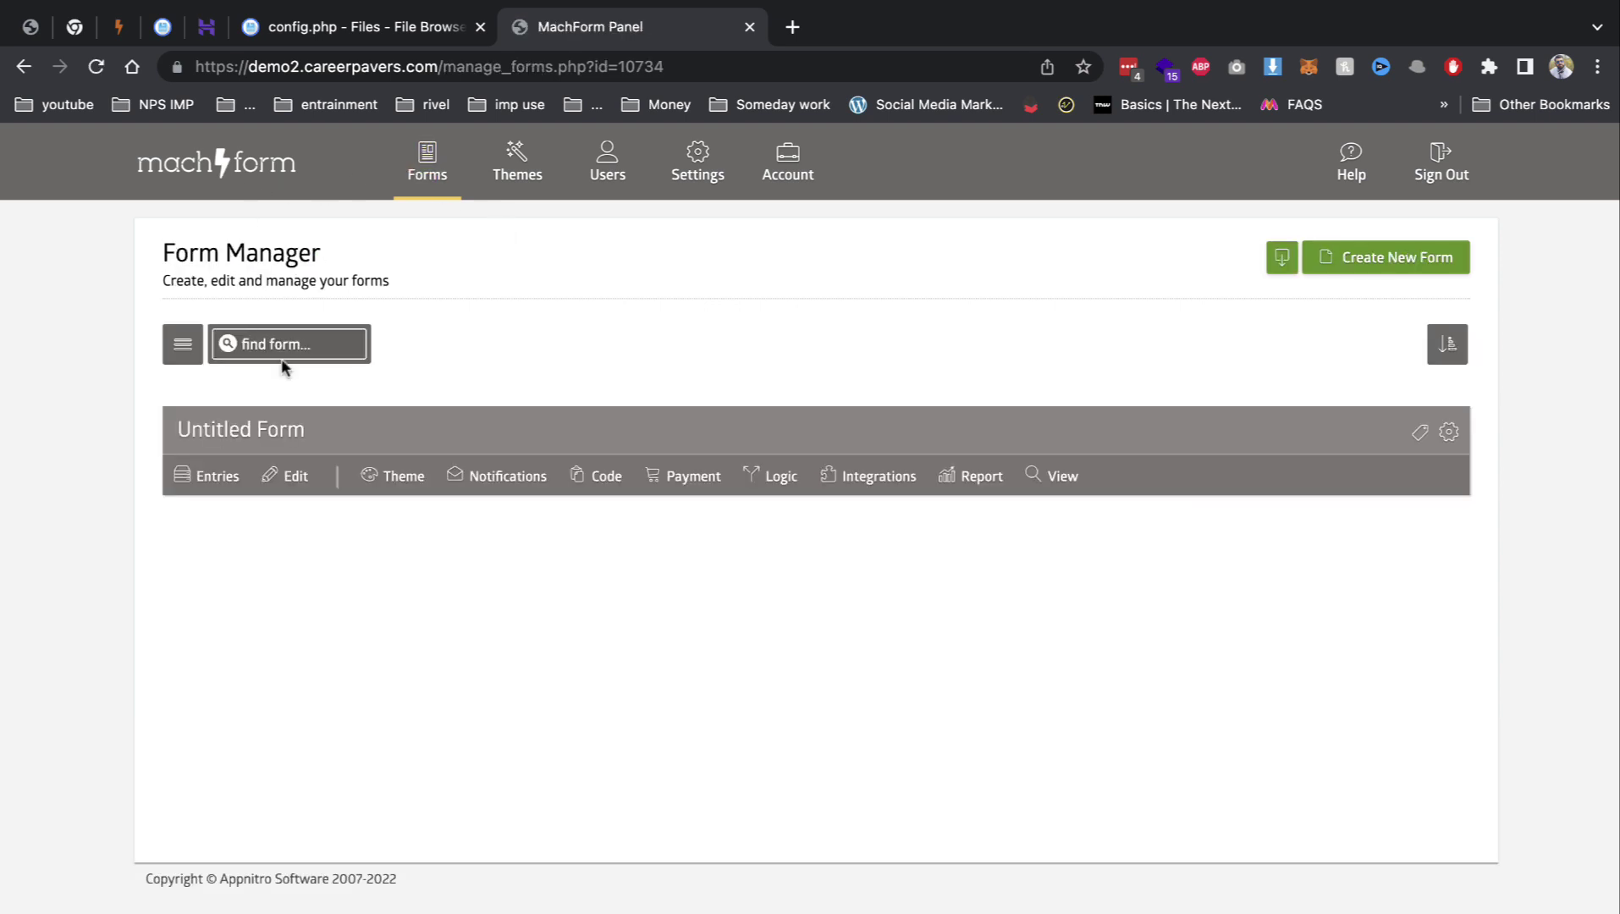
{"action": "left_click", "coordinate": [1060, 477]}
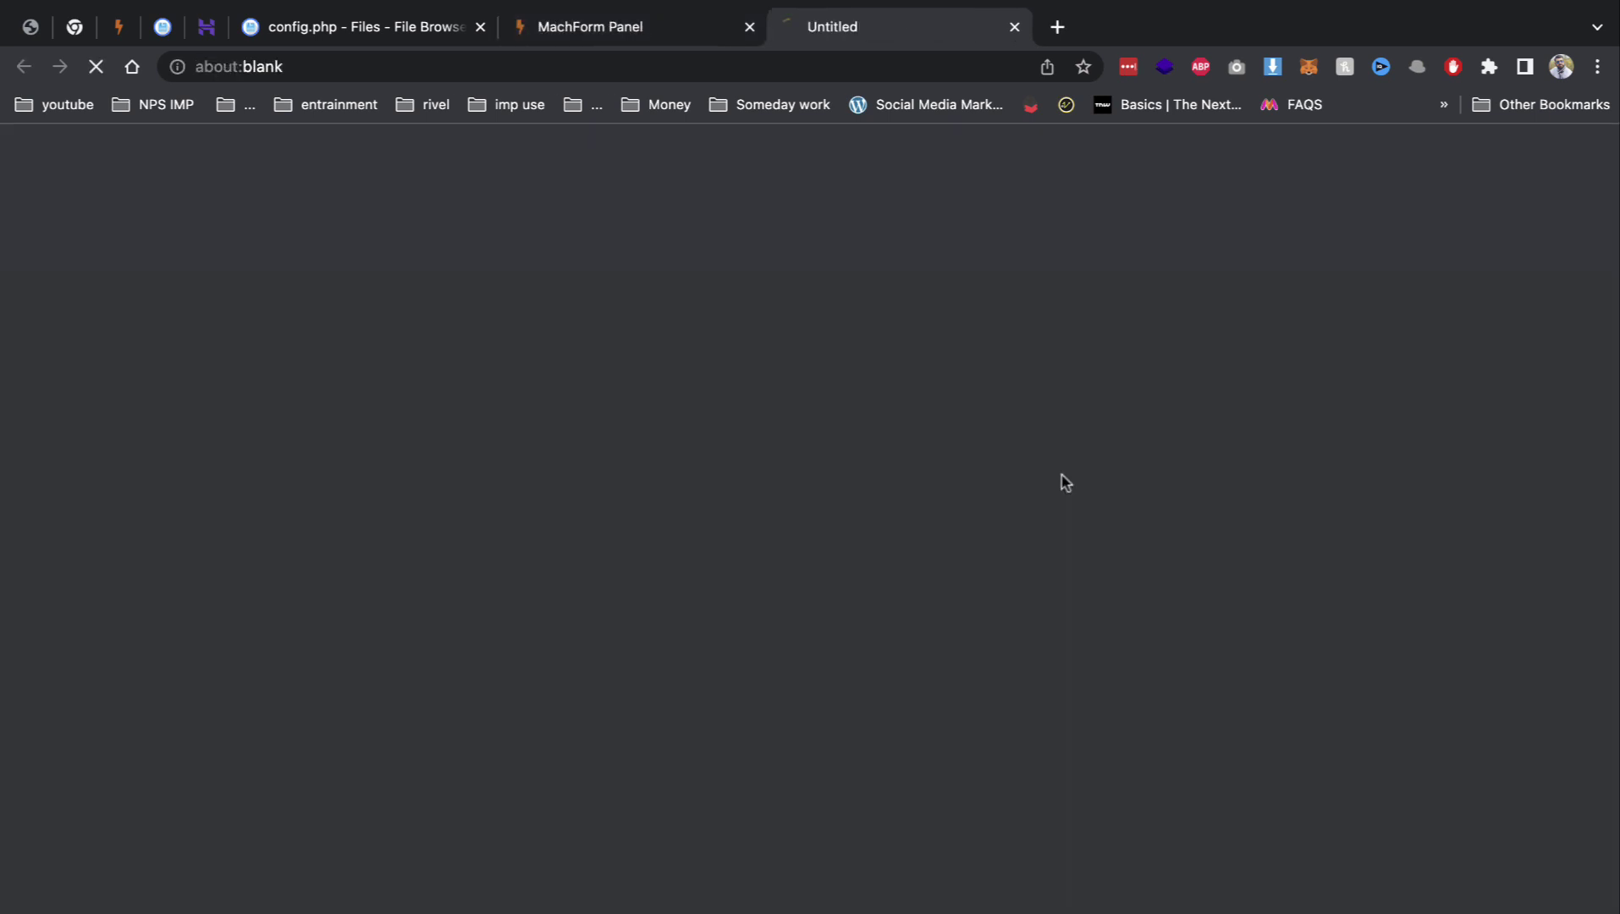
{"action": "left_click", "coordinate": [643, 338]}
{"action": "type", "text": "sdfsd"}
{"action": "left_click", "coordinate": [626, 440]}
{"action": "type", "text": "fsdf"}
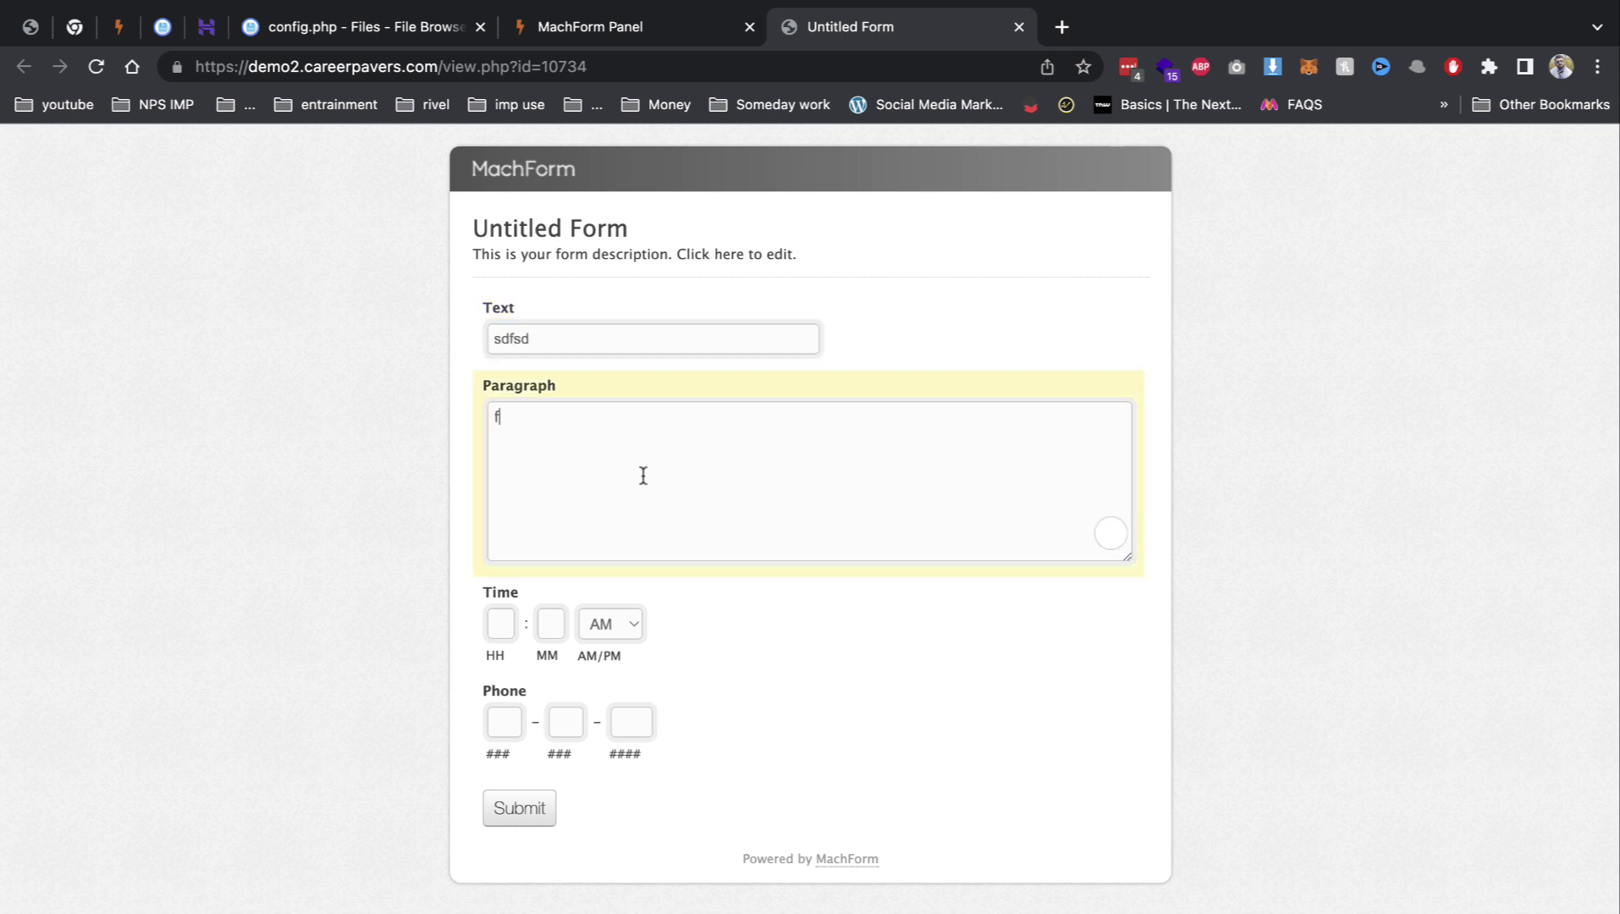
{"action": "left_click", "coordinate": [509, 632]}
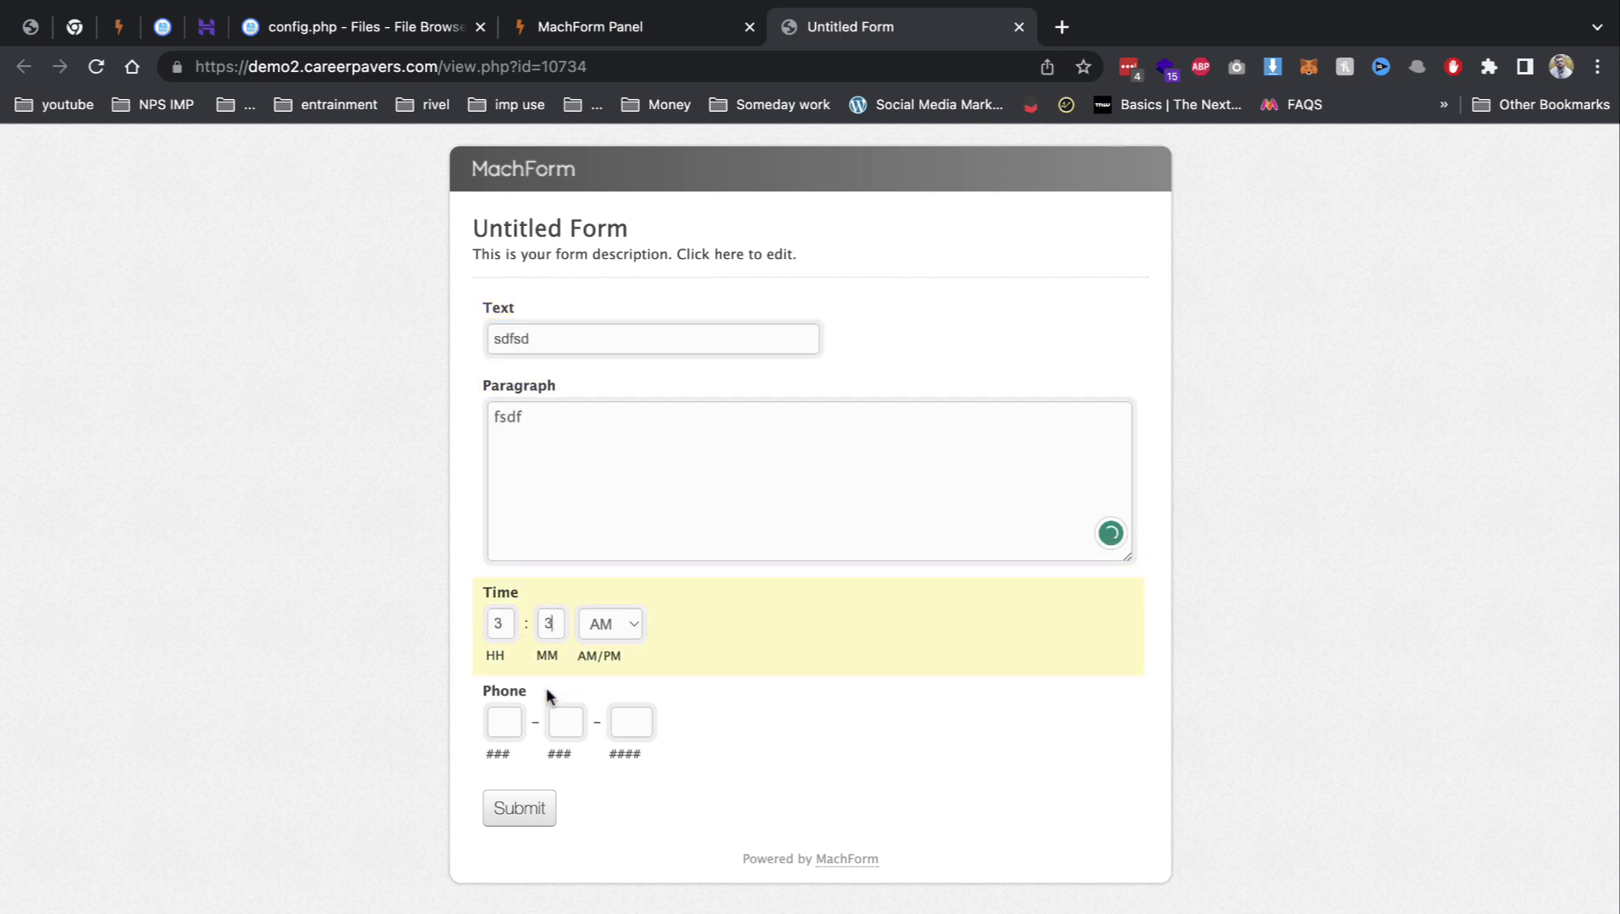
{"action": "left_click", "coordinate": [487, 726]}
{"action": "type", "text": "234234"}
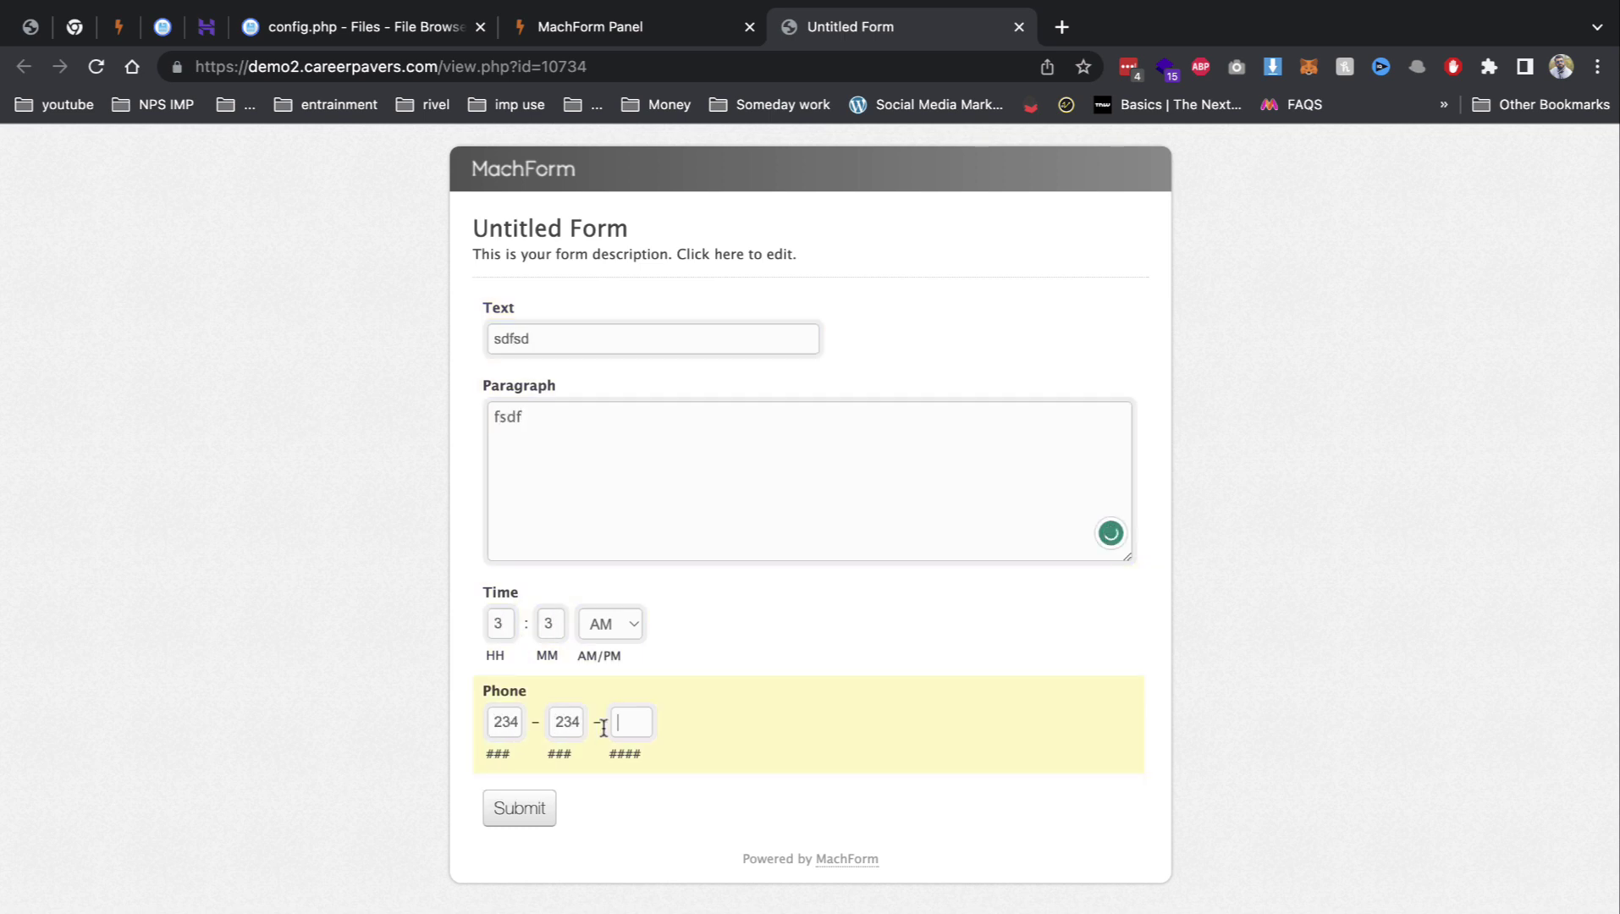
Step: Submit the form, correct the invalid phone number, resubmit, and close the live tab
{"action": "left_click", "coordinate": [555, 809]}
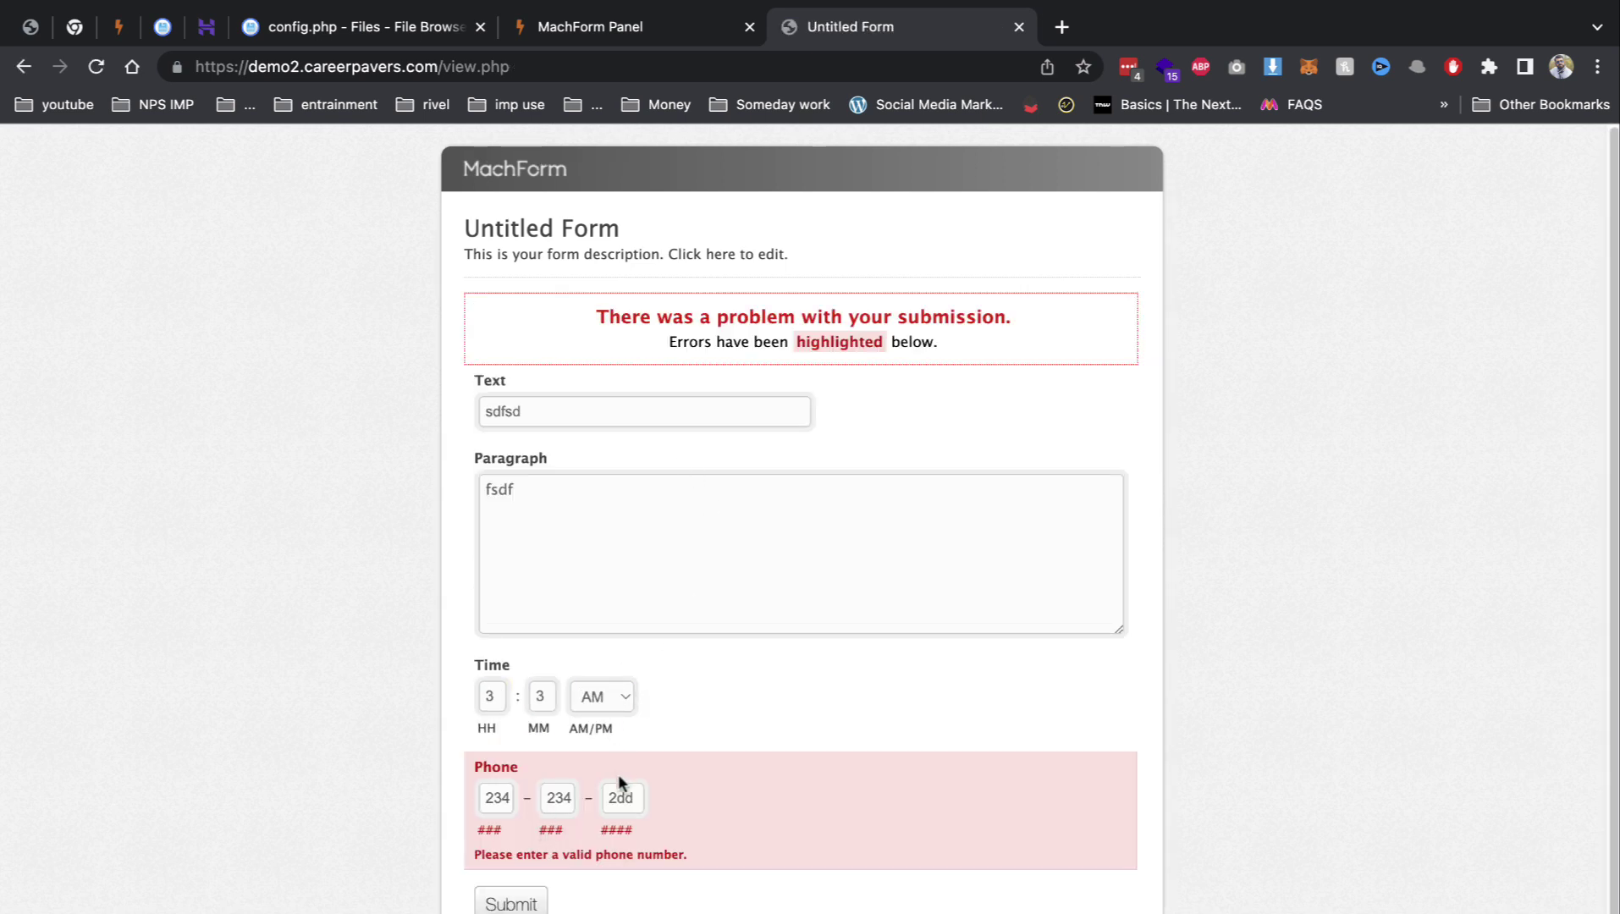
{"action": "left_click", "coordinate": [537, 902]}
{"action": "left_click", "coordinate": [539, 905]}
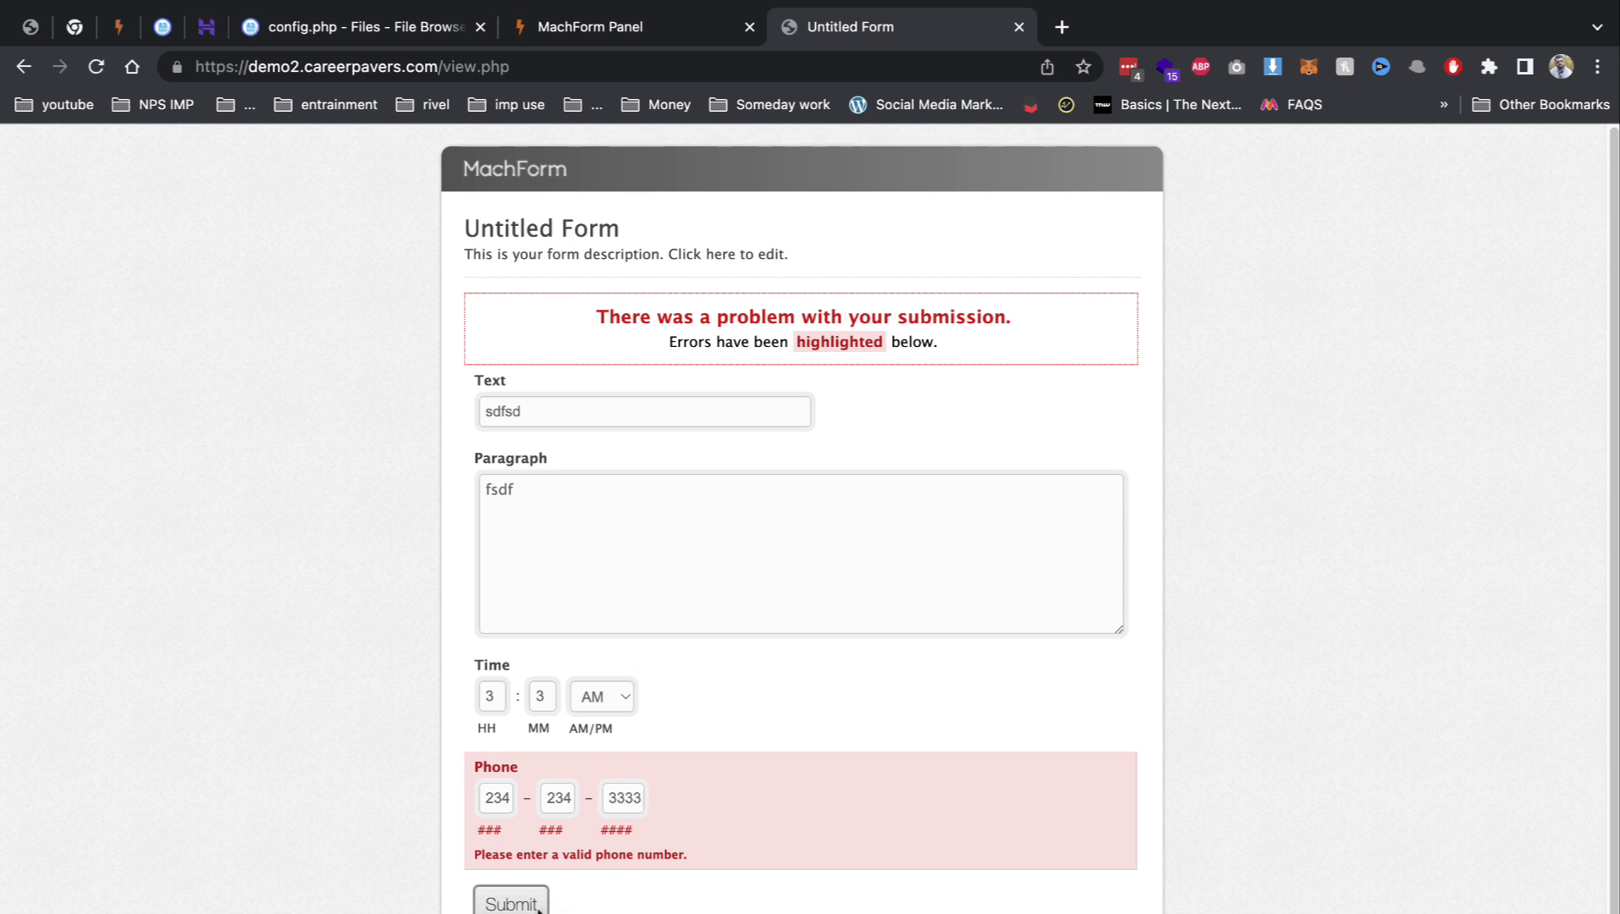
{"action": "left_click", "coordinate": [1019, 27]}
Step: View the Untitled Form's entries, try a filter on the Text field, then cancel and return
{"action": "left_click", "coordinate": [213, 476]}
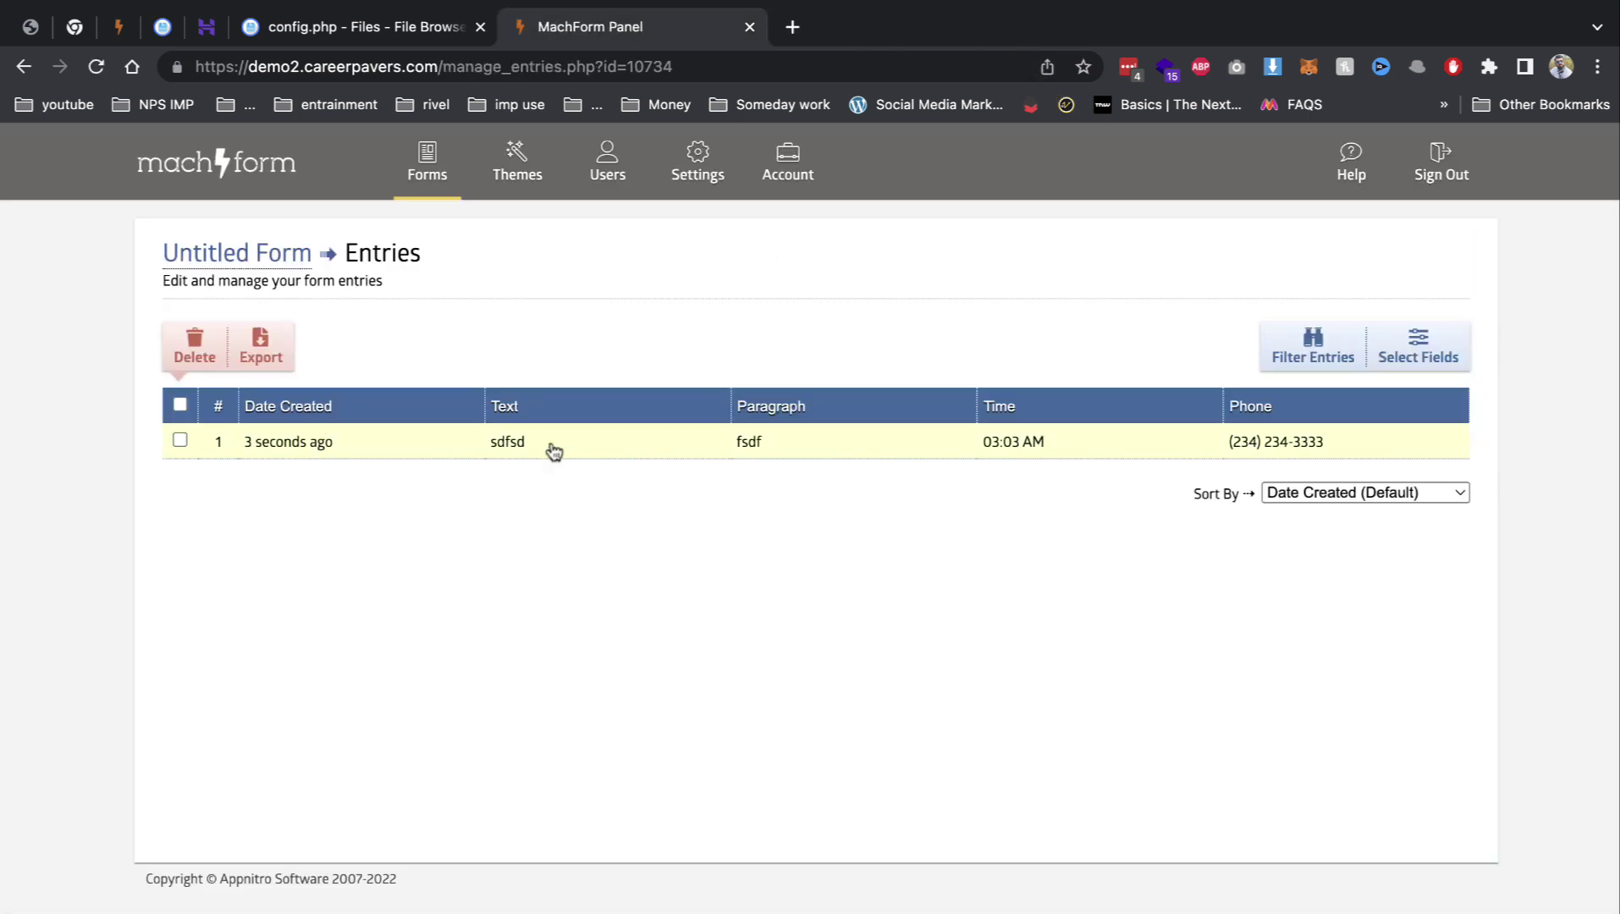
{"action": "left_click", "coordinate": [1329, 359]}
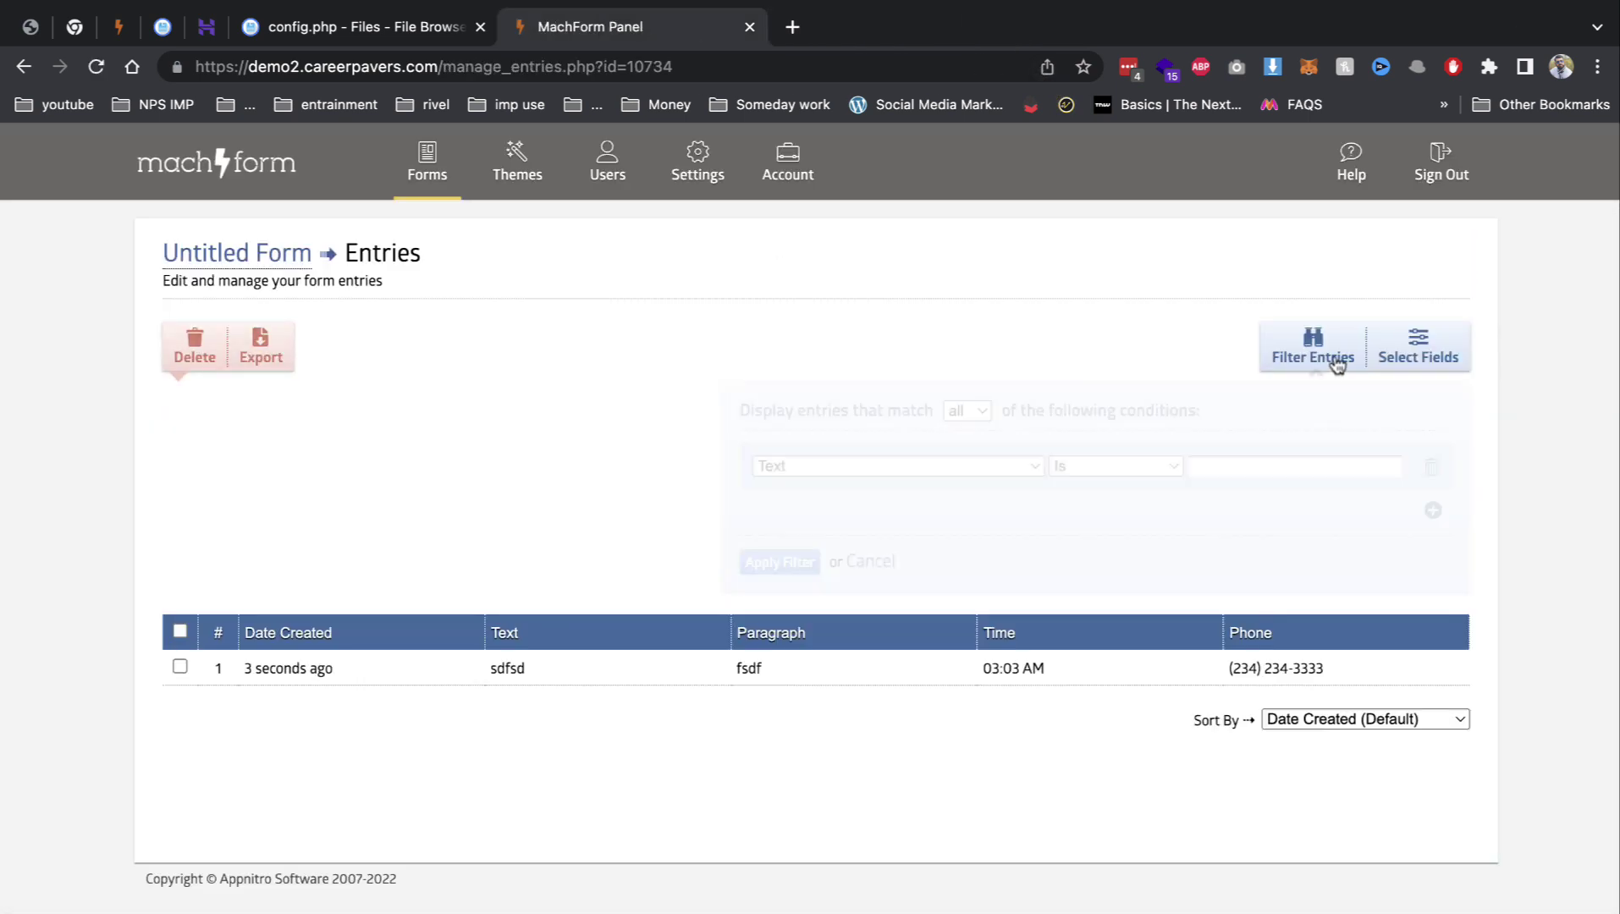
{"action": "left_click", "coordinate": [1026, 461]}
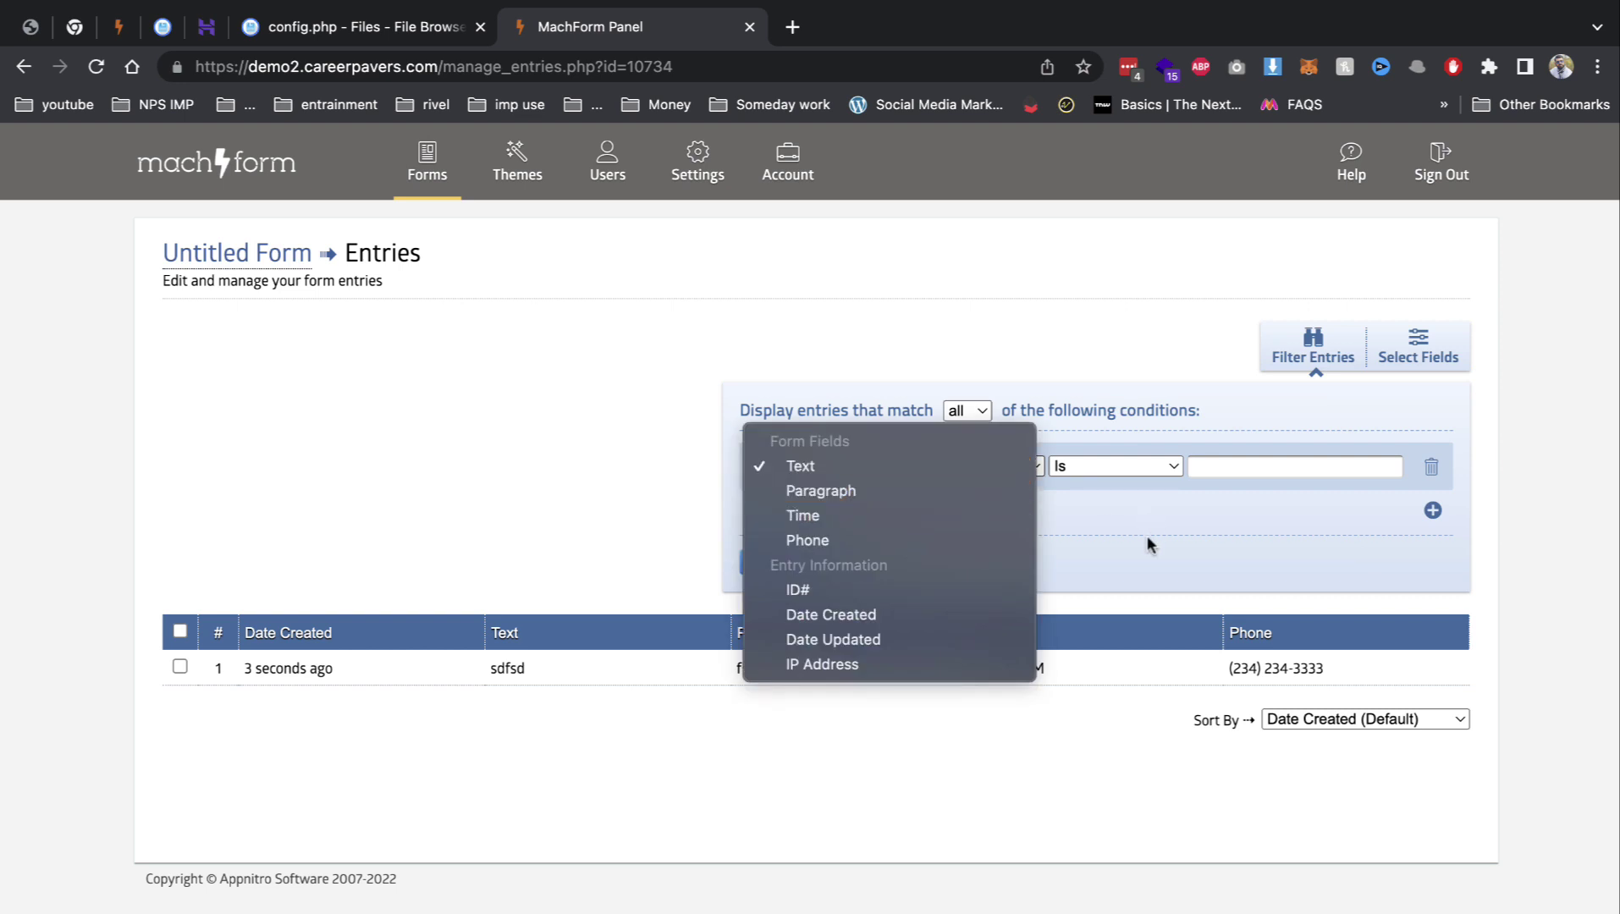
{"action": "left_click", "coordinate": [1234, 536]}
{"action": "left_click", "coordinate": [883, 564]}
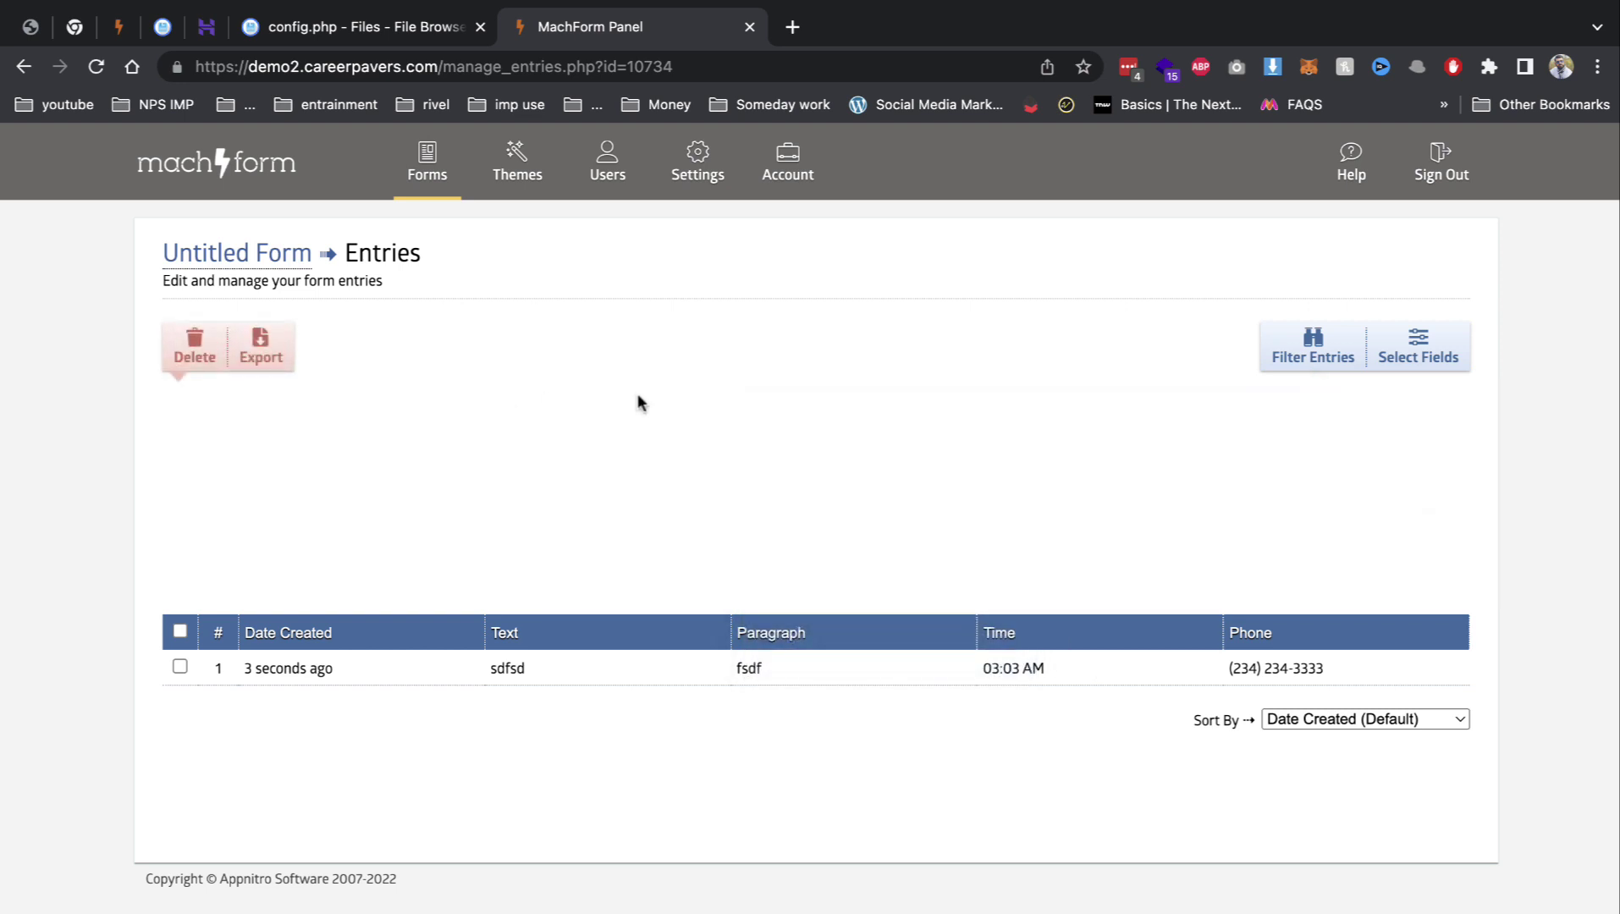
{"action": "left_click", "coordinate": [24, 66]}
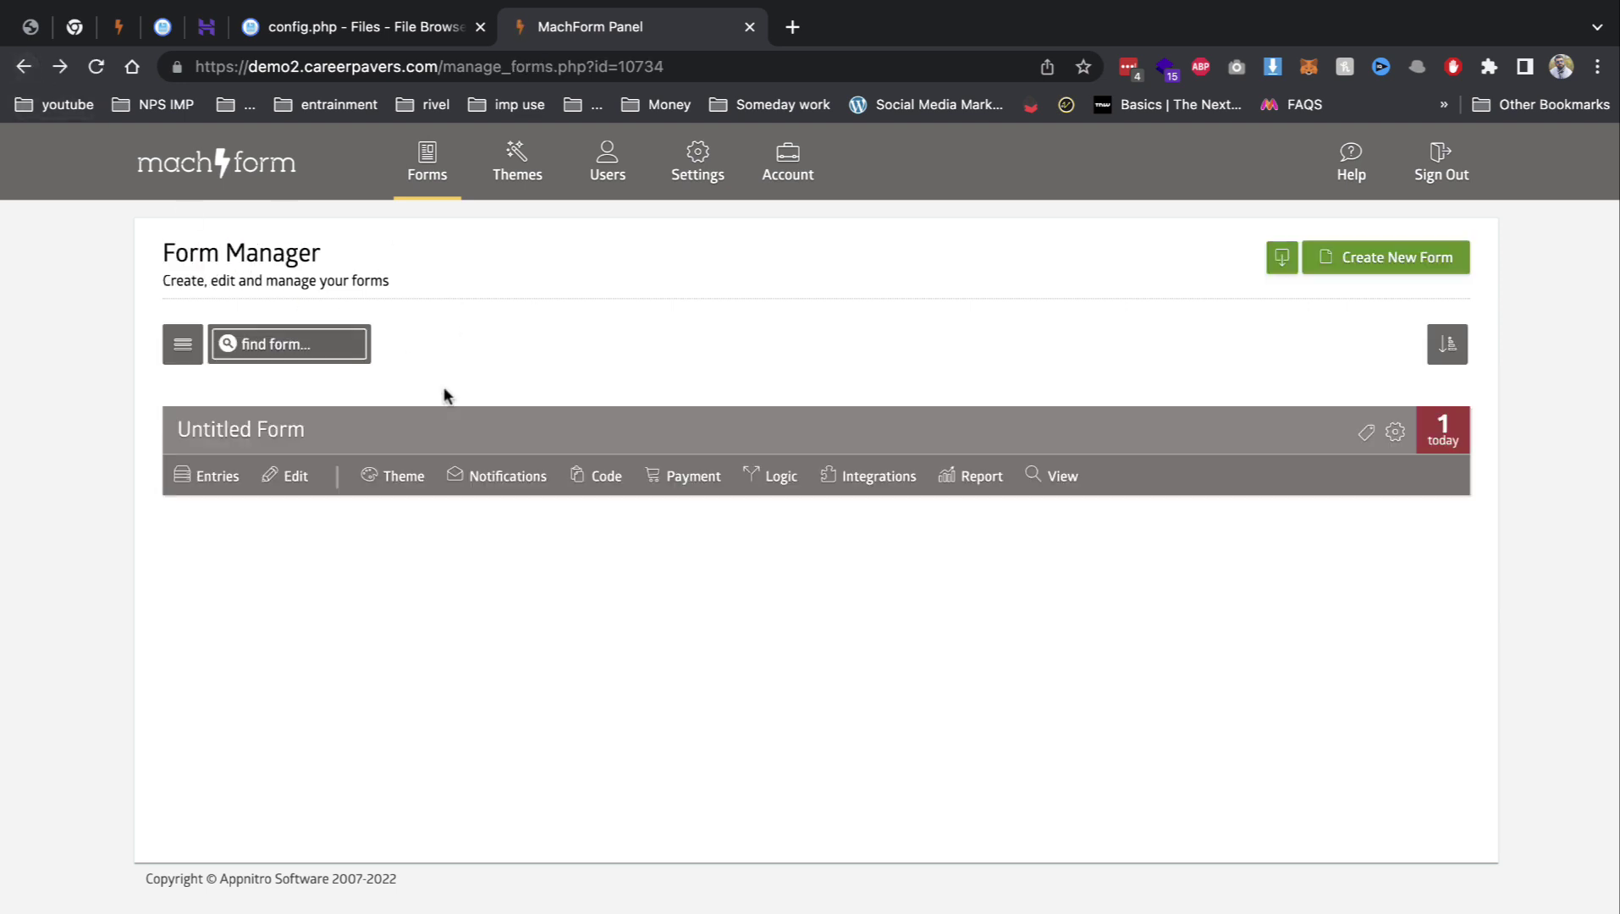
Step: Apply the Red theme to the Untitled Form and preview its live page
{"action": "left_click", "coordinate": [414, 477]}
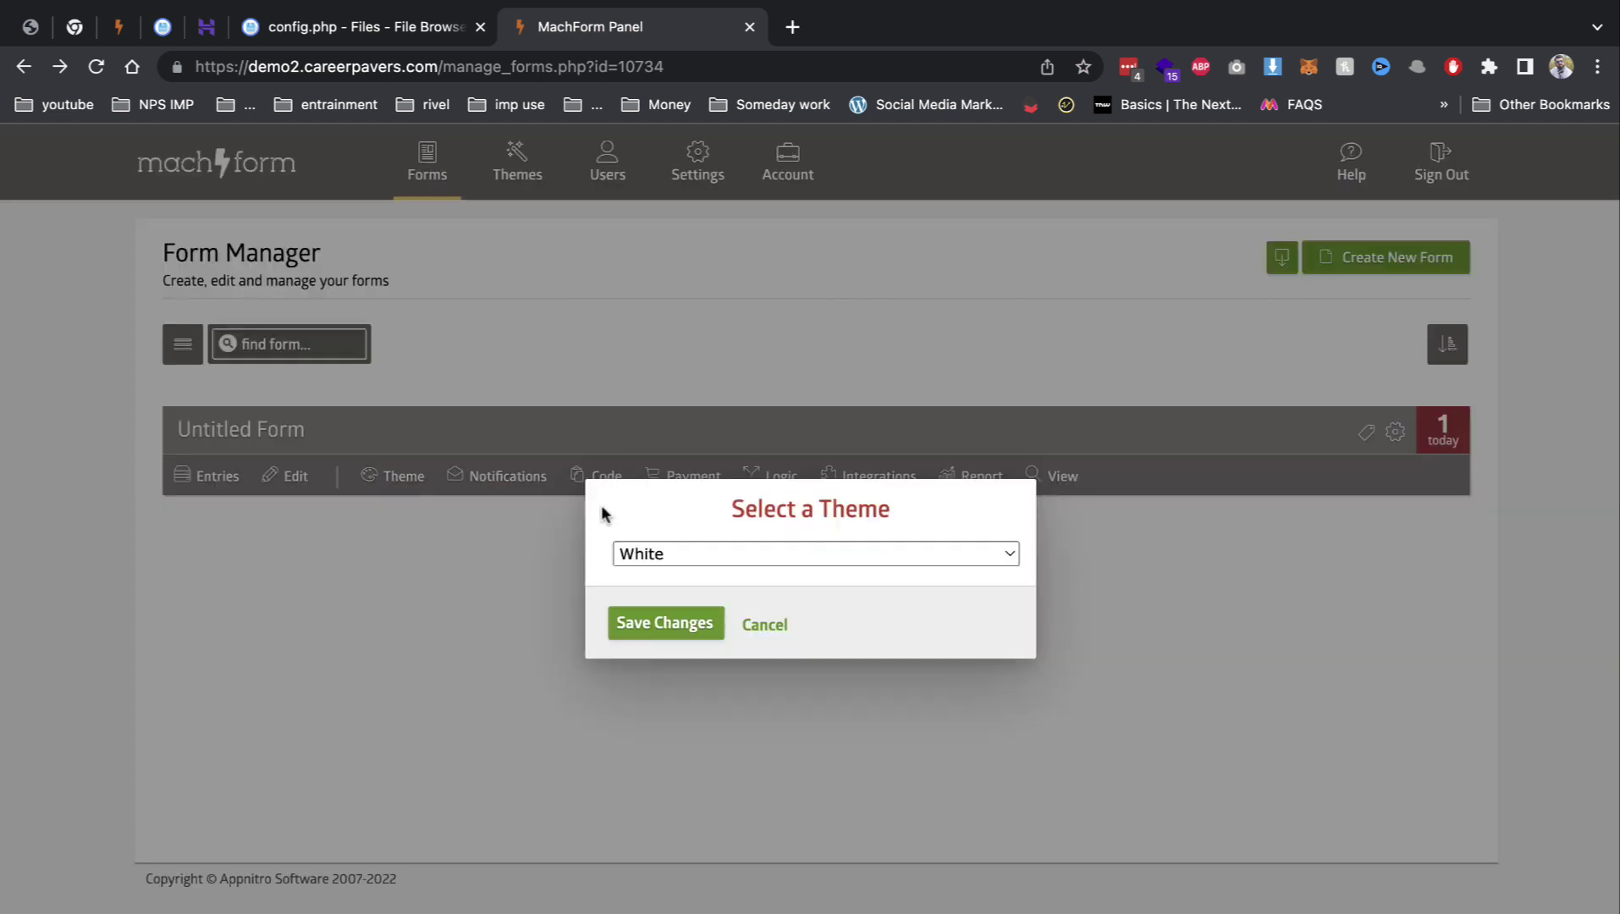
{"action": "left_click", "coordinate": [719, 555]}
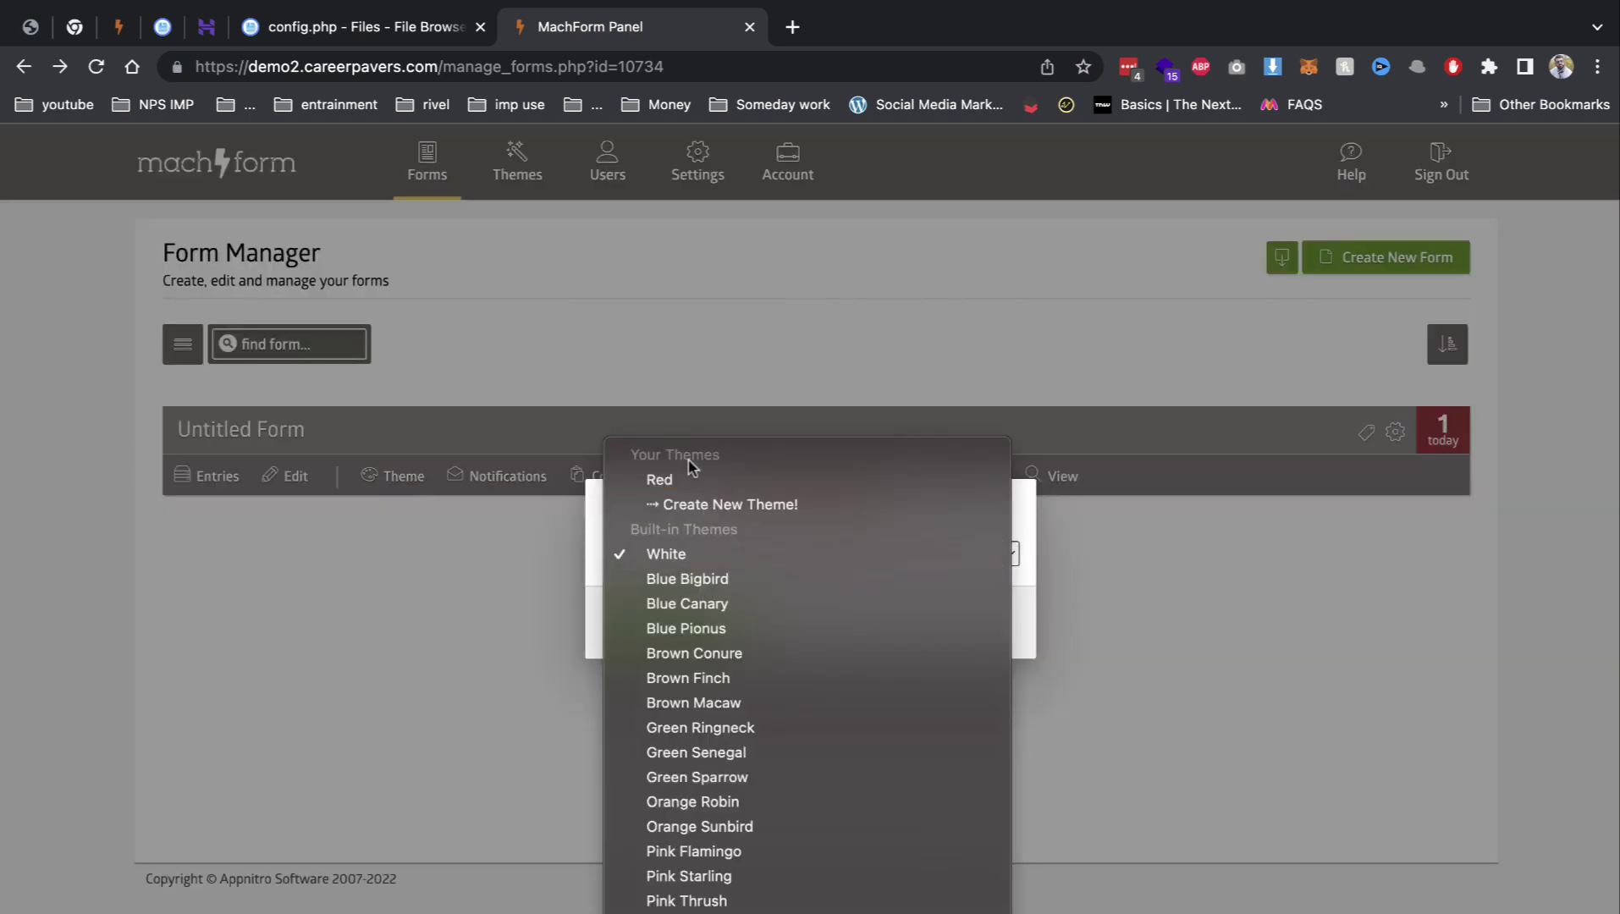
{"action": "key", "text": "Return"}
{"action": "left_click", "coordinate": [668, 626]}
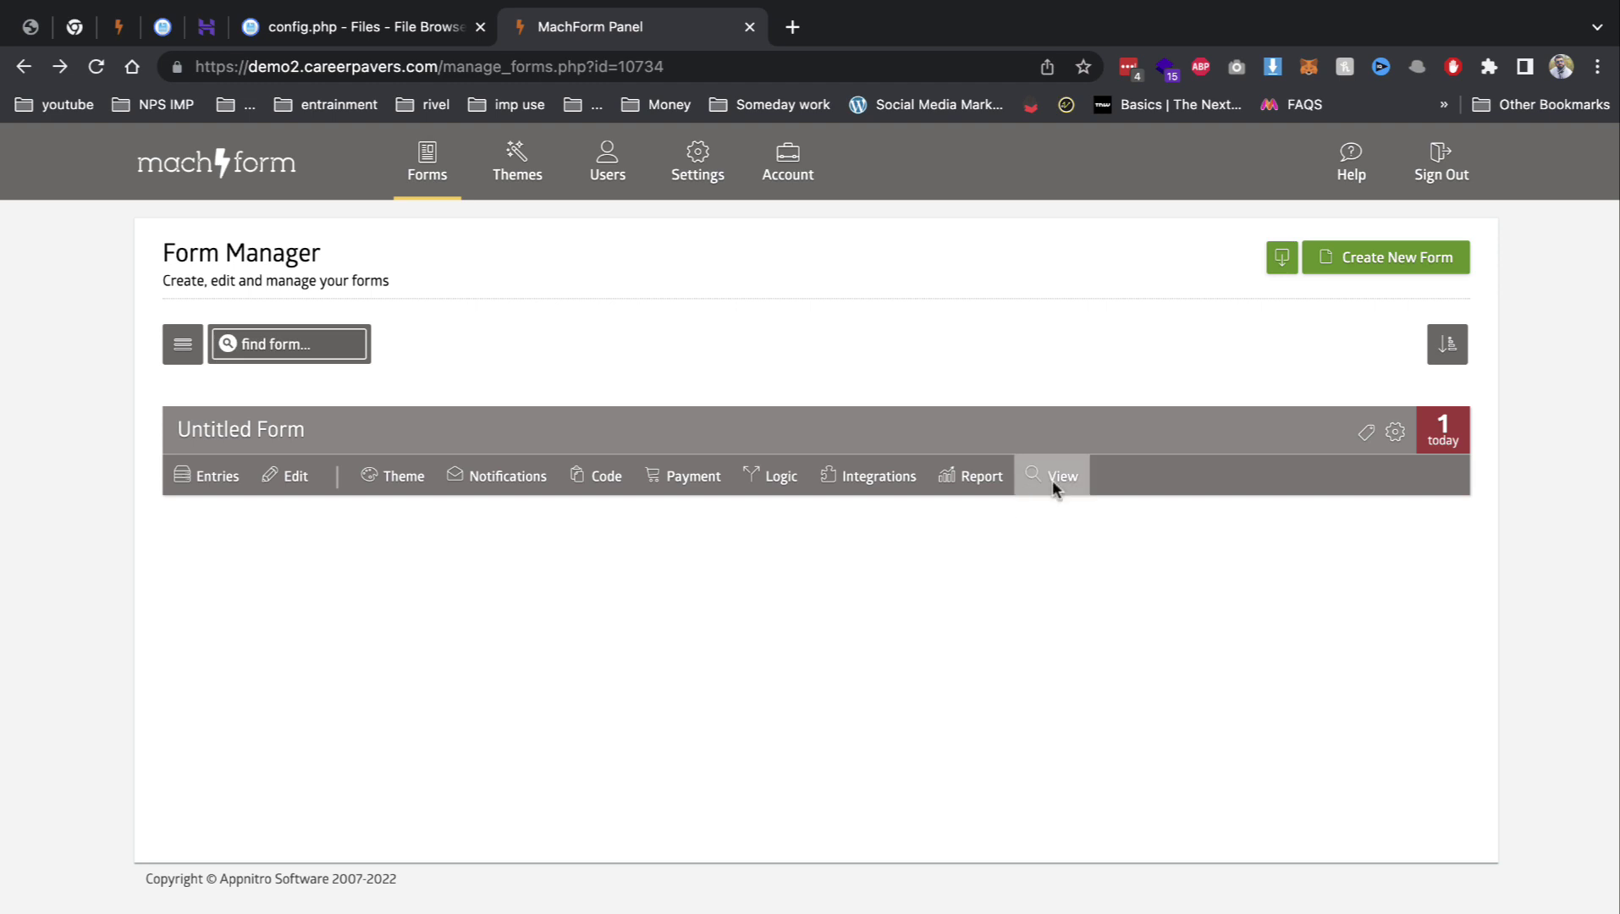
{"action": "left_click", "coordinate": [1052, 480]}
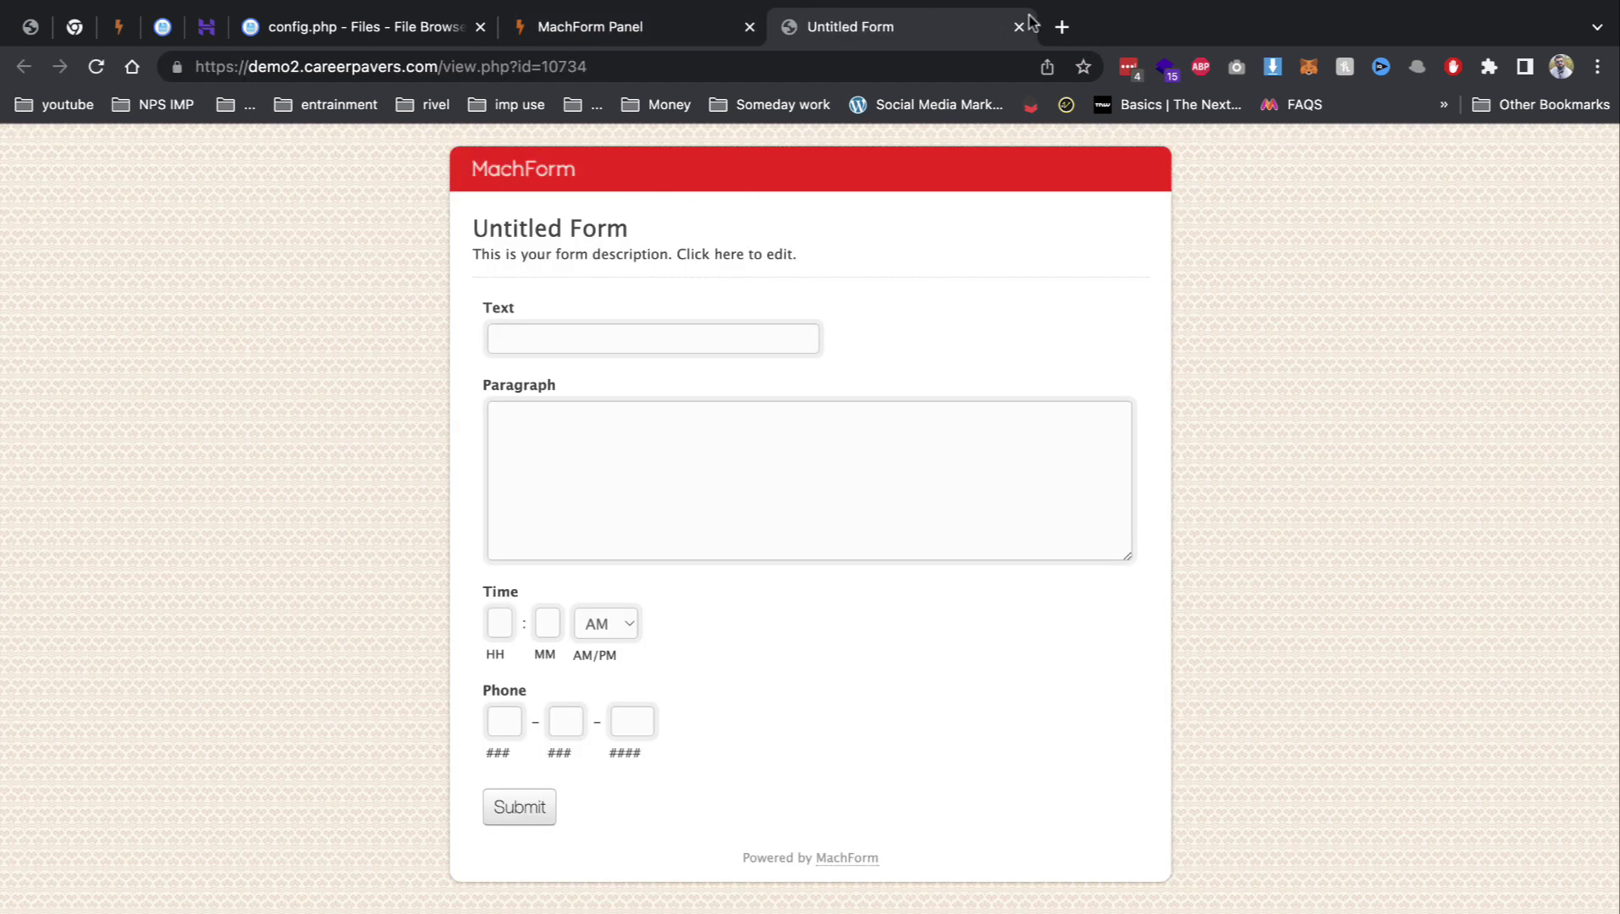
{"action": "left_click", "coordinate": [1018, 26]}
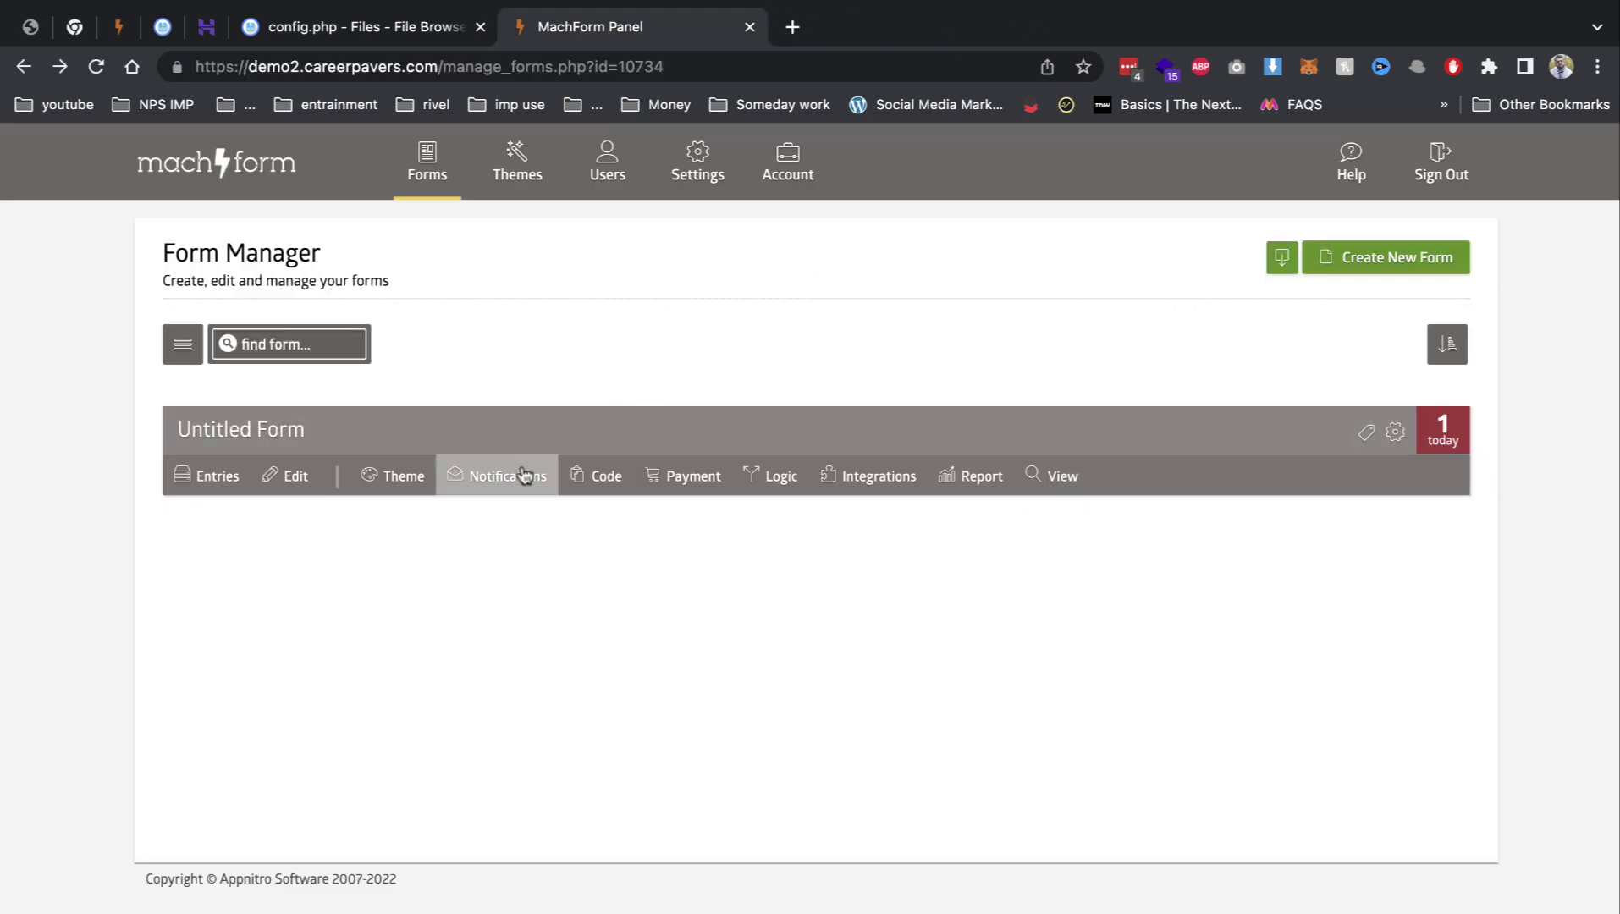
{"action": "left_click", "coordinate": [523, 468]}
{"action": "left_click", "coordinate": [636, 350]}
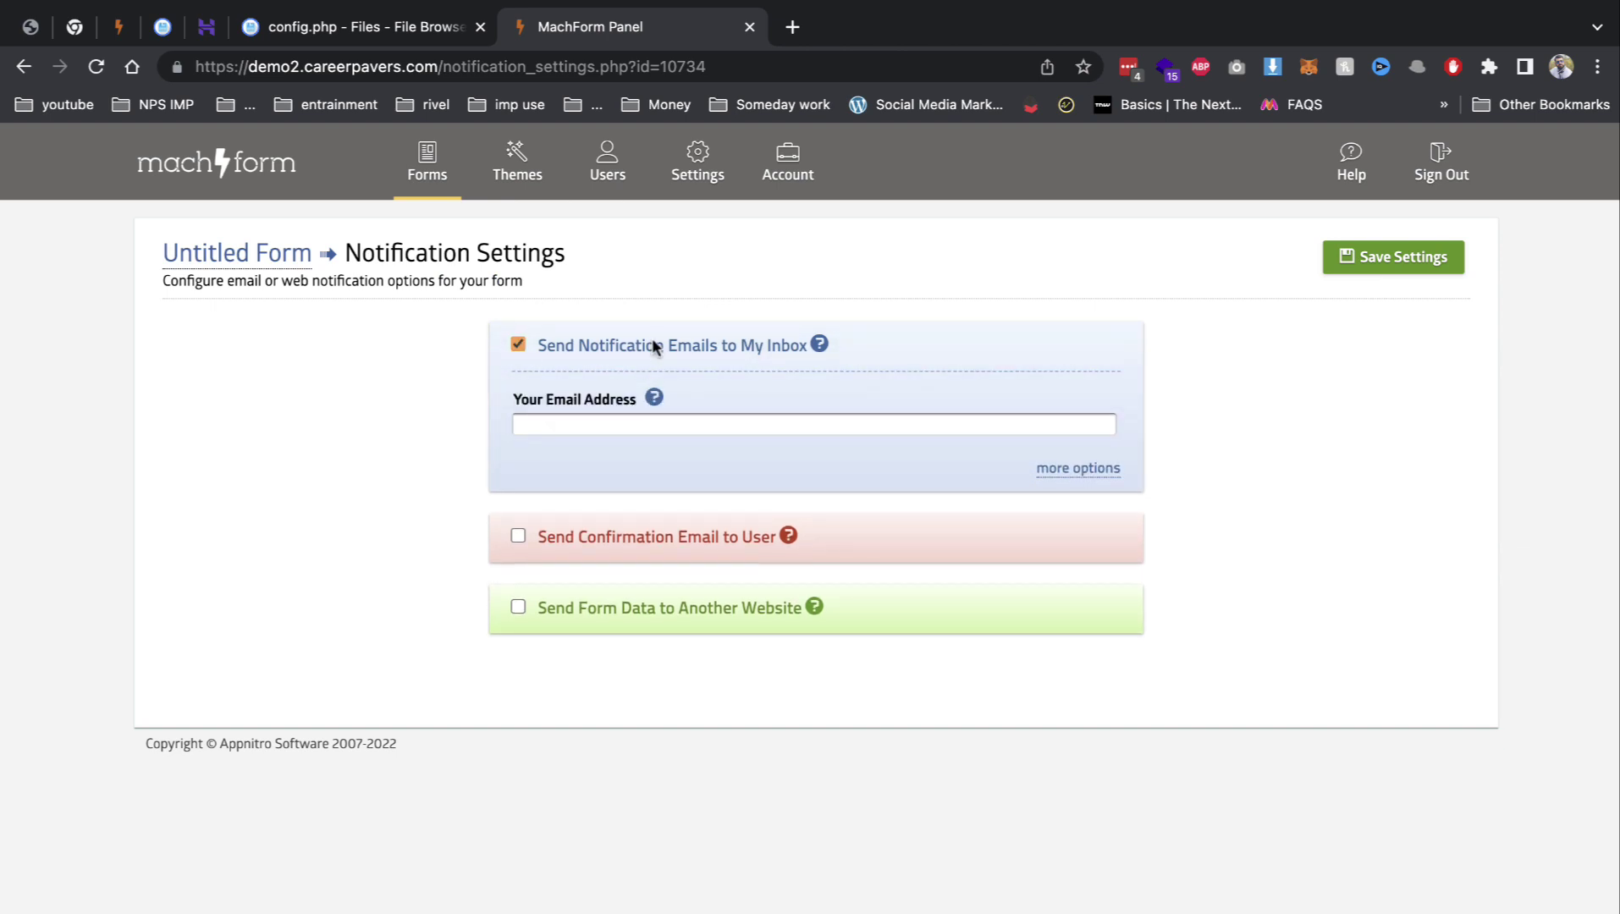
{"action": "left_click", "coordinate": [650, 347]}
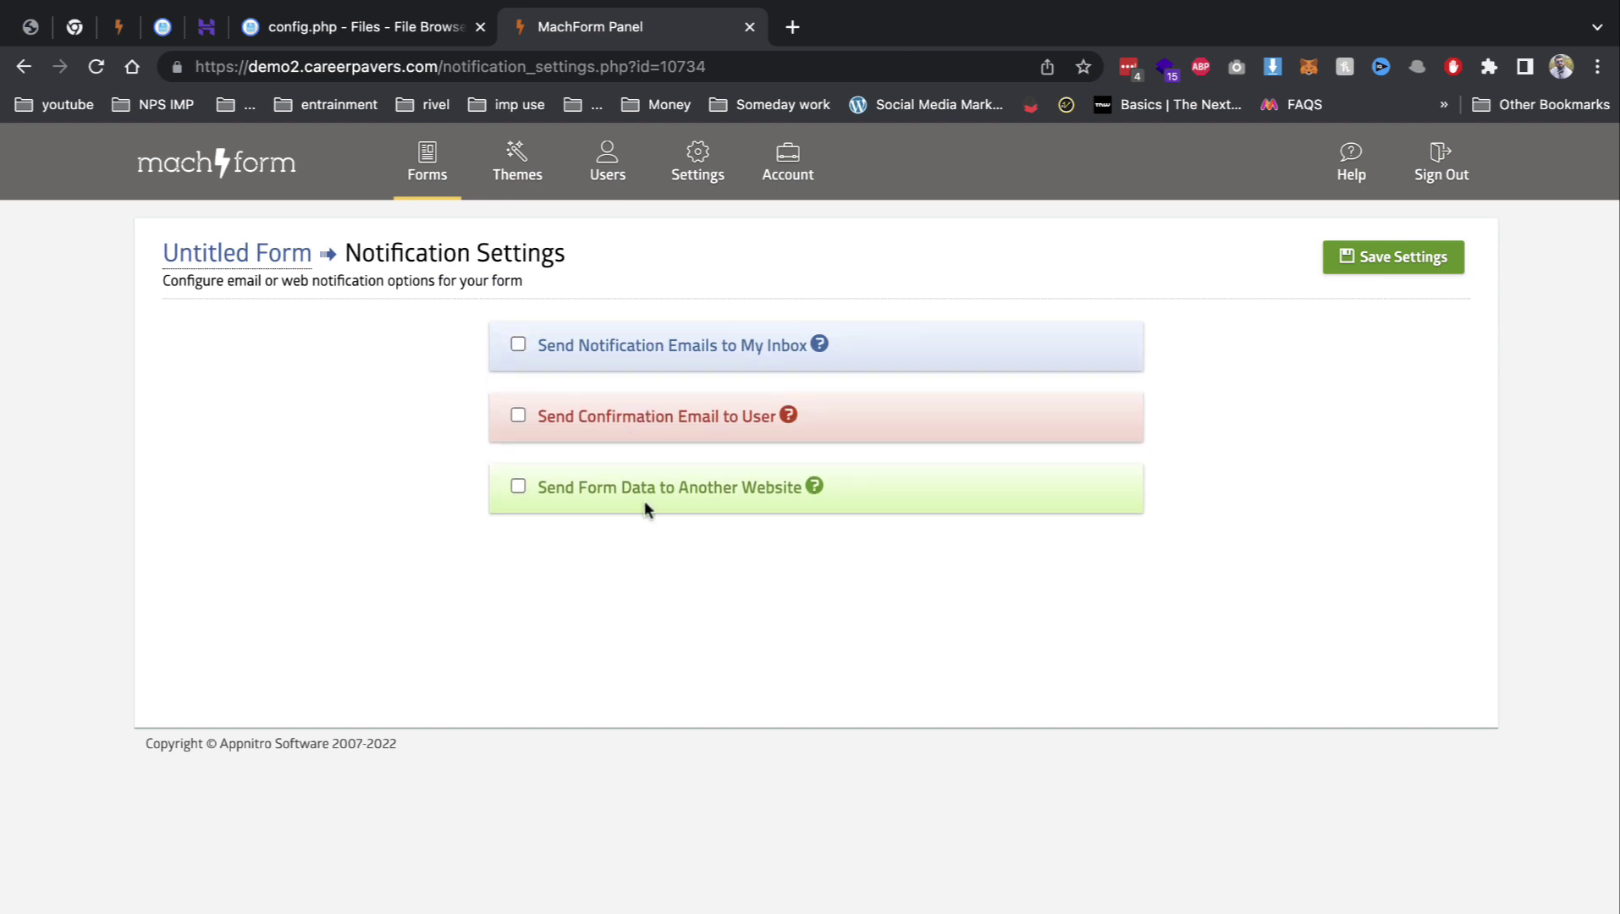
{"action": "left_click", "coordinate": [232, 256]}
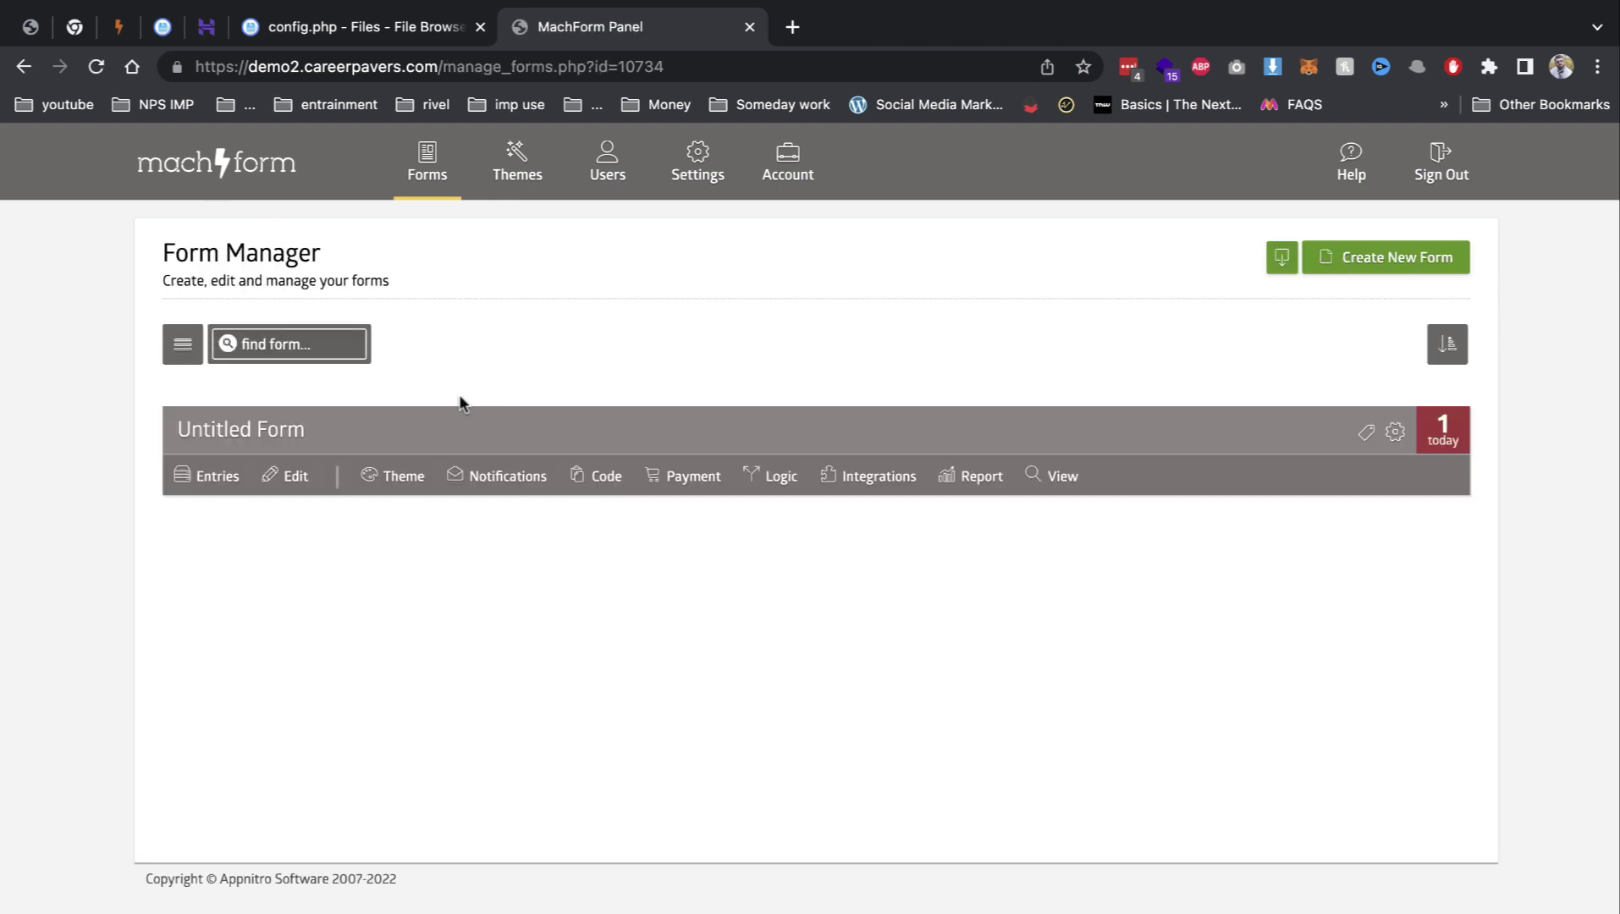
{"action": "left_click", "coordinate": [599, 479]}
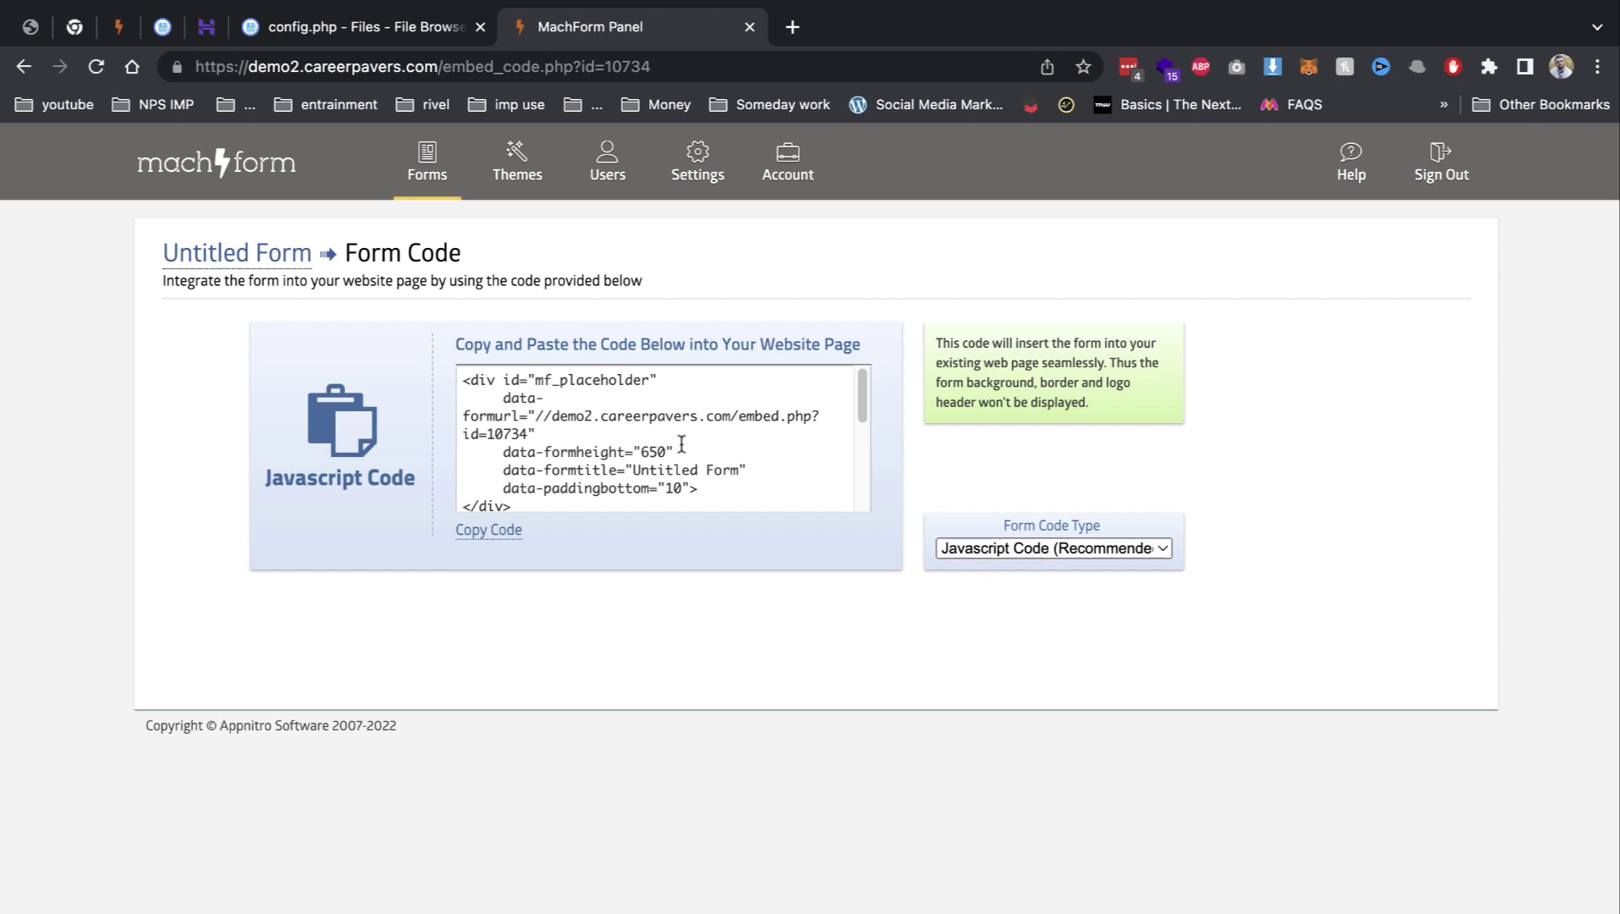
{"action": "left_click", "coordinate": [12, 71]}
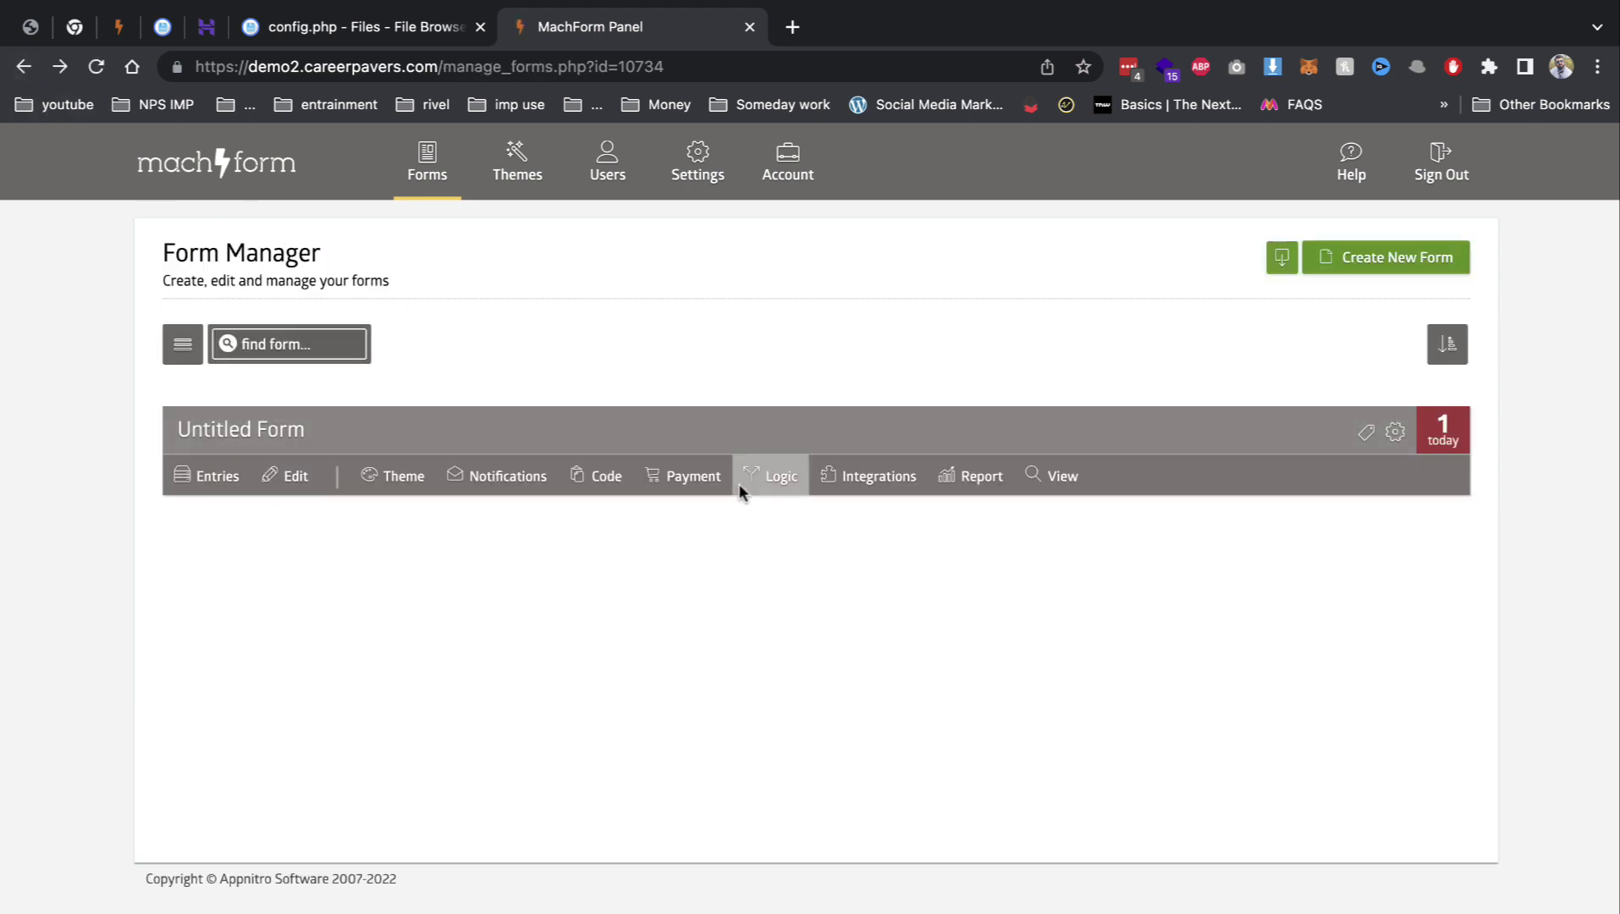
Step: Enable show/hide field rules, add a rule for 4. Phone, and save the logic settings
{"action": "left_click", "coordinate": [772, 480]}
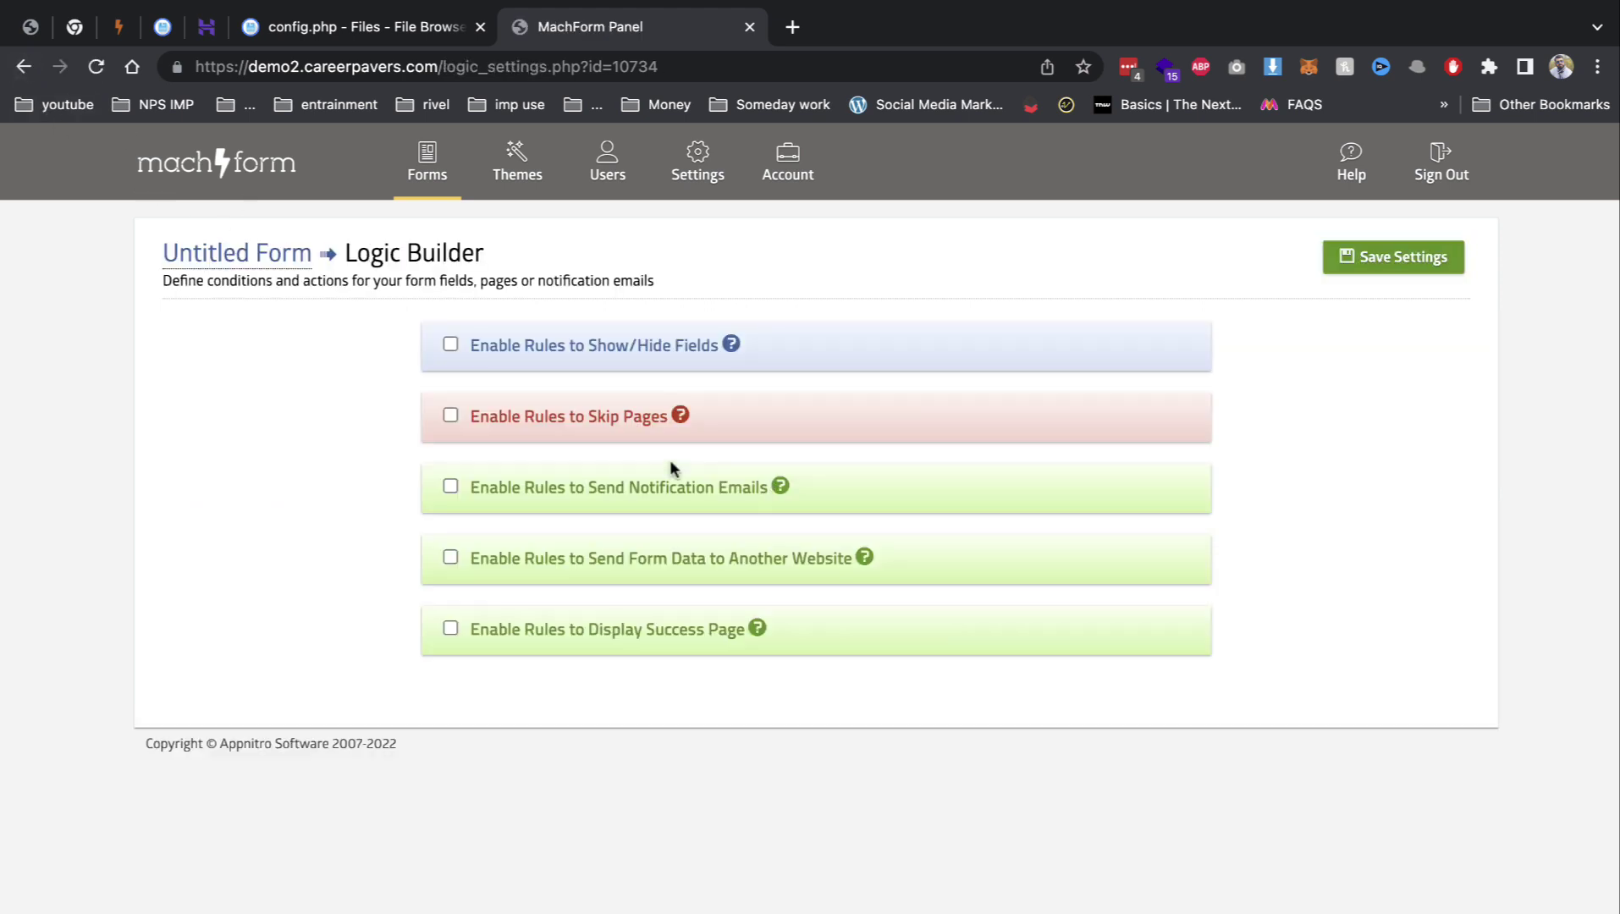
{"action": "left_click", "coordinate": [600, 345]}
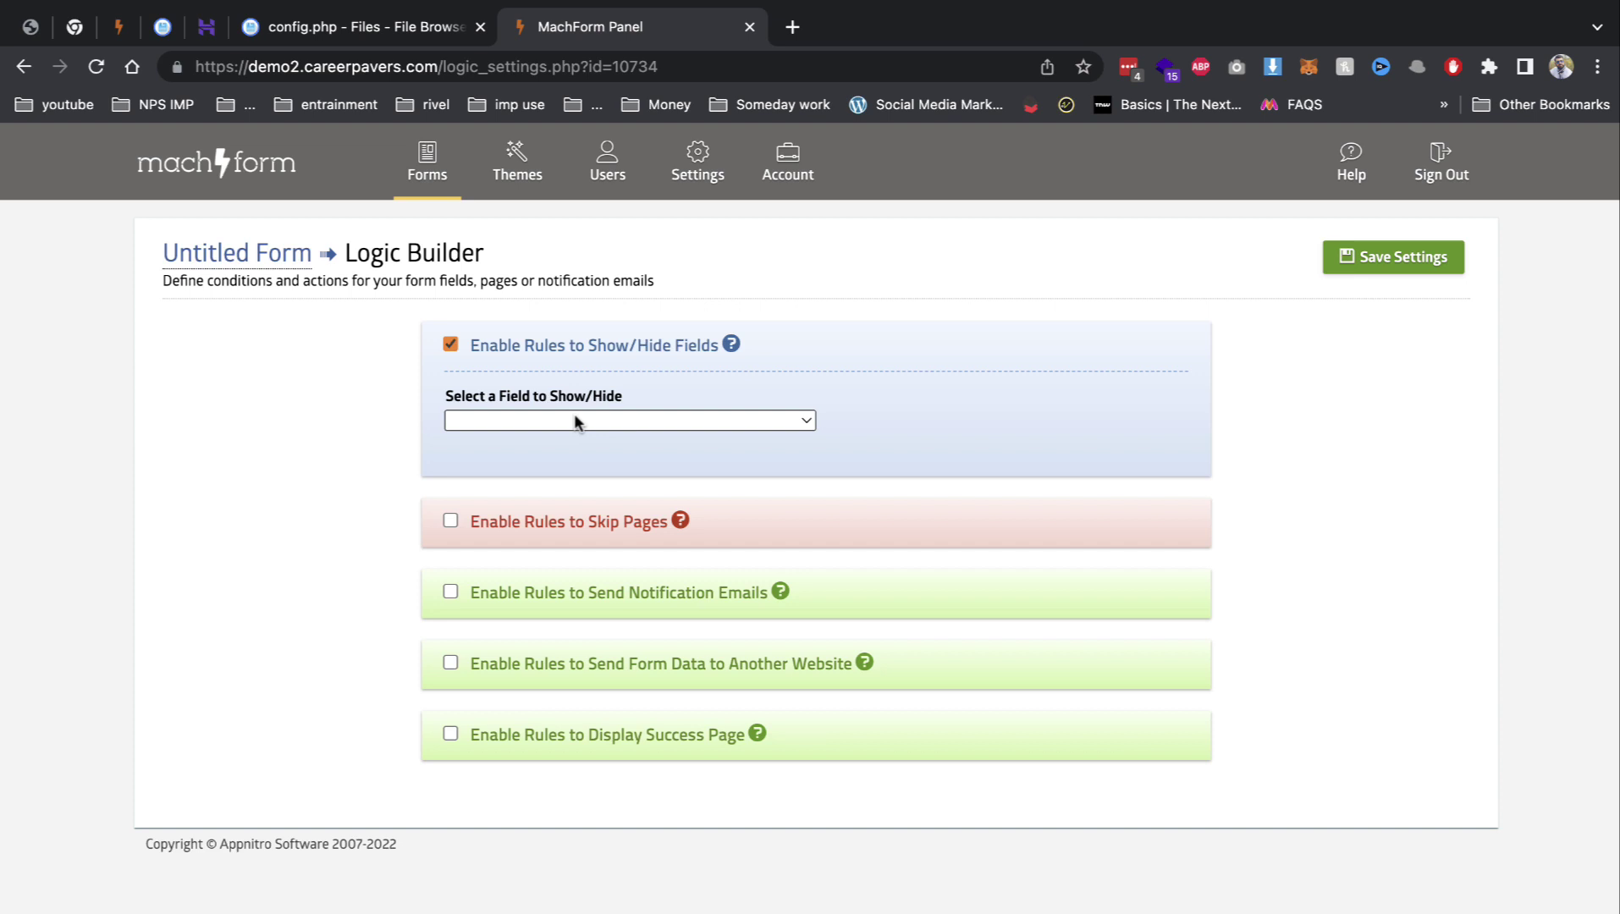
{"action": "left_click", "coordinate": [574, 415]}
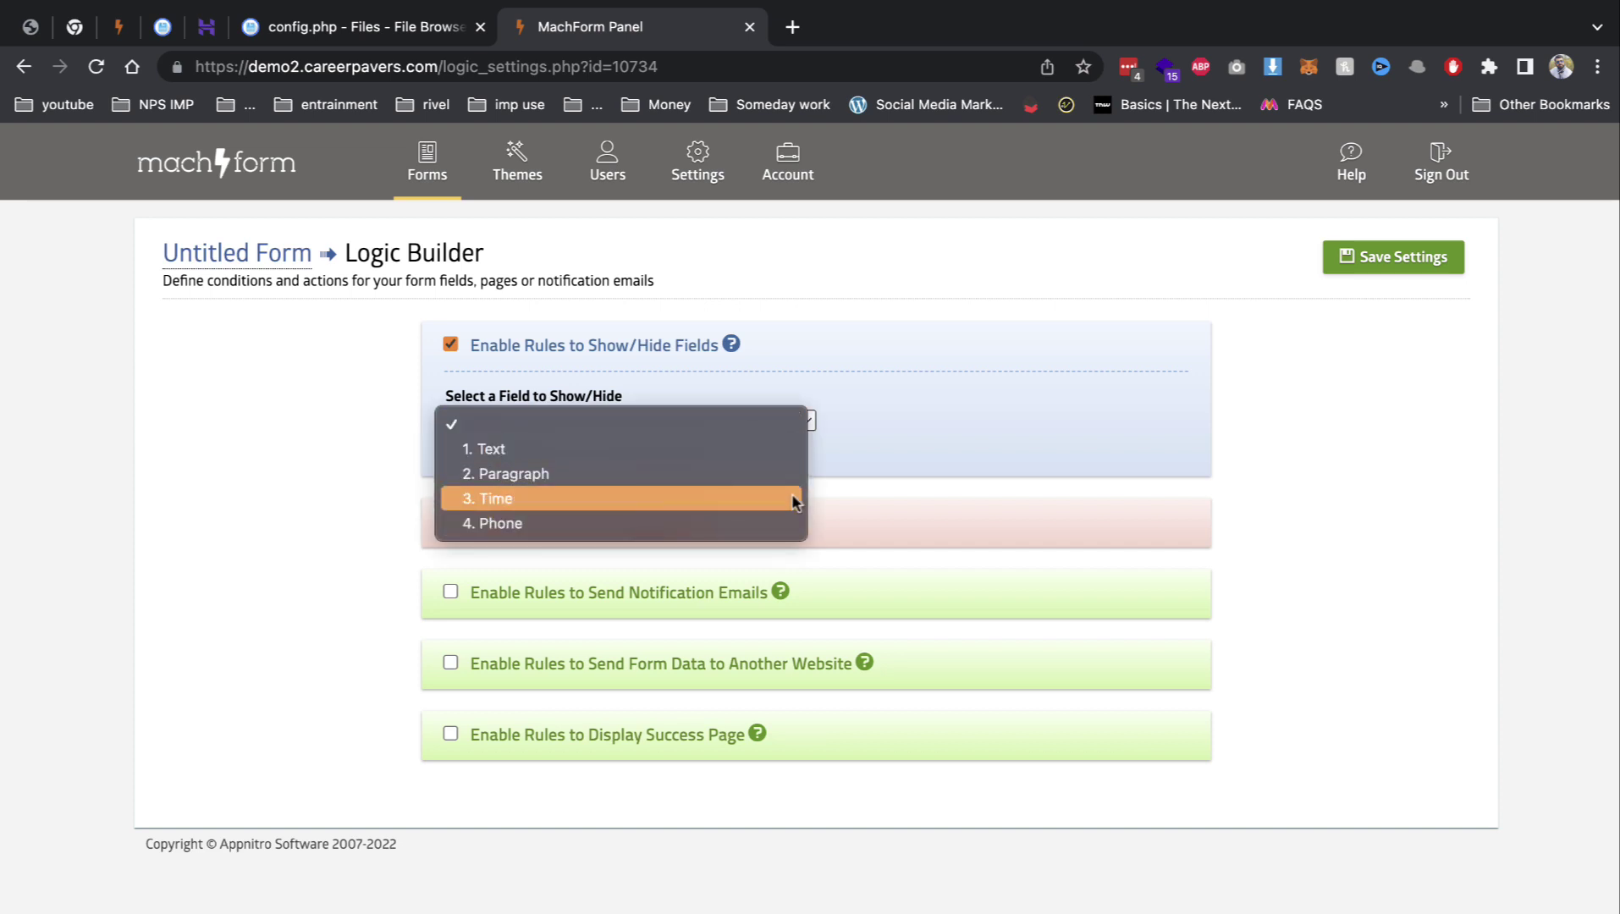
{"action": "left_click", "coordinate": [742, 525]}
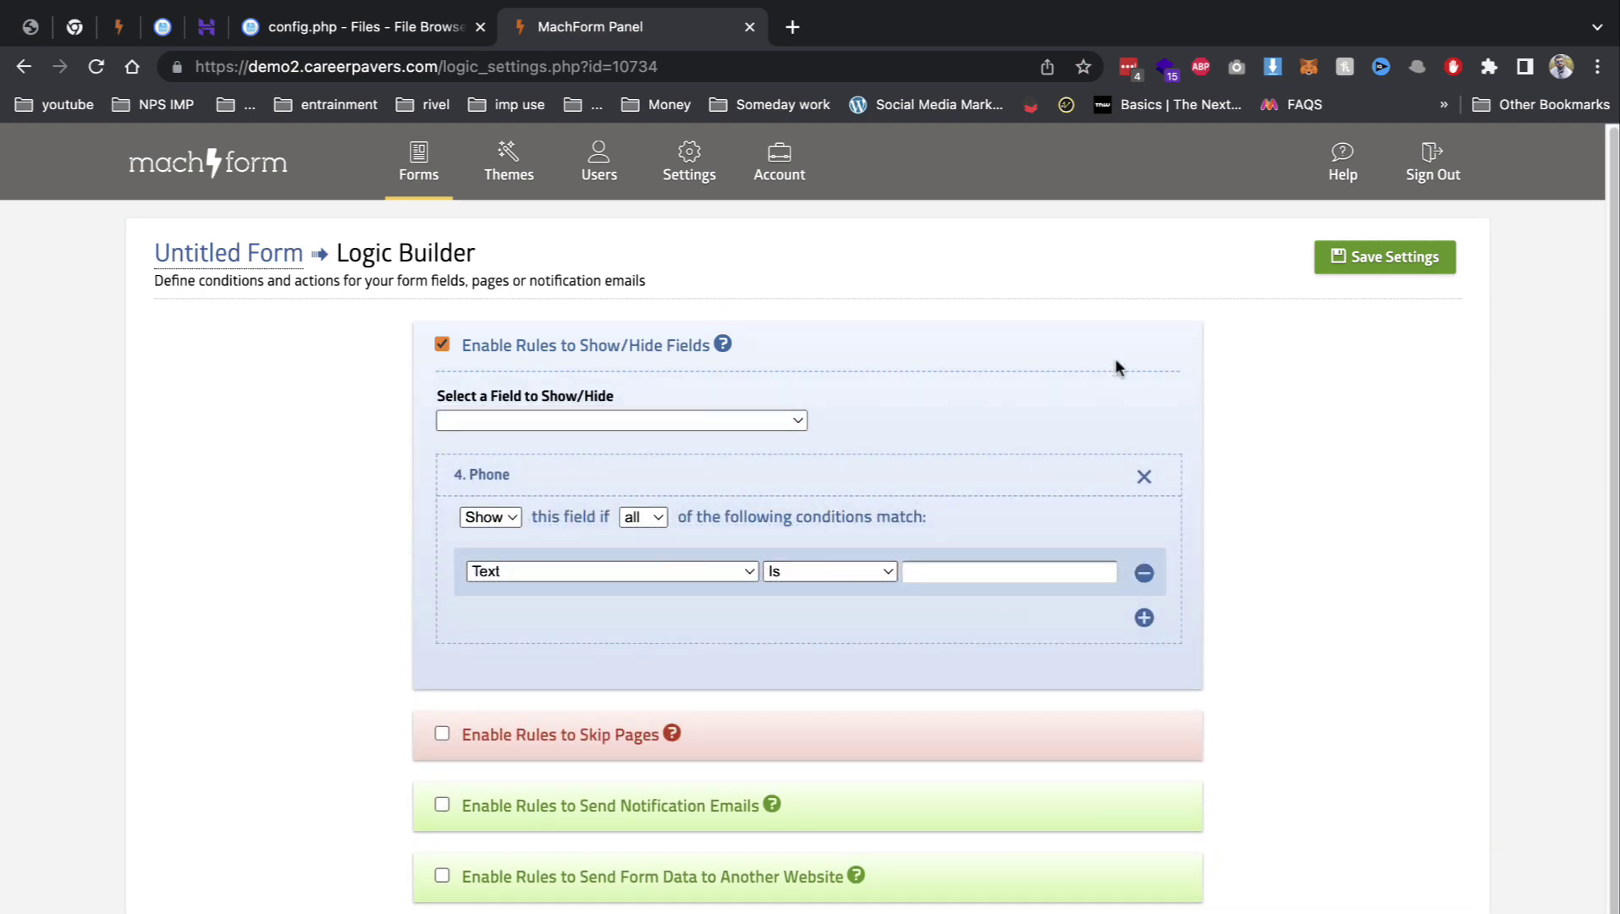
{"action": "left_click", "coordinate": [1405, 258]}
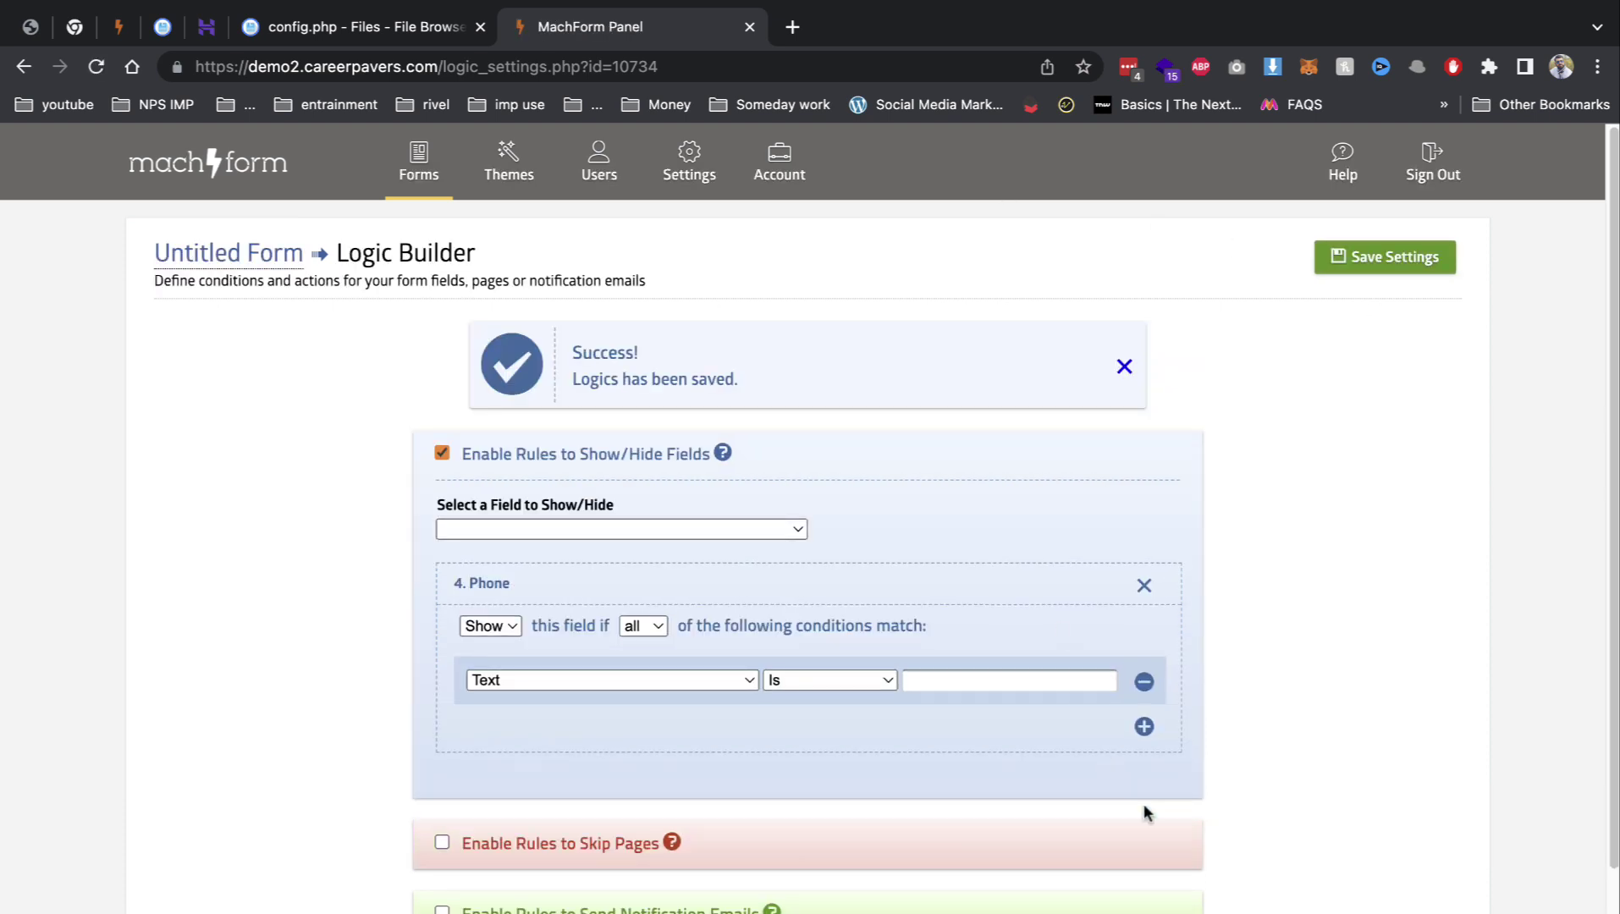
{"action": "left_click", "coordinate": [254, 259]}
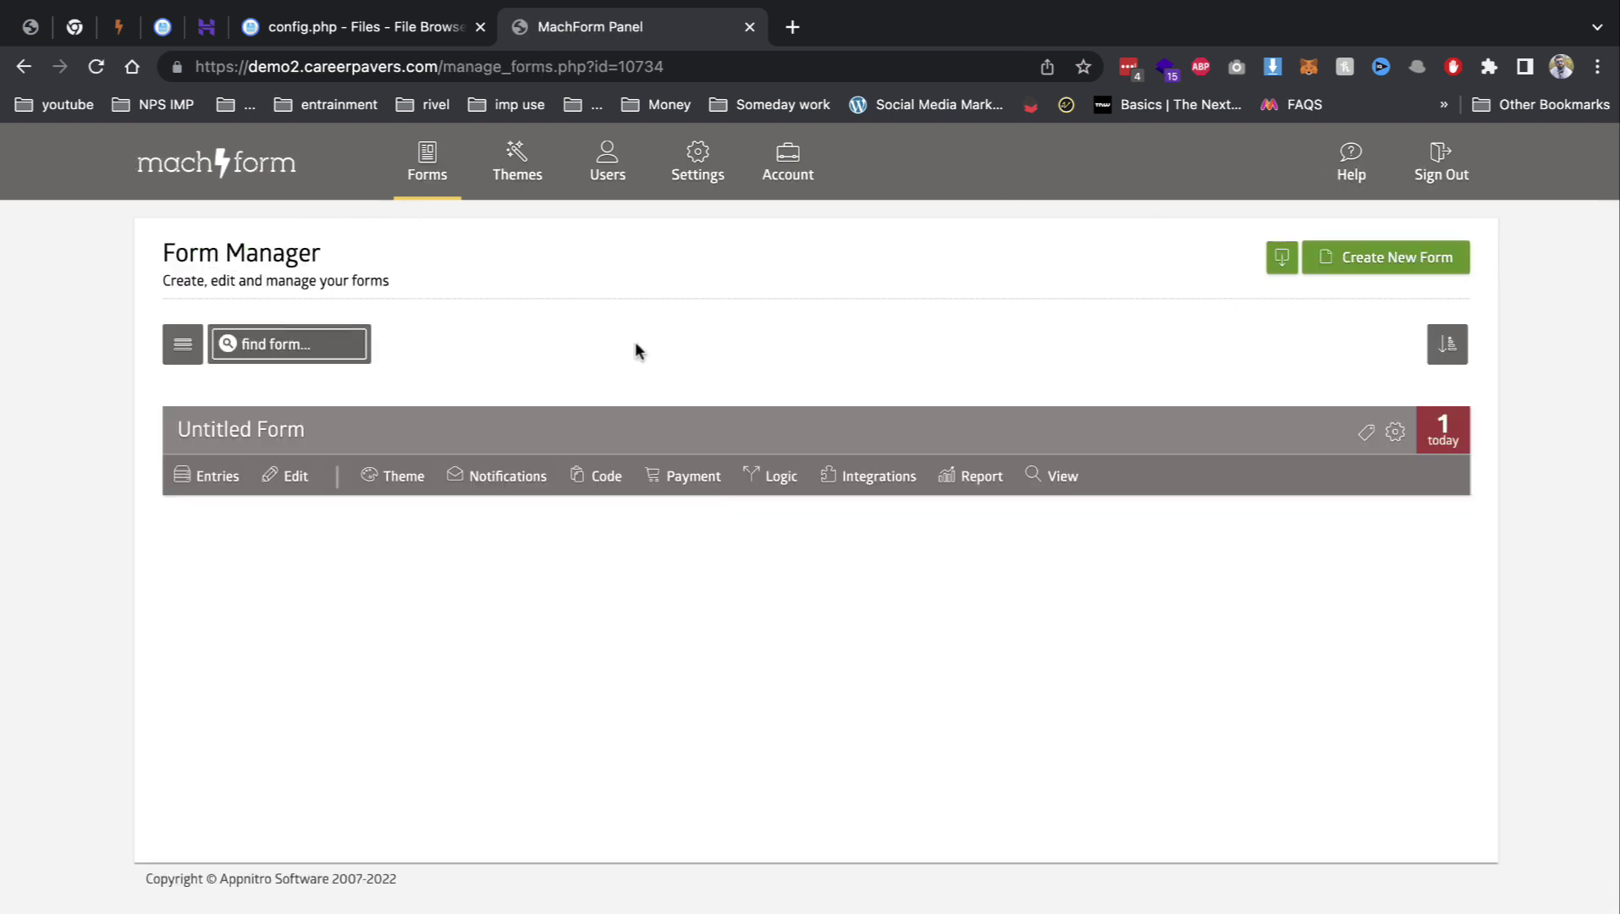
Step: Look at the form's Integrations, then open its Report and start a new widget
{"action": "left_click", "coordinate": [857, 483]}
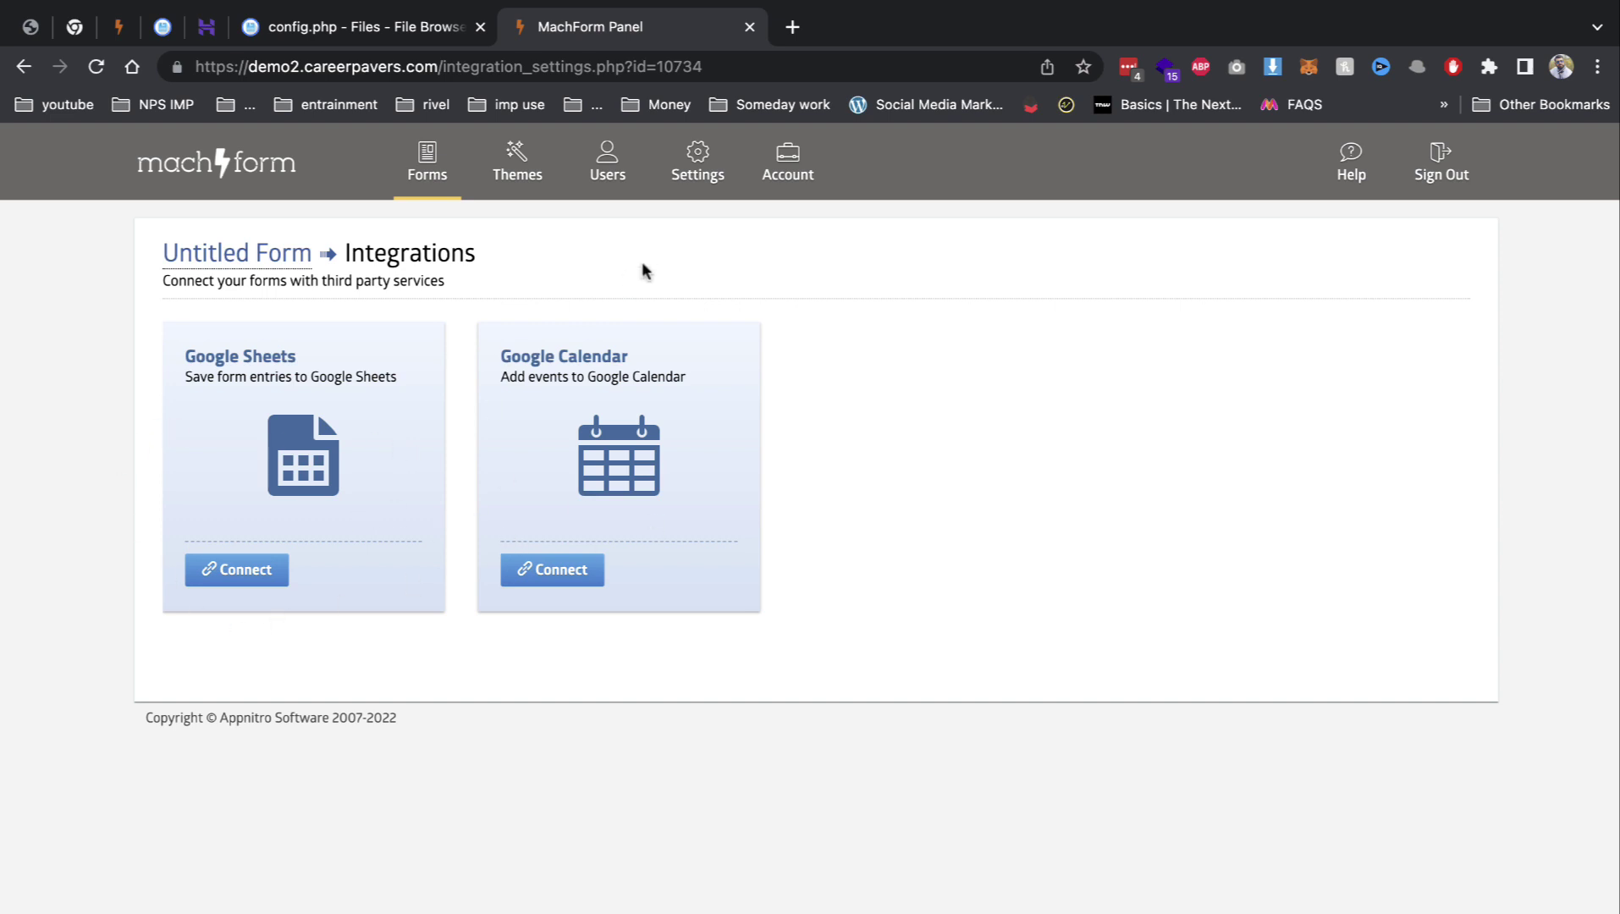
{"action": "left_click", "coordinate": [427, 165]}
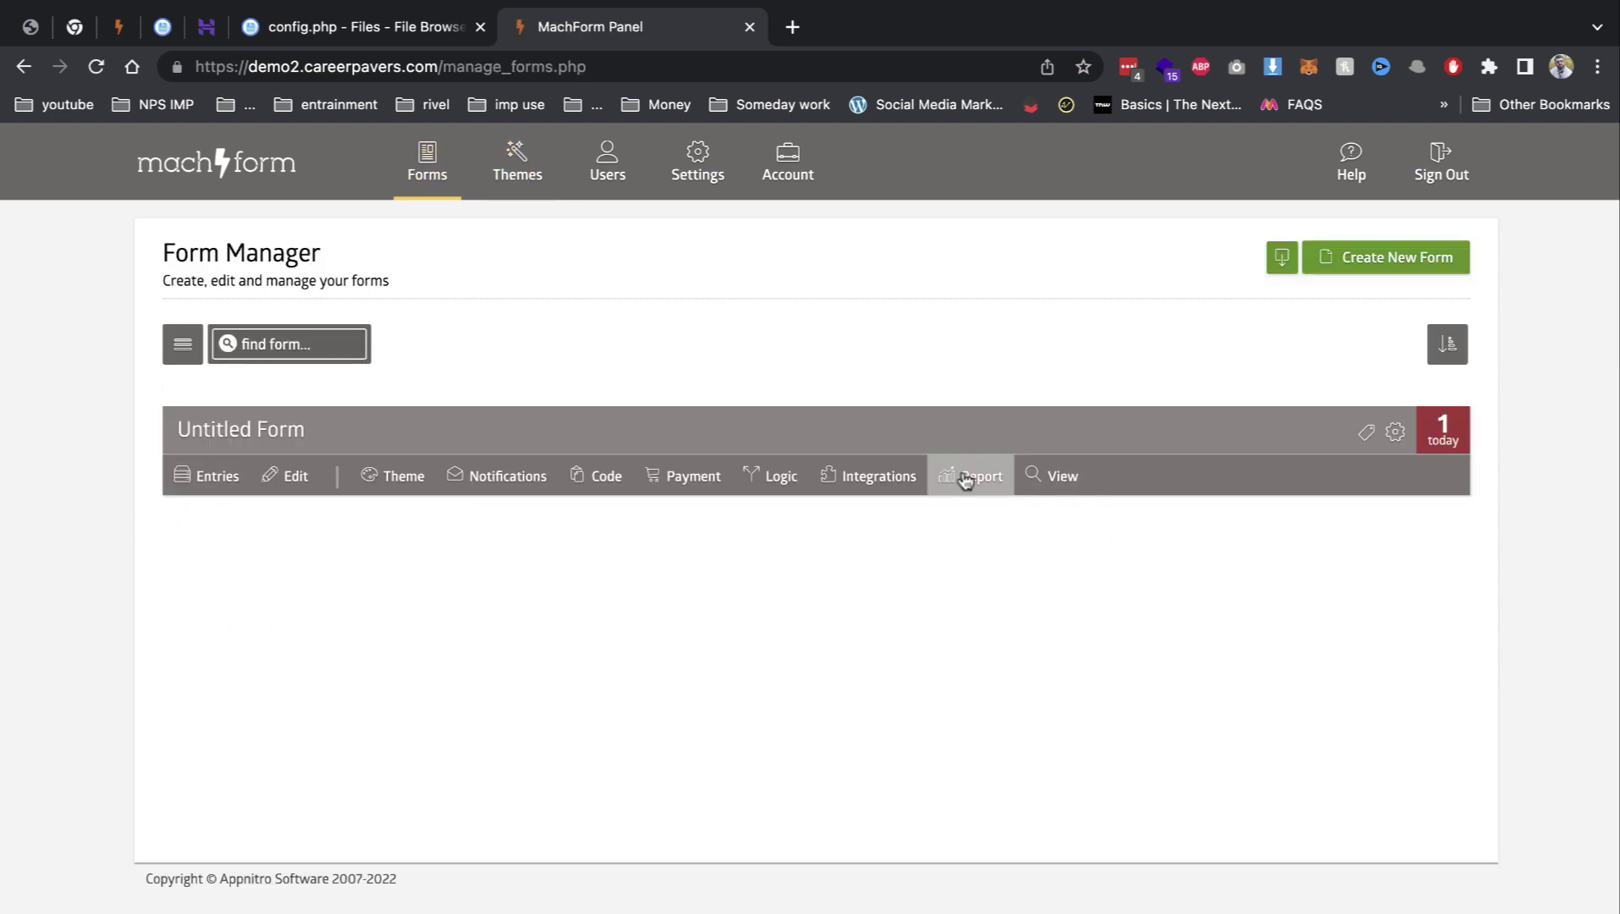
{"action": "left_click", "coordinate": [966, 479]}
{"action": "left_click", "coordinate": [1376, 260]}
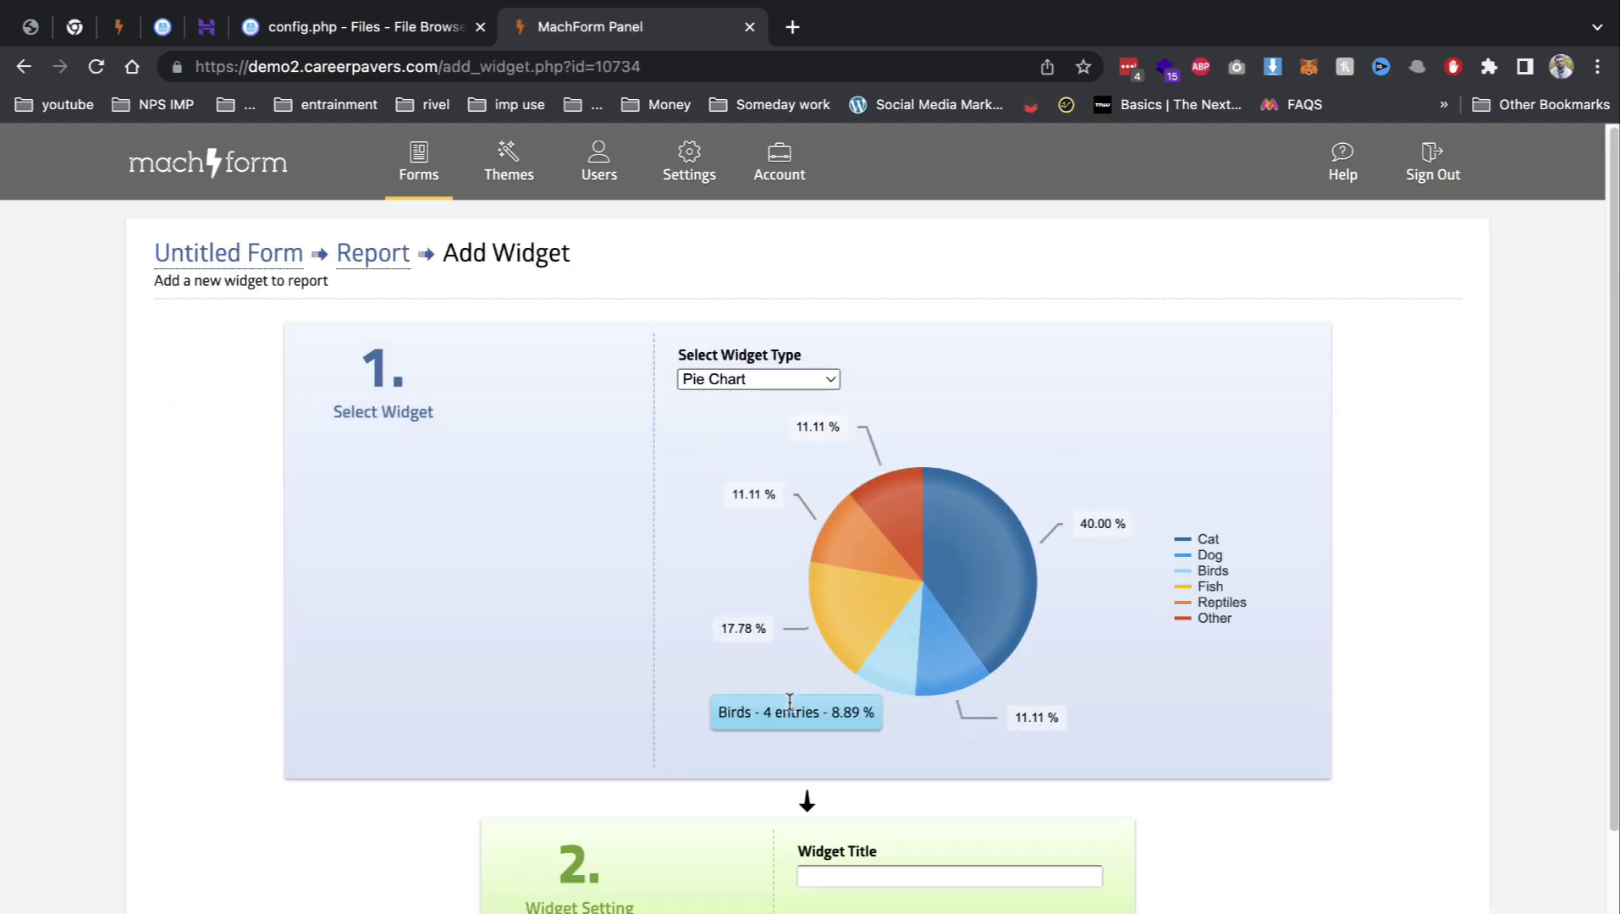
Step: Title the pie chart widget 'Widget' and submit it to the report
{"action": "left_click", "coordinate": [895, 870]}
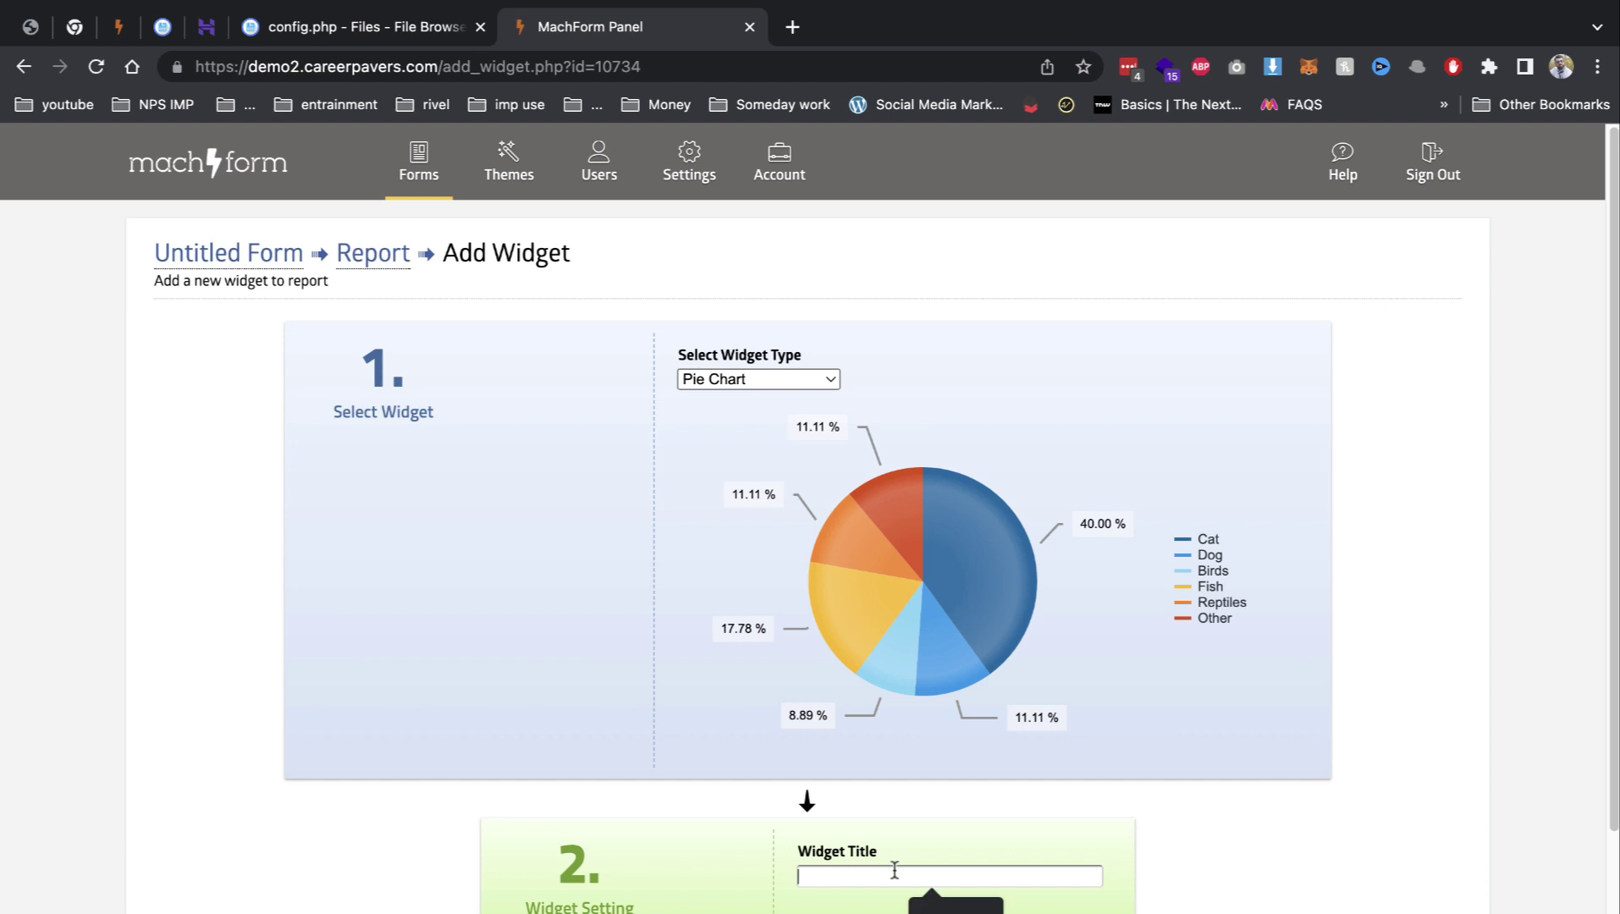
{"action": "double_click", "coordinate": [811, 854]}
{"action": "key", "text": "ctrl+c"}
{"action": "left_click", "coordinate": [838, 877]}
{"action": "key", "text": "ctrl+v"}
{"action": "scroll", "coordinate": [834, 874], "scroll_direction": "down", "scroll_amount": 3}
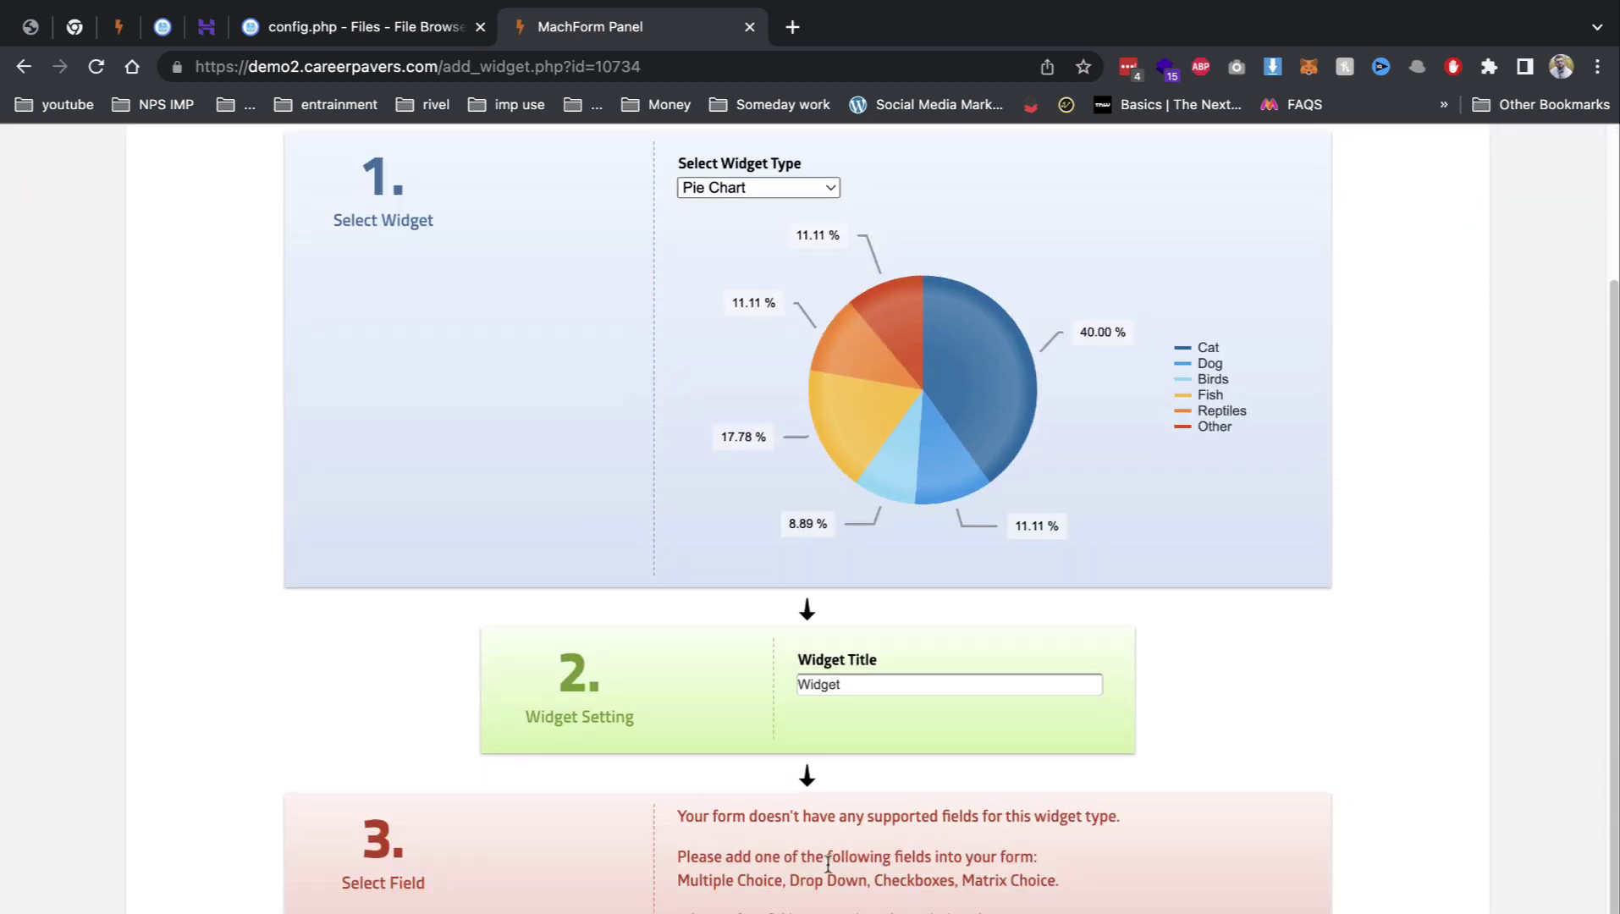
{"action": "scroll", "coordinate": [814, 783], "scroll_direction": "down", "scroll_amount": 1}
{"action": "key", "text": "Return"}
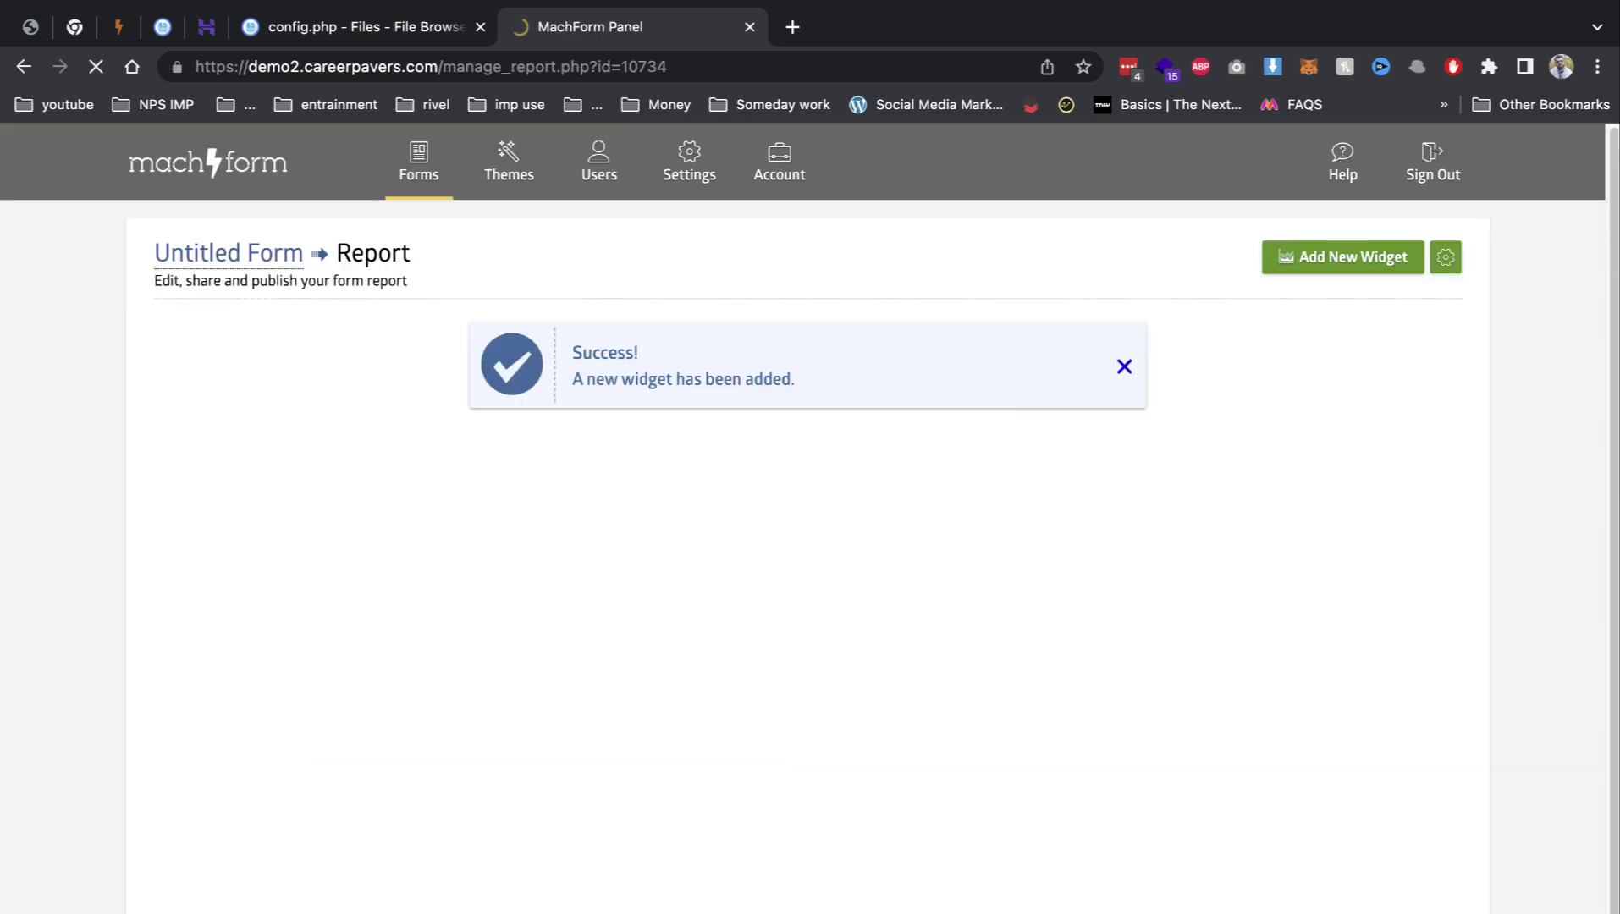
{"action": "left_click", "coordinate": [508, 165]}
Step: In System Settings, turn on Use SMTP Server to Send Emails
{"action": "left_click", "coordinate": [598, 170]}
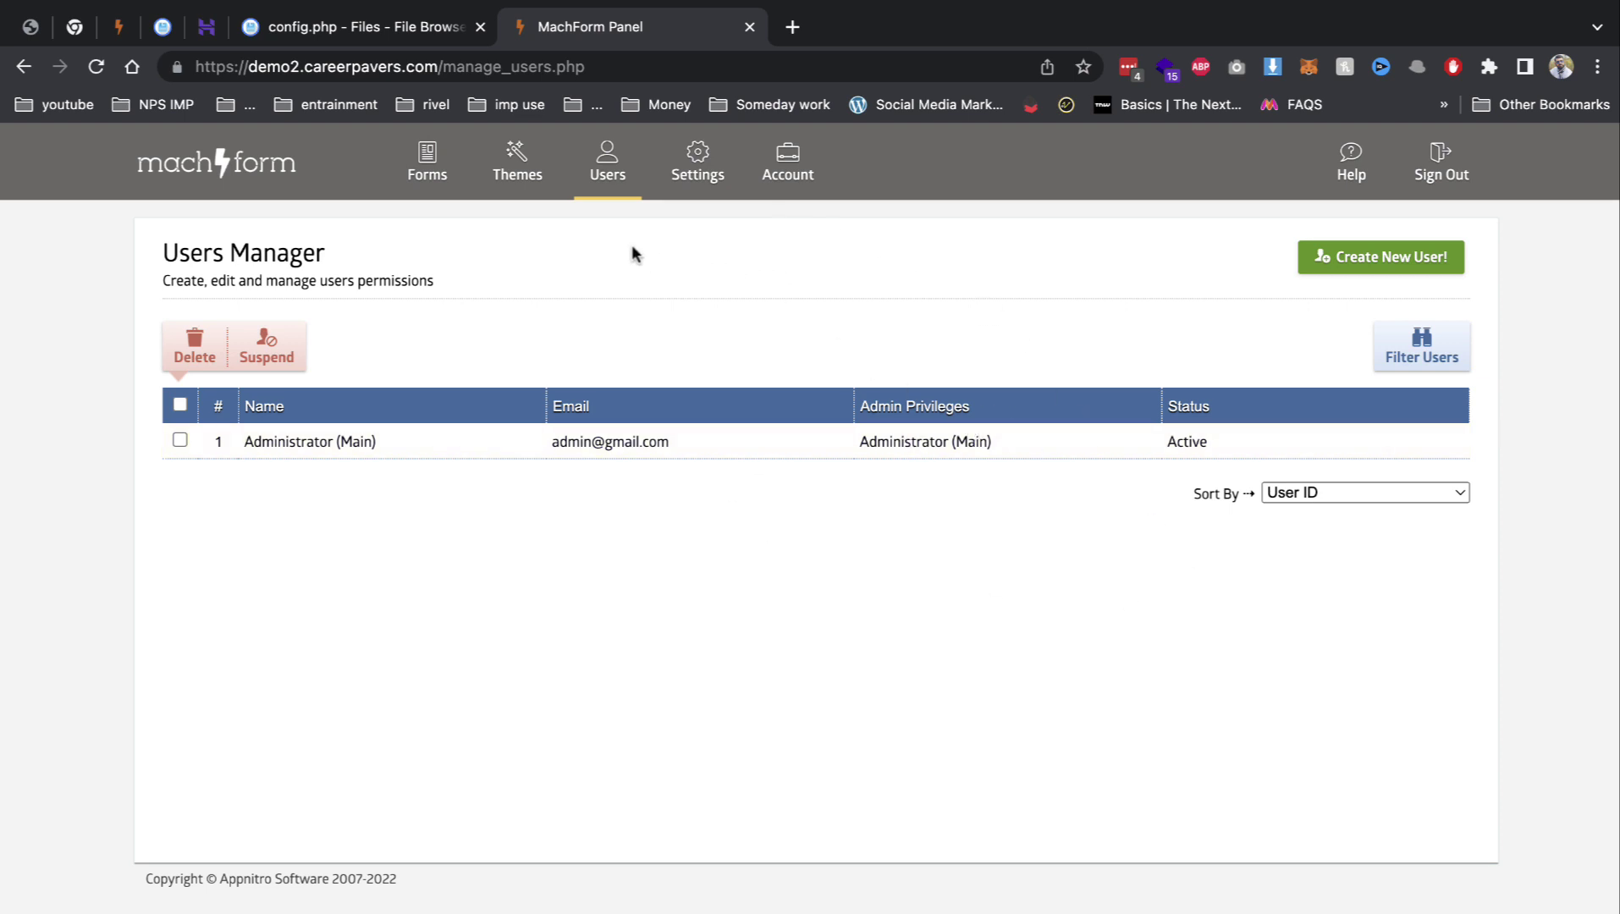
{"action": "left_click", "coordinate": [686, 185]}
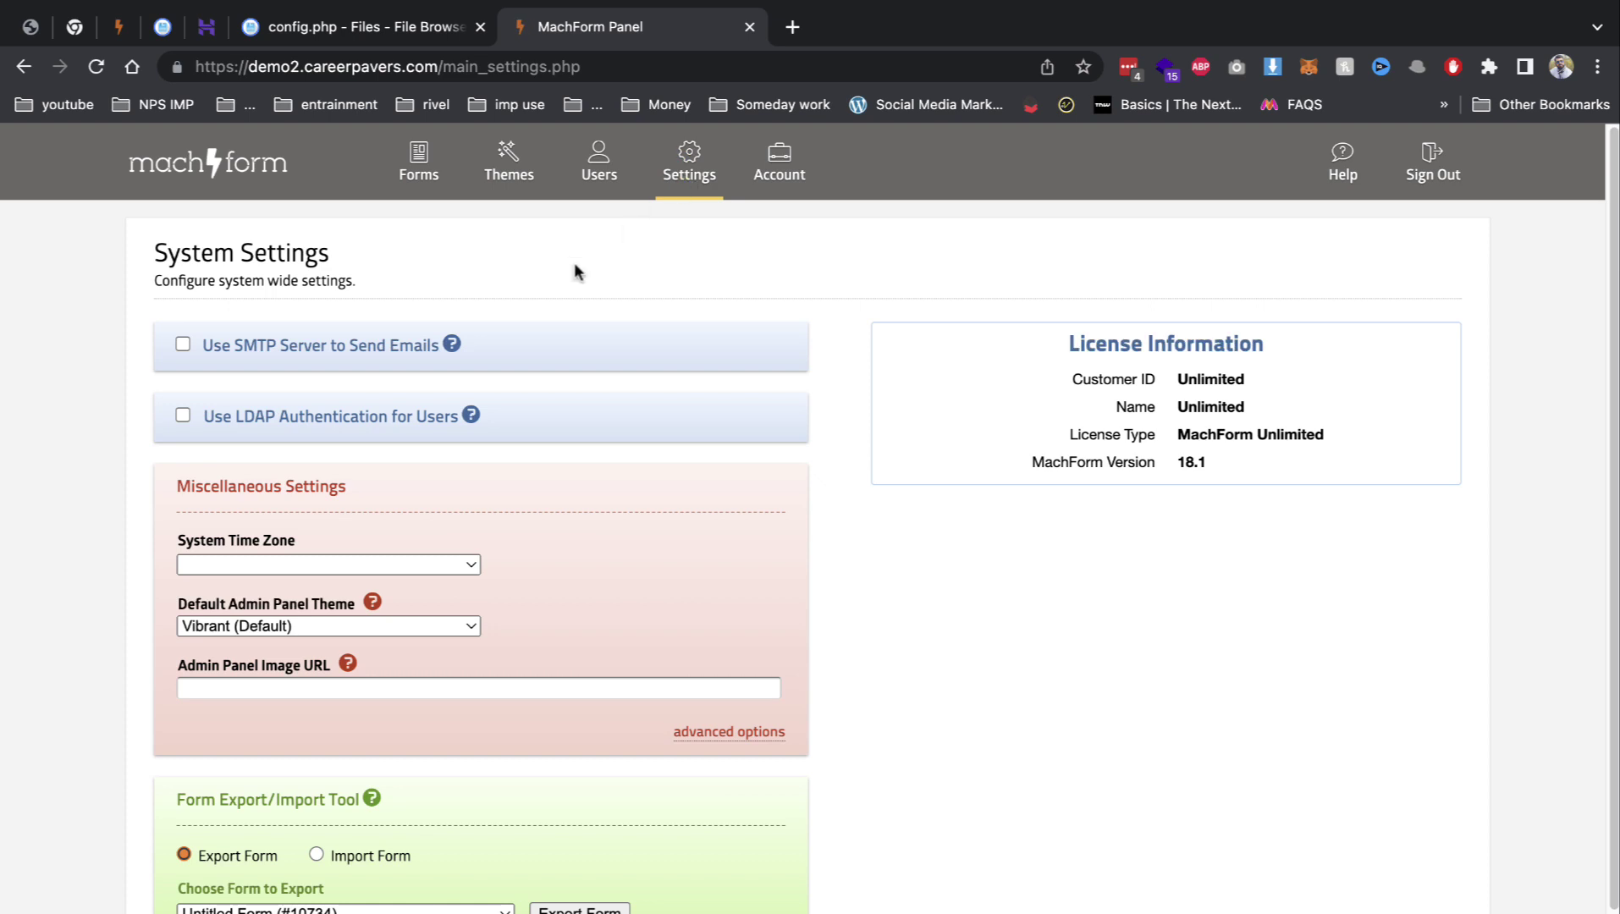
{"action": "left_click", "coordinate": [386, 348]}
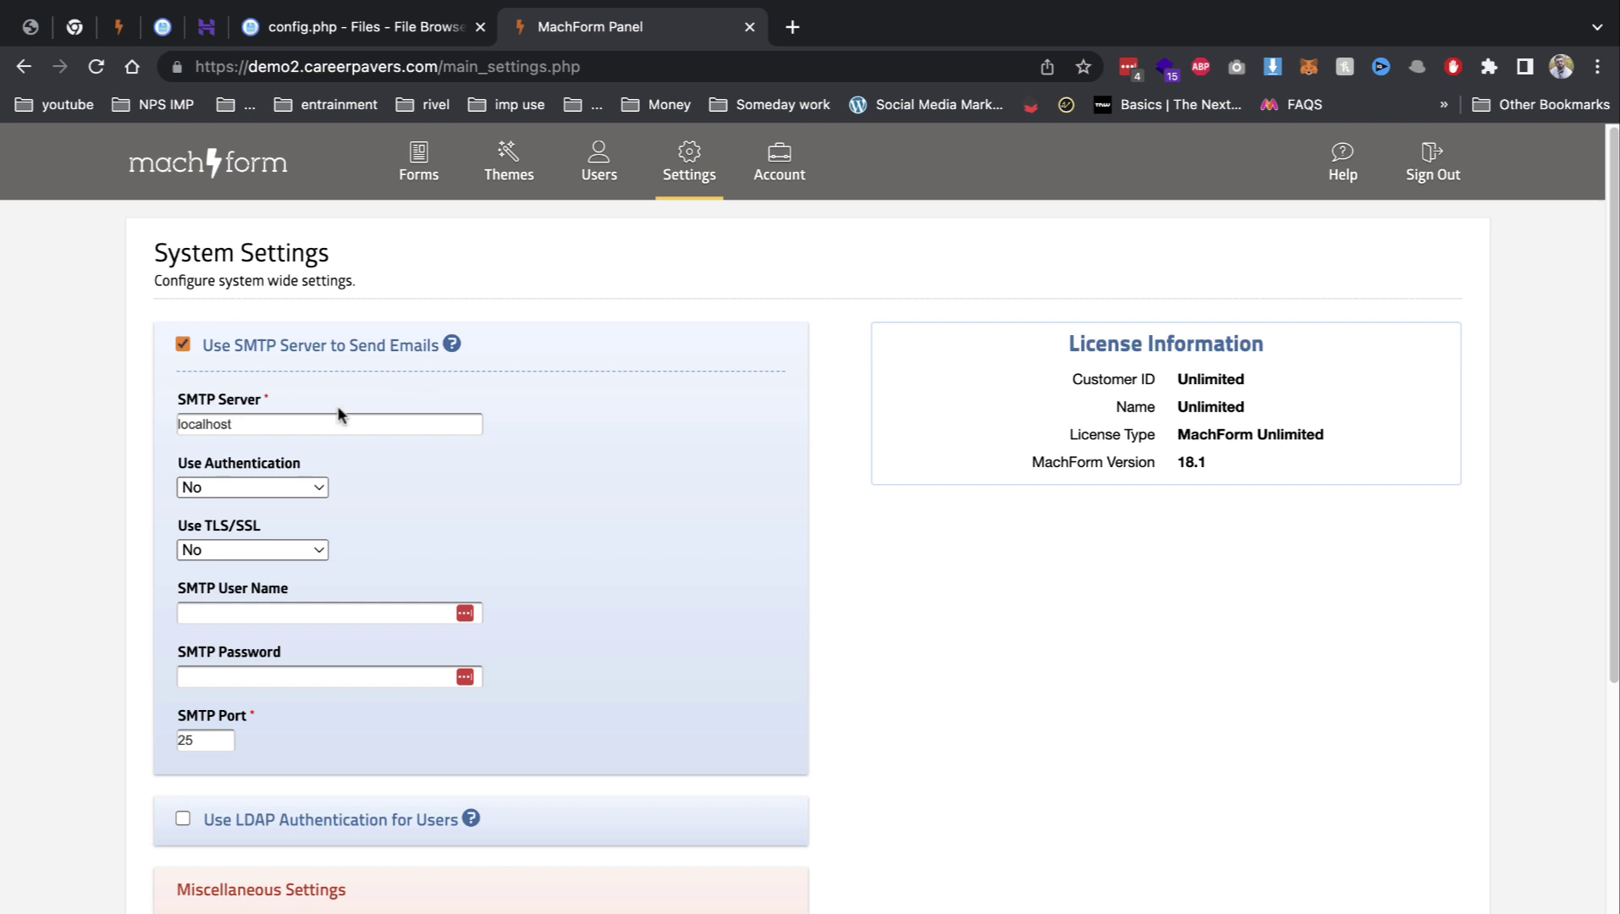
Step: Check the Hostinger panel's email options, then return to the MachForm system settings
{"action": "left_click", "coordinate": [206, 27]}
{"action": "scroll", "coordinate": [237, 677], "scroll_direction": "down", "scroll_amount": 3}
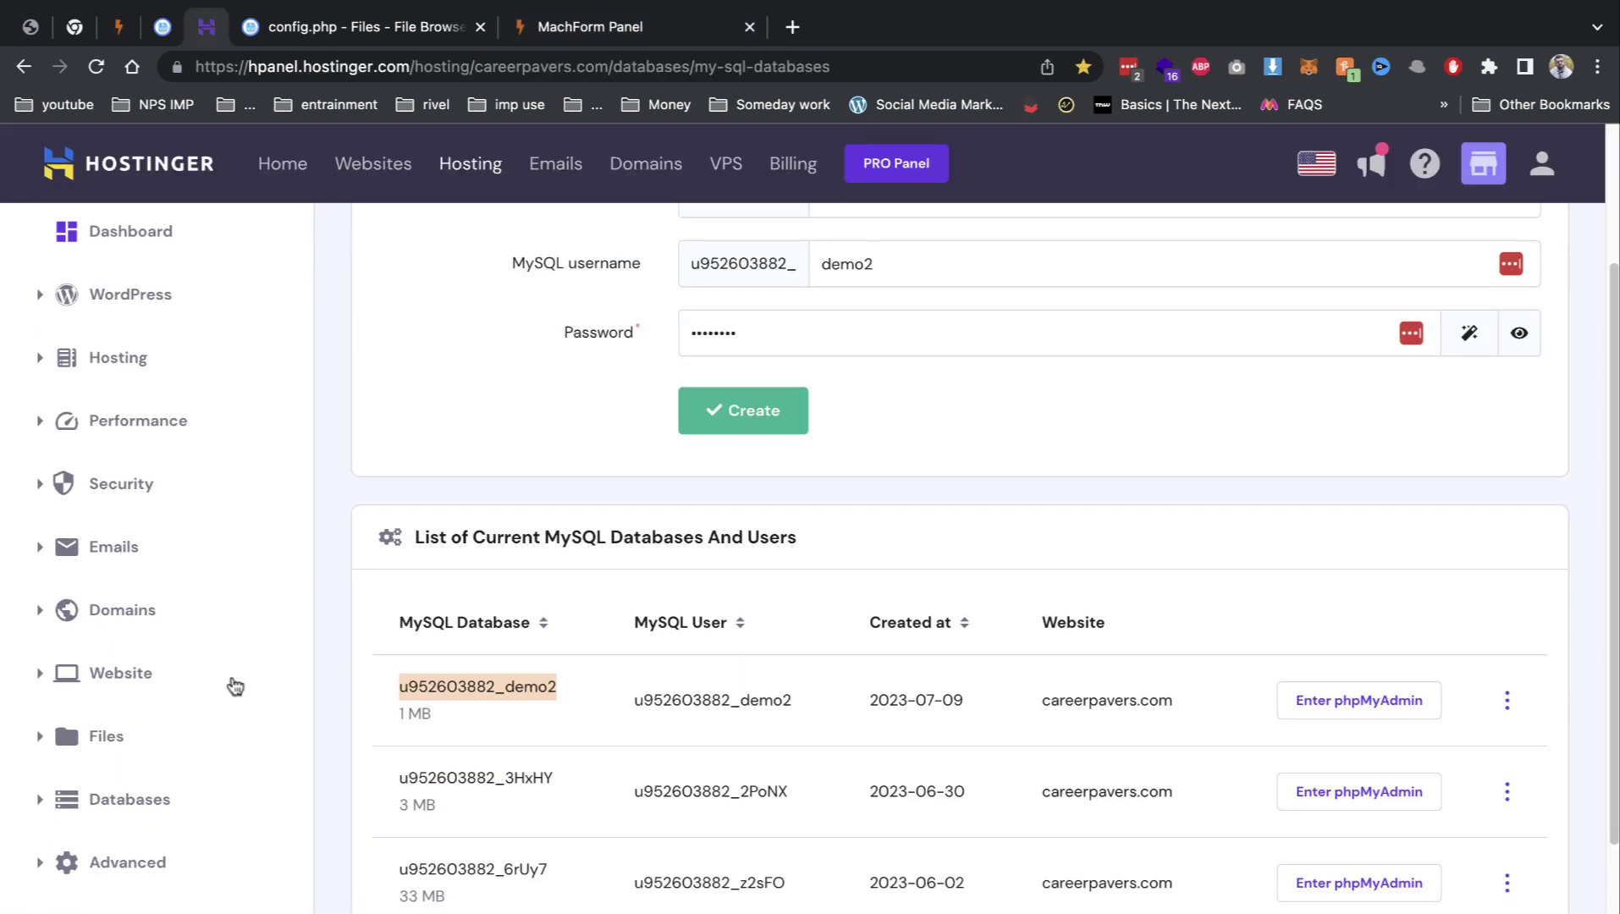
{"action": "left_click", "coordinate": [127, 551]}
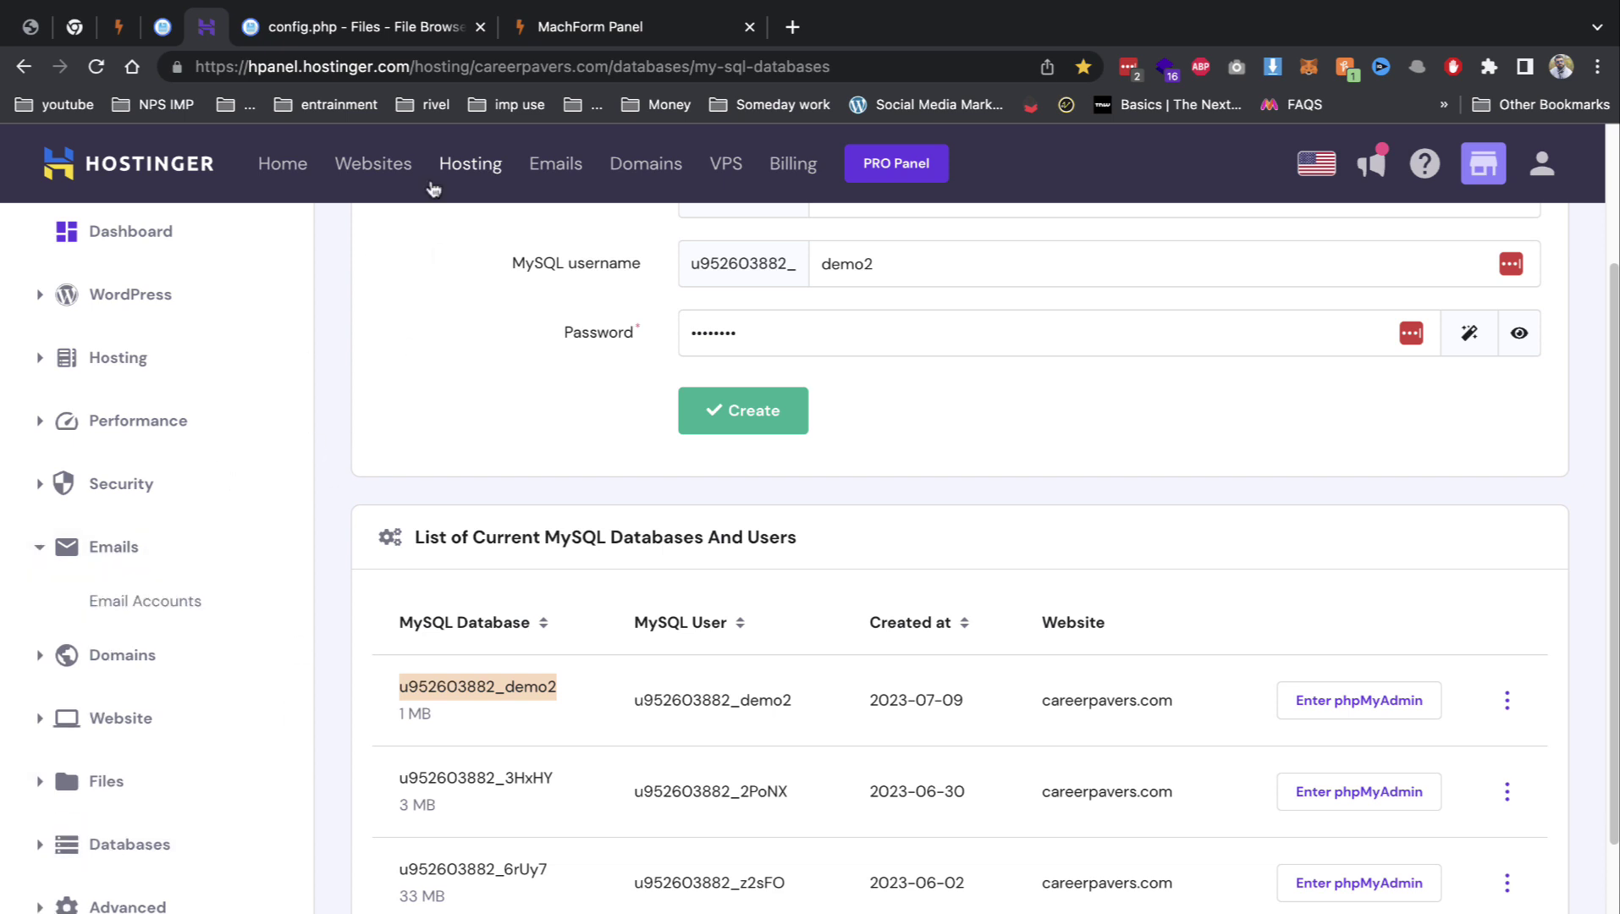
{"action": "left_click", "coordinate": [604, 36]}
{"action": "scroll", "coordinate": [420, 752], "scroll_direction": "down", "scroll_amount": 6}
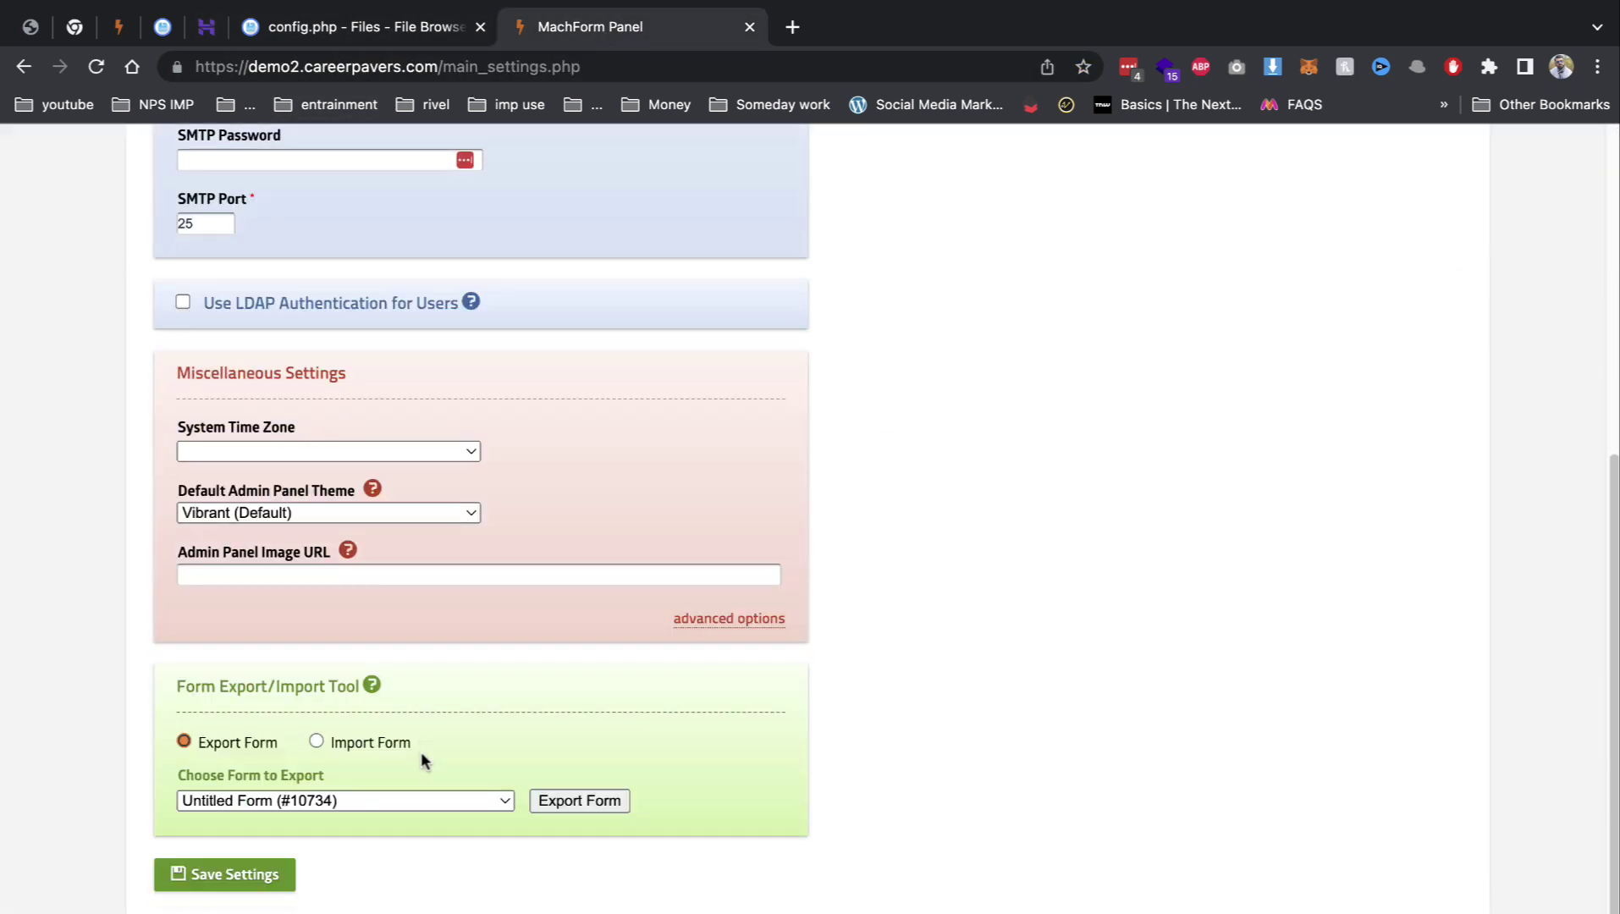
{"action": "scroll", "coordinate": [420, 751], "scroll_direction": "up", "scroll_amount": 6}
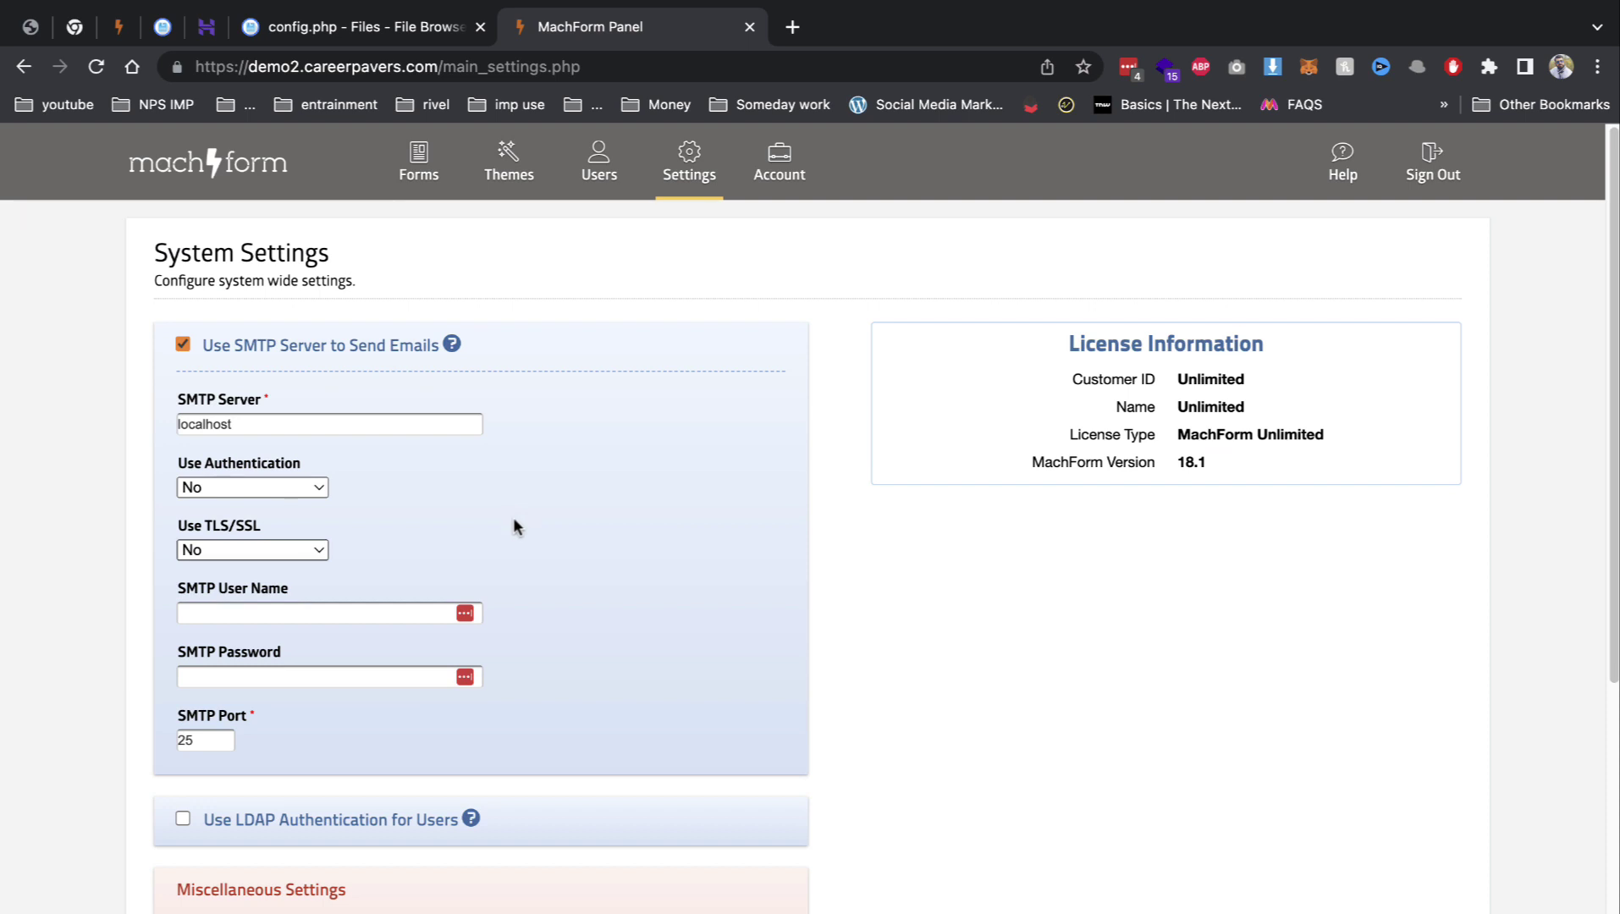